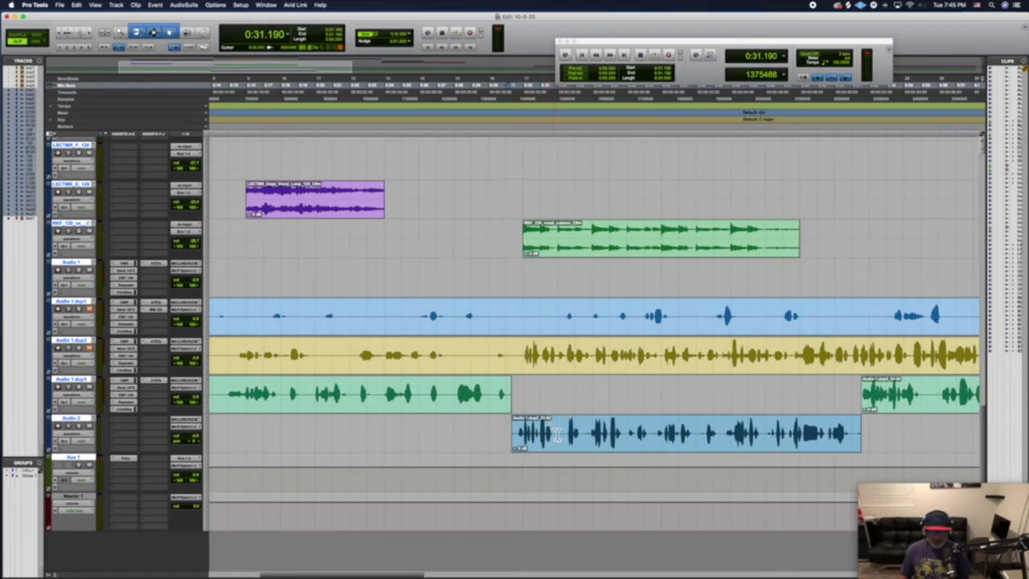
Activate Group 1 and lower all grouped track faders together in the mixer while playing from the Audio 2 clip, and recheck the playback.
left_click(568, 442)
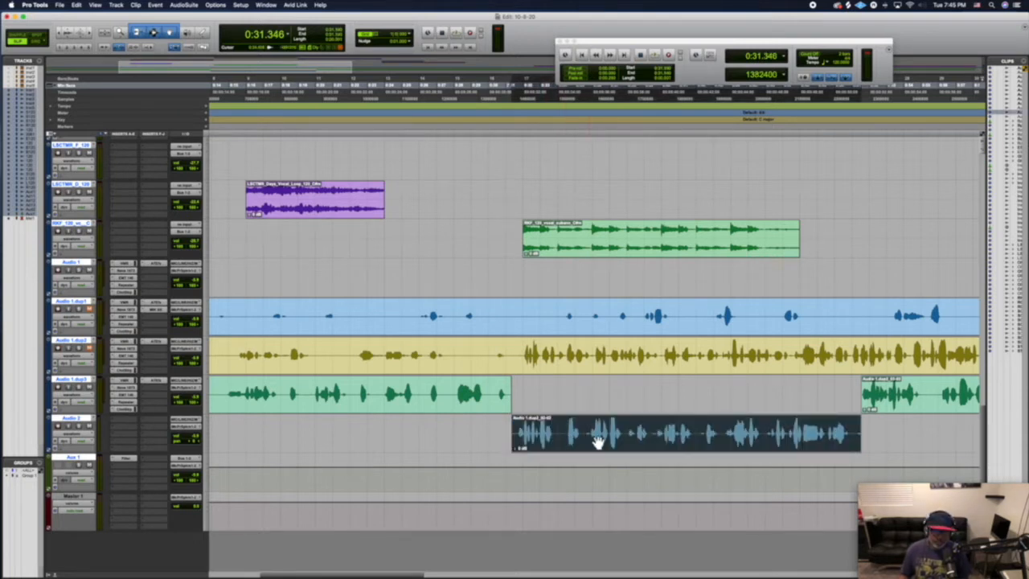
key("space")
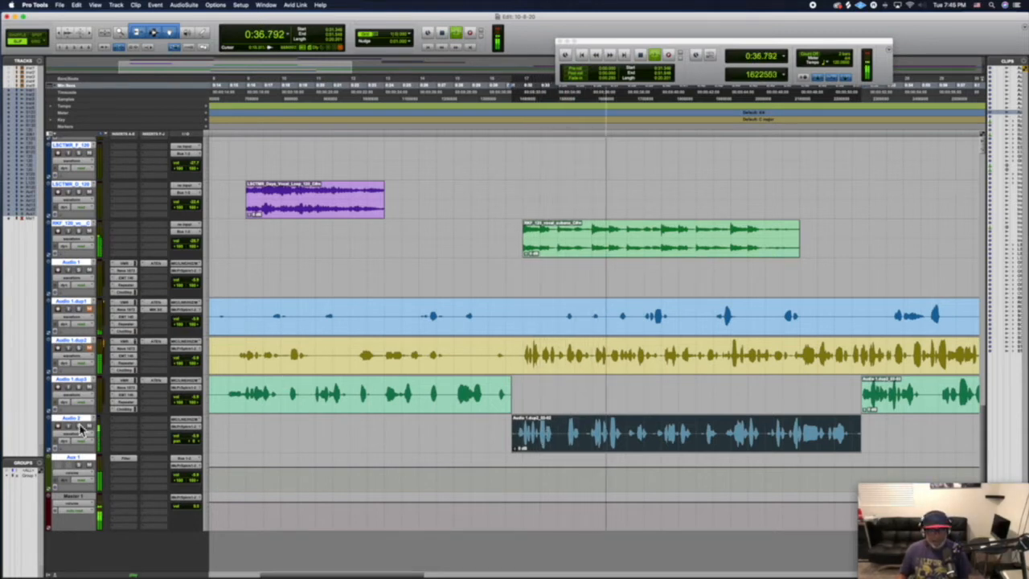
key("super+equal")
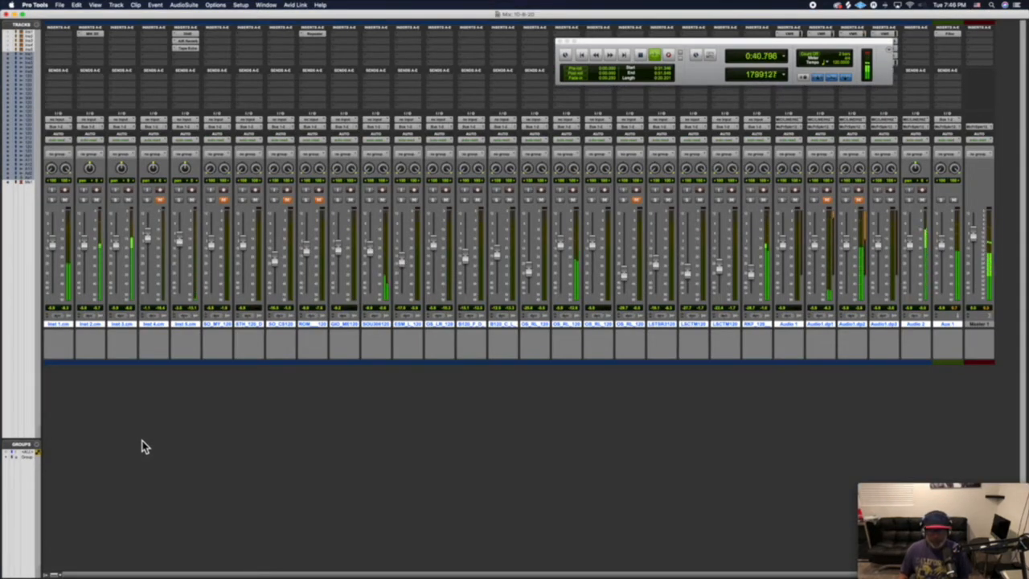
left_click(31, 457)
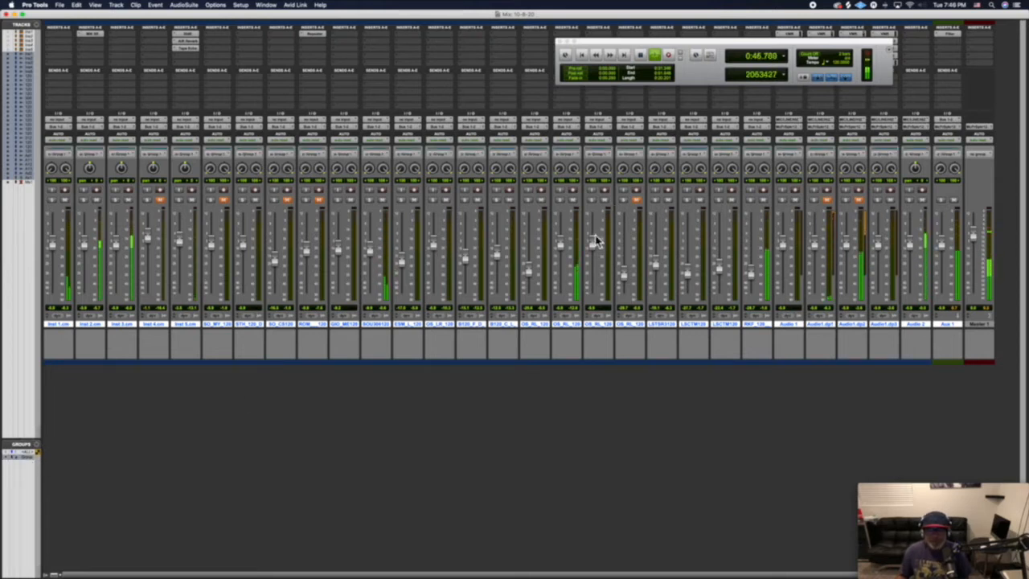
left_click_drag(594, 250, 595, 258)
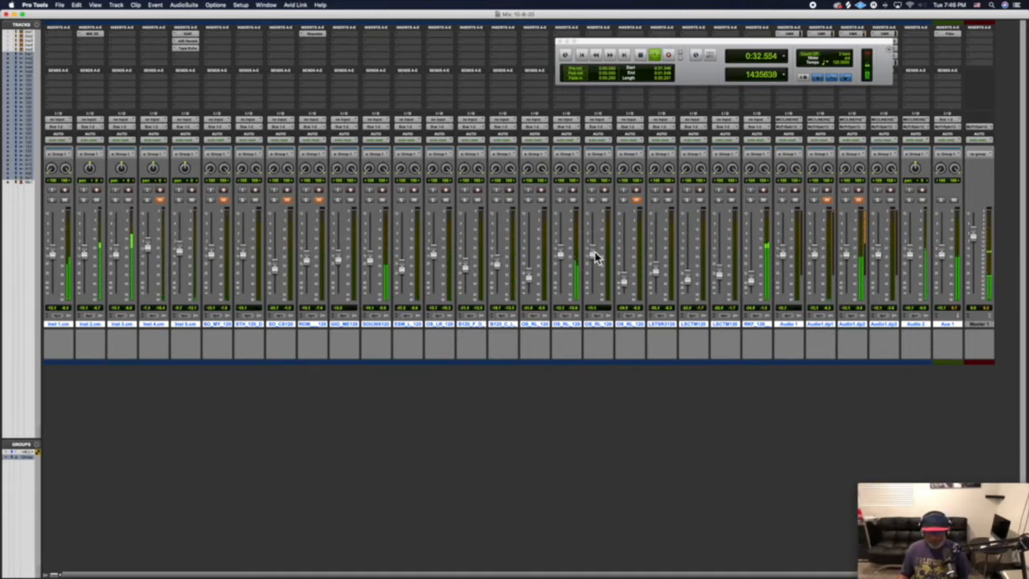
key("super+equal")
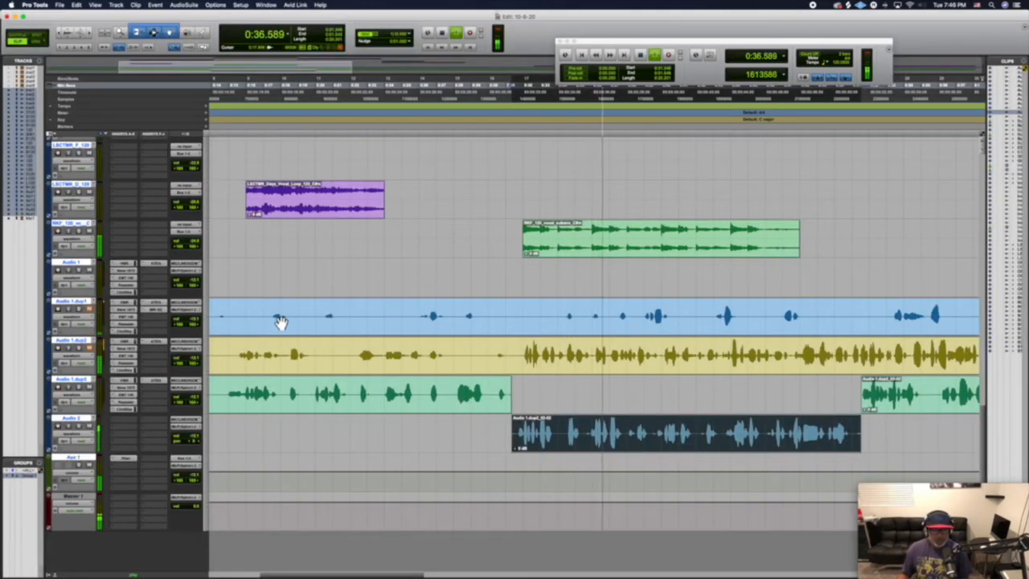
key("space")
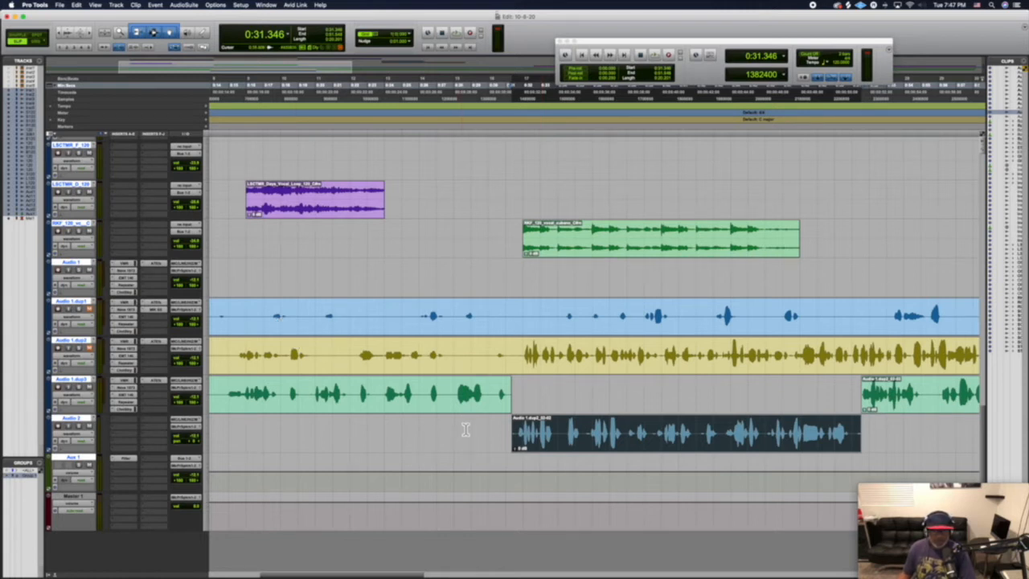
key("space")
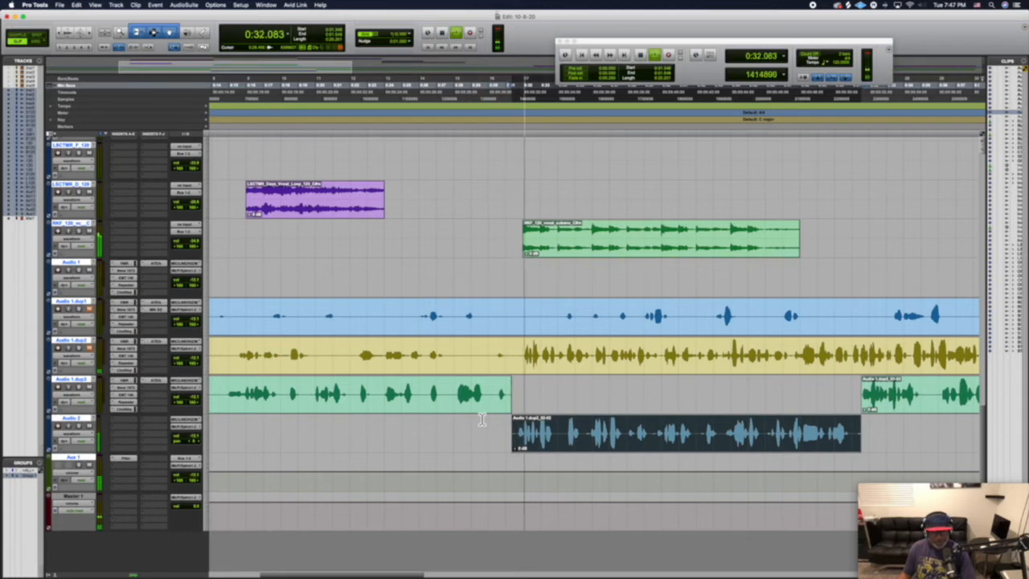
key("space")
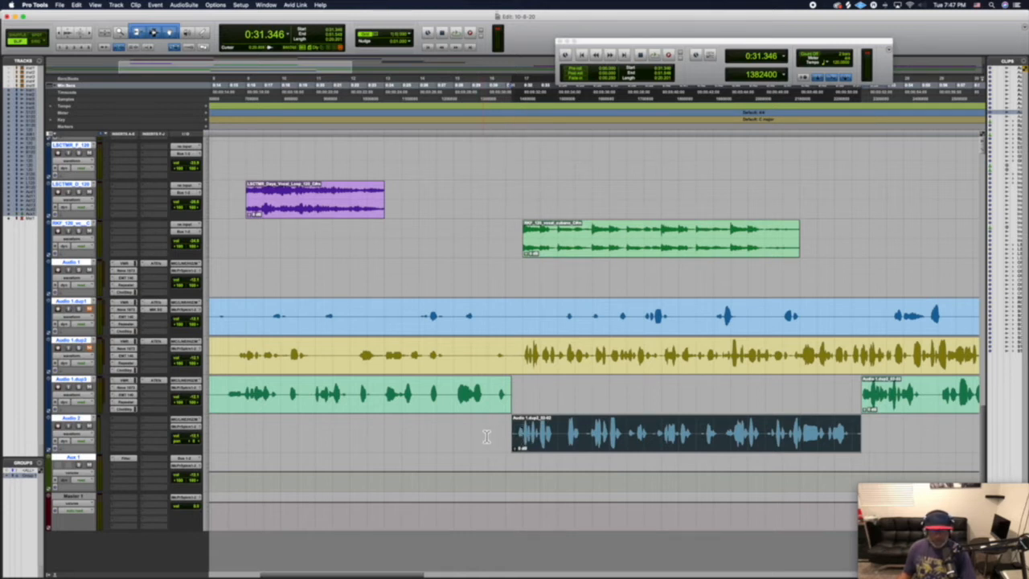
Deactivate Group 1, select only the opening vocal phrase of the Audio 2 clip, and audition it with the track soloed.
left_click_drag(553, 434, 533, 432)
left_click(30, 476)
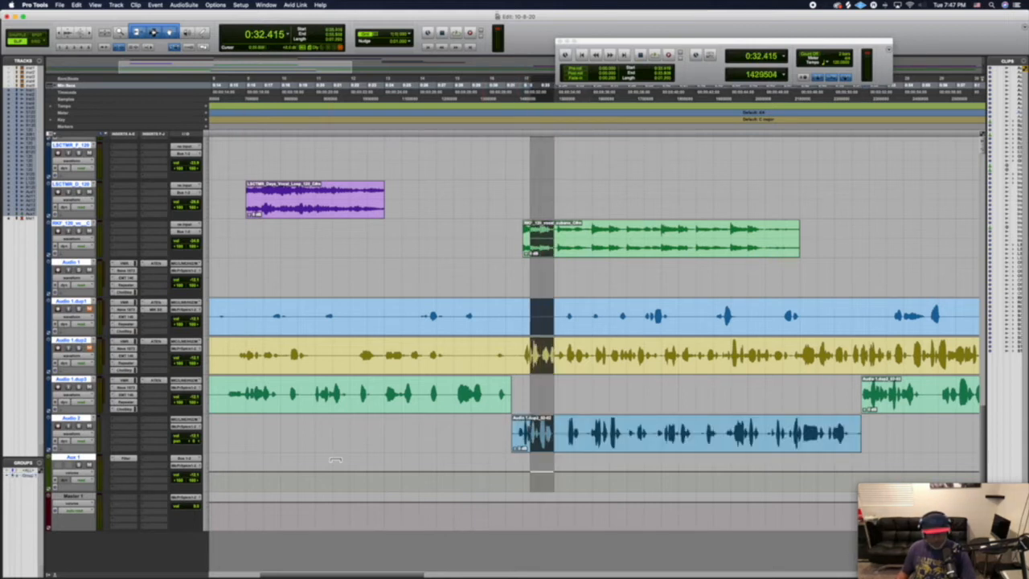
left_click(496, 452)
left_click_drag(554, 434, 512, 434)
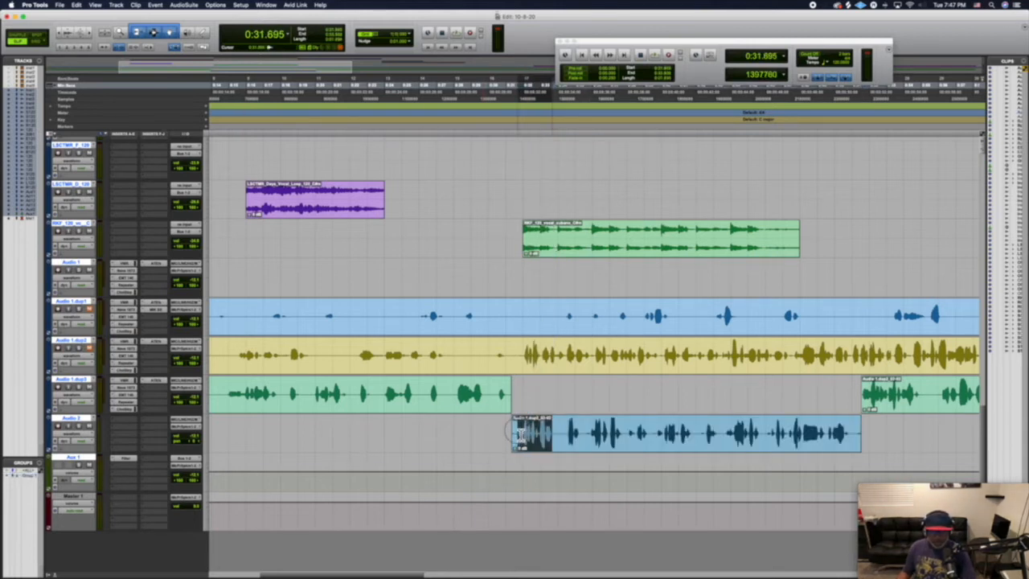
key("space")
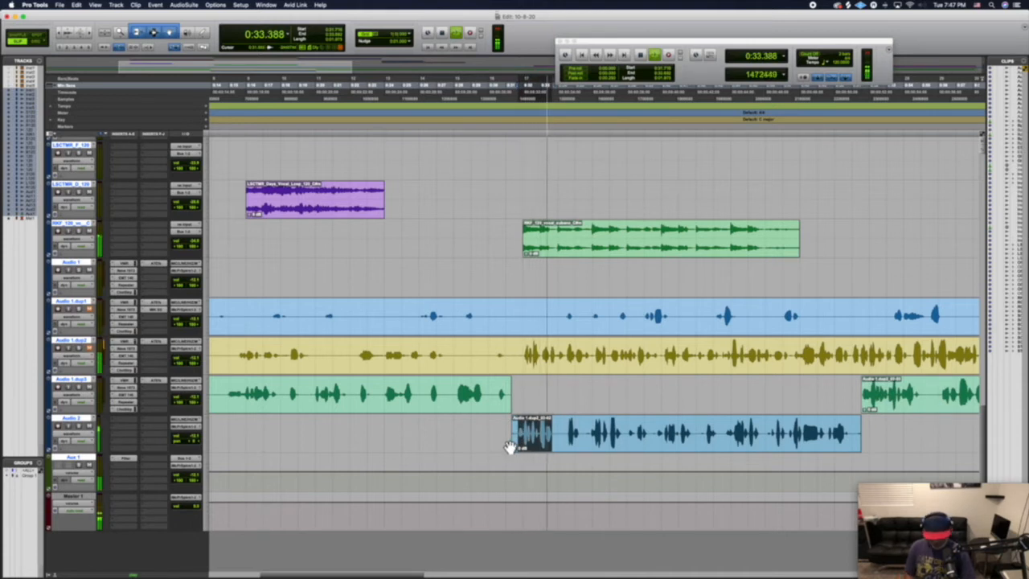
key("t")
key("t")
key("t")
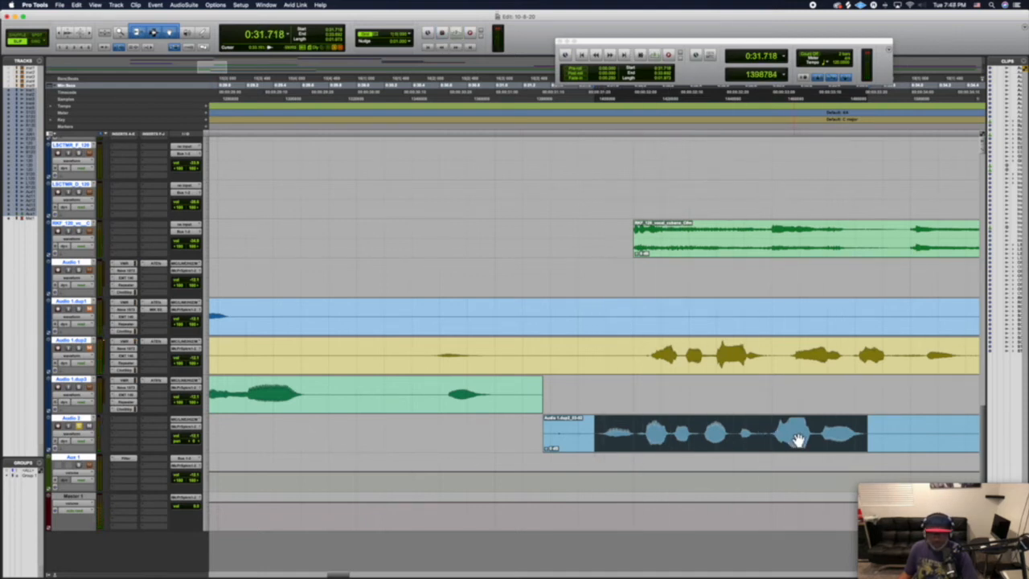
key("space")
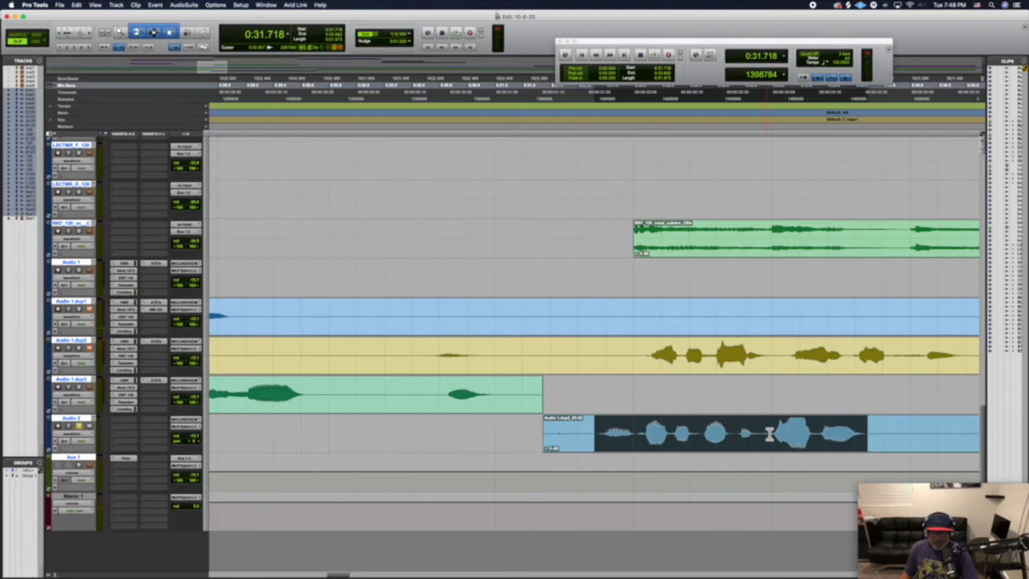
Separate the loudest word near the end of the opening Audio 2 phrase into its own clip and lower its clip gain.
left_click_drag(768, 435, 822, 430)
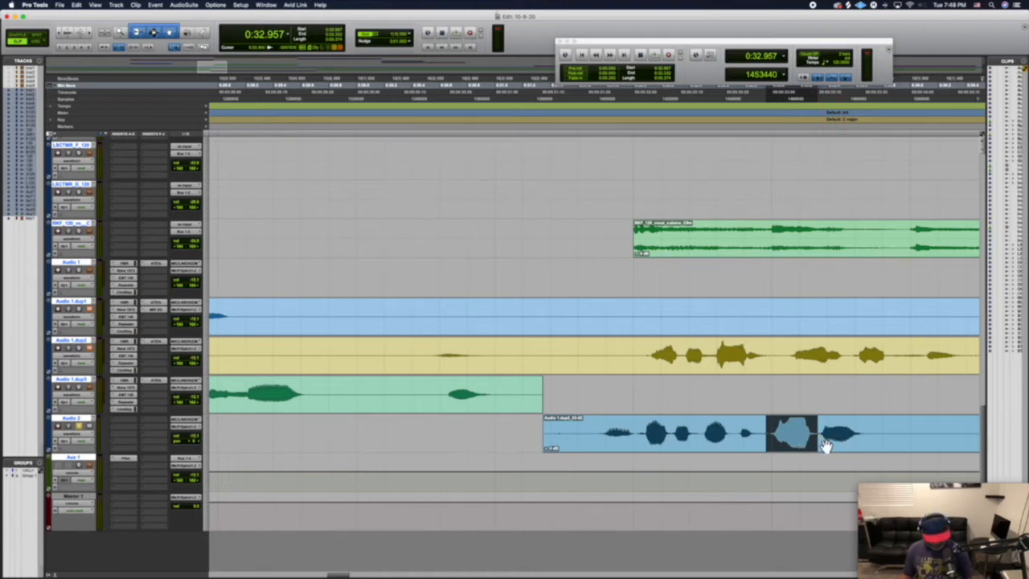
key("super+e")
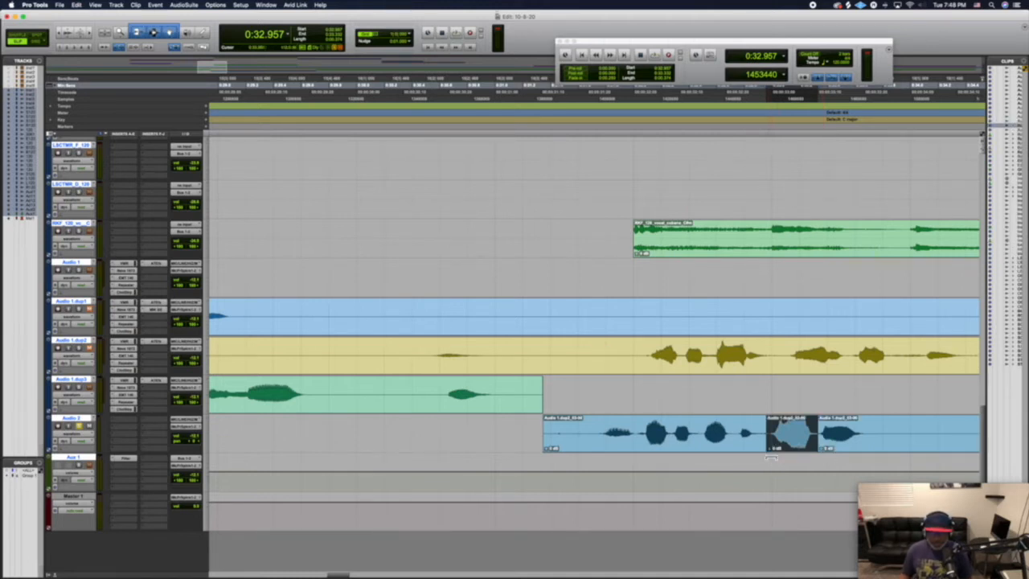
left_click_drag(771, 451, 771, 458)
Play the opening Audio 2 phrase from its start to check the level of the separated word.
left_click(617, 168)
left_click(614, 119)
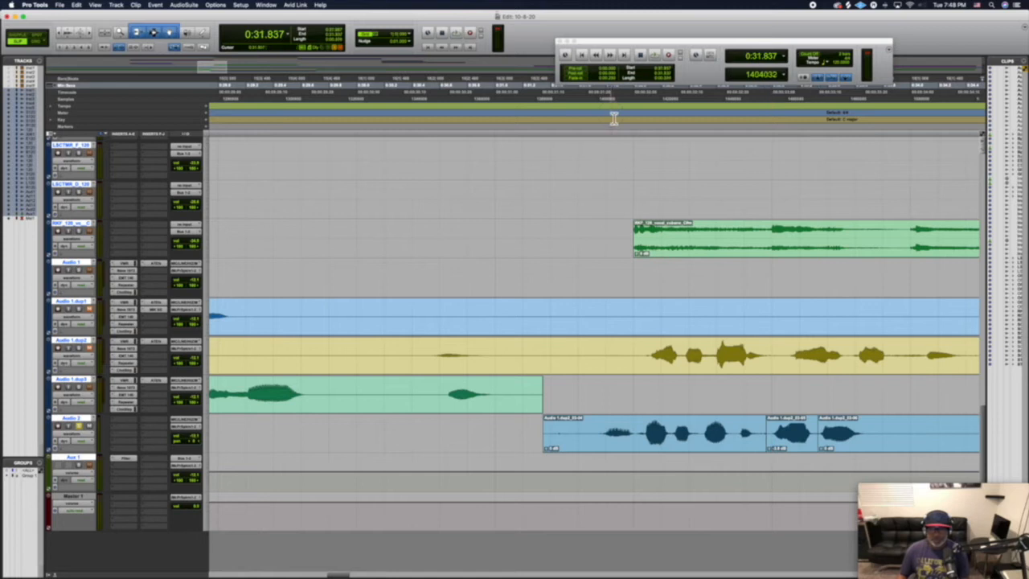
key("space")
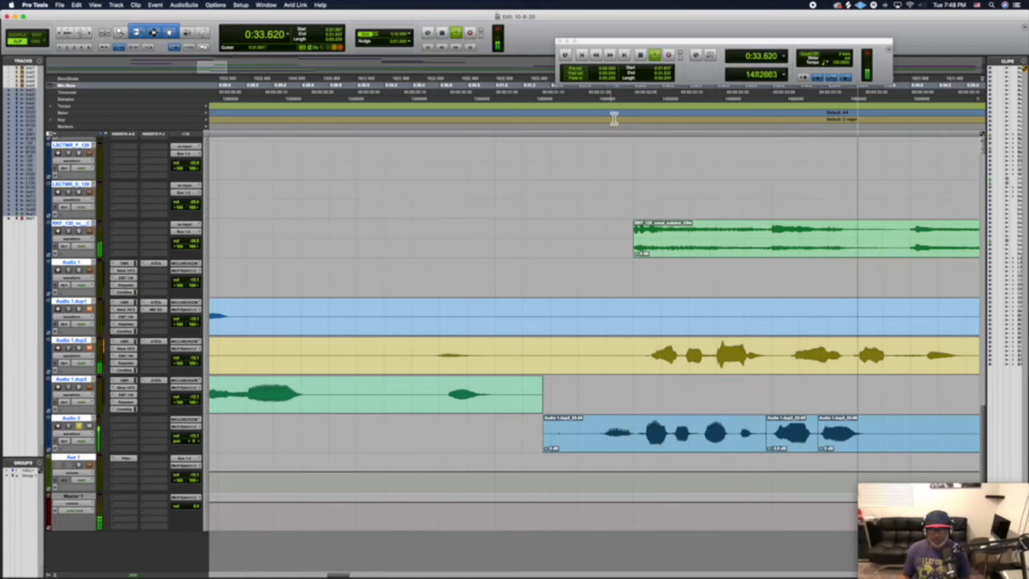
key("space")
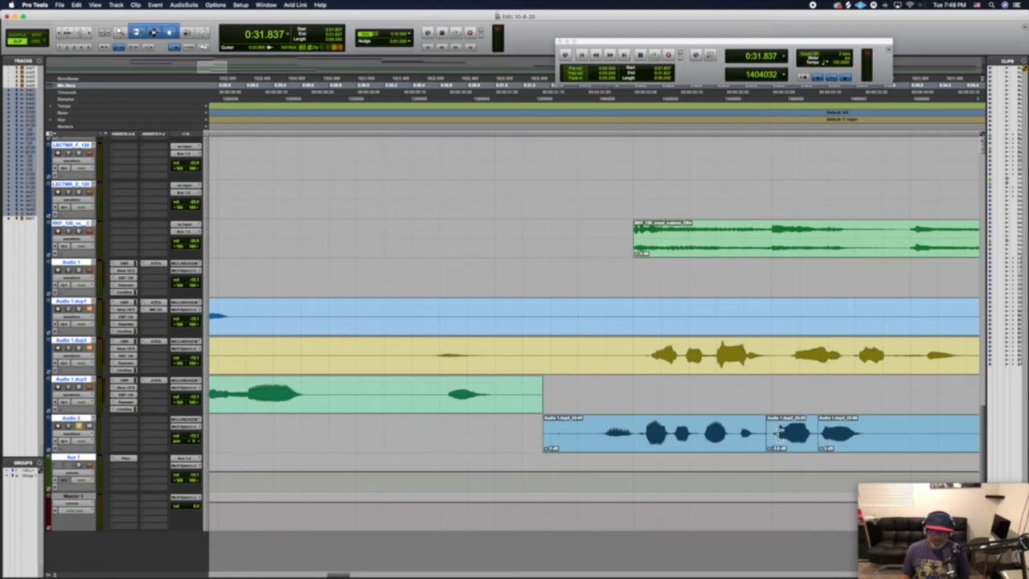
Consolidate the whole opening phrase on Audio 2, including the gain-adjusted word, into one clip and play it back.
left_click_drag(595, 435, 882, 432)
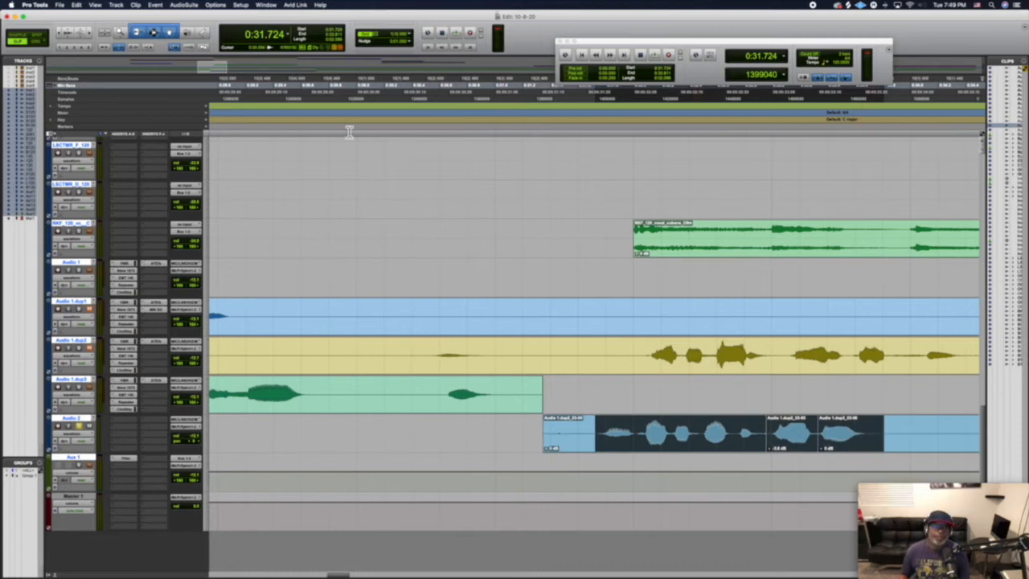
left_click(77, 5)
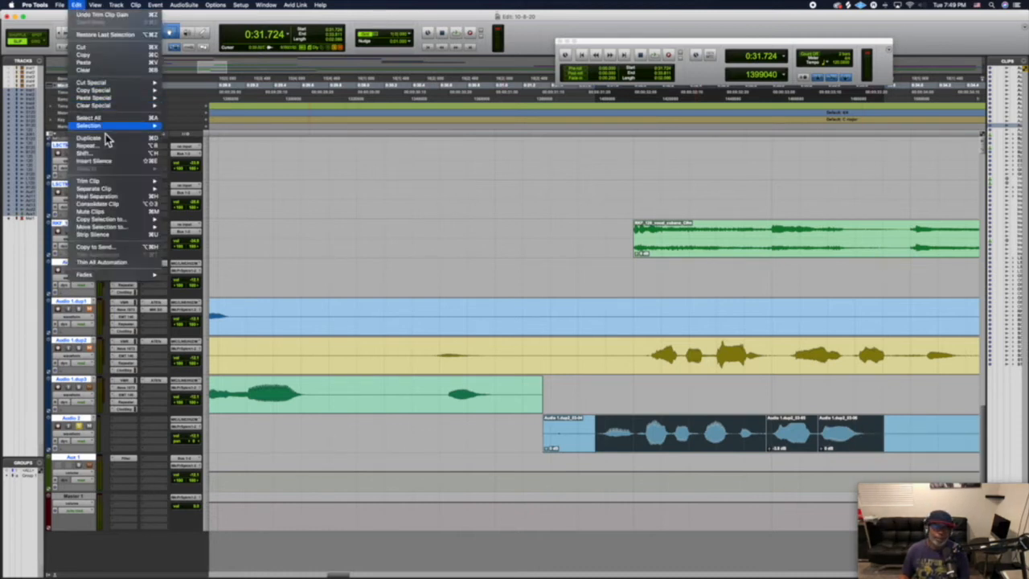
left_click(112, 205)
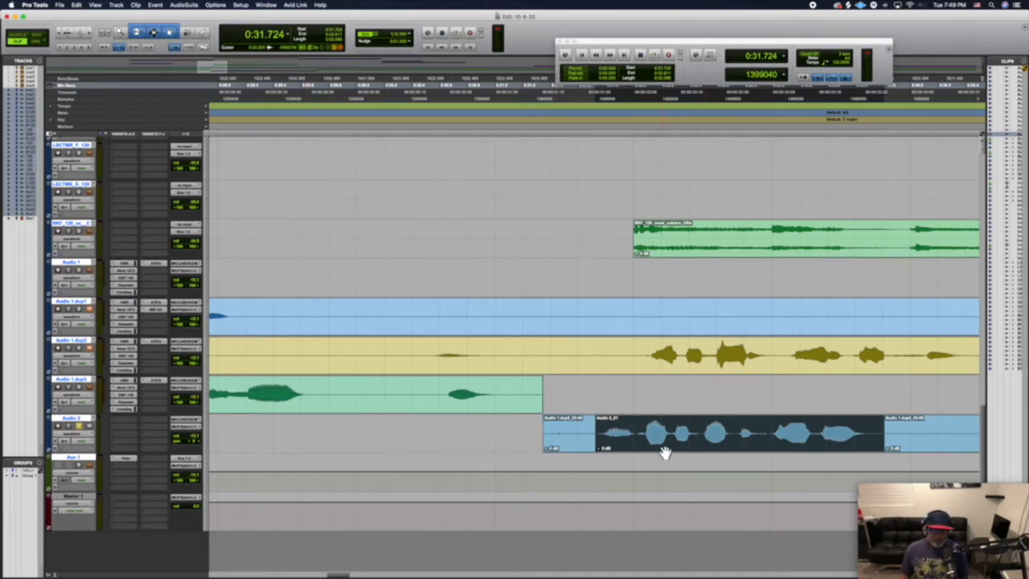
key("space")
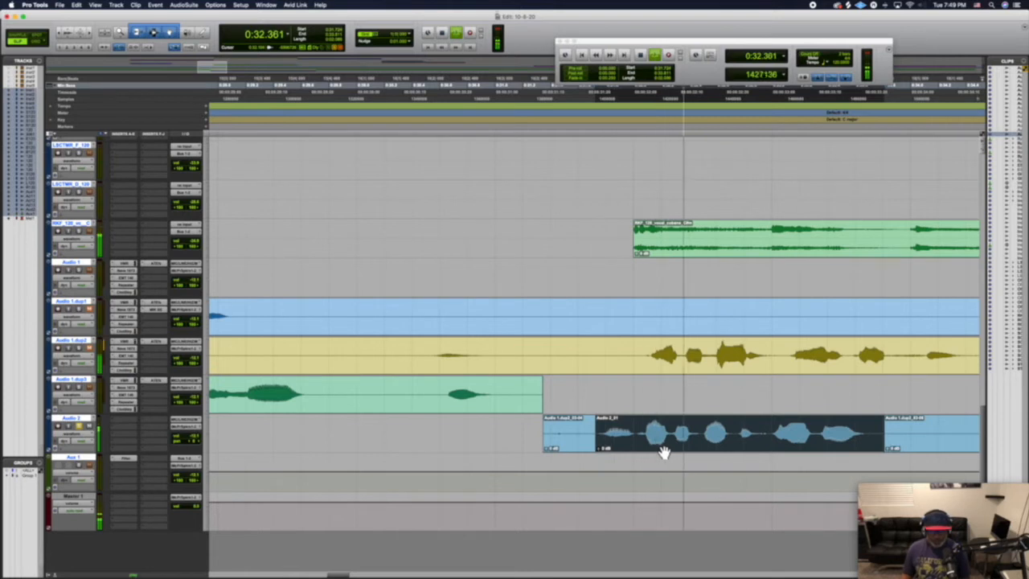
key("space")
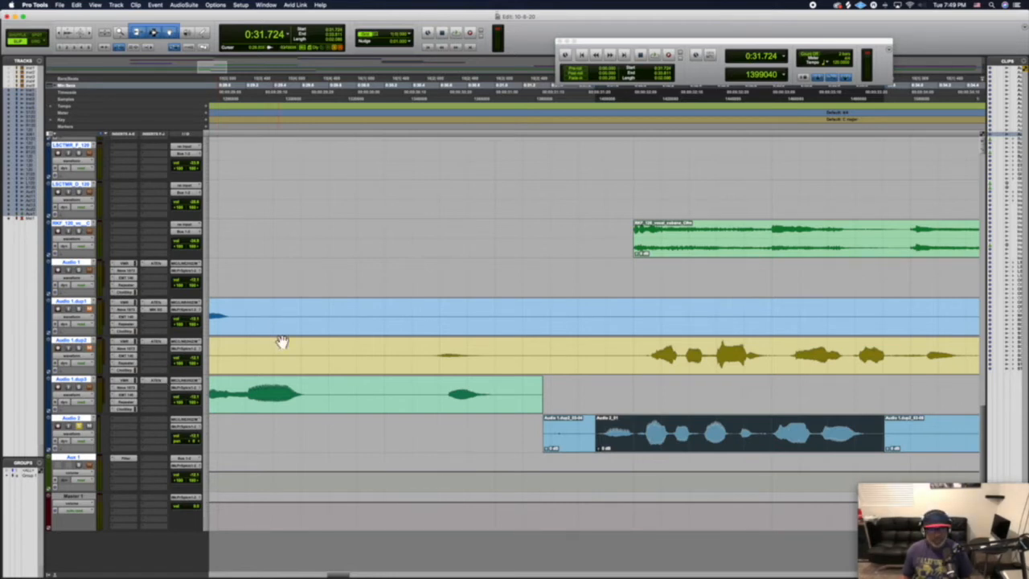
Look over the session's tracks and inspect the Auto-Tune EFX+ insert on the Audio 1.dup3 track.
scroll(286, 309, "left", 1)
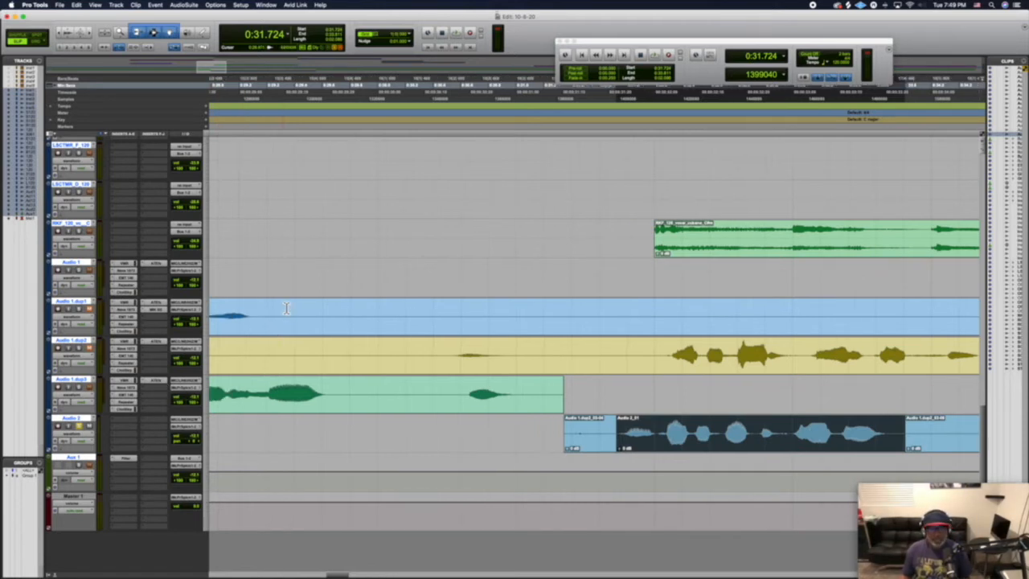
scroll(286, 308, "up", 11)
scroll(287, 309, "down", 9)
scroll(286, 308, "left", 5)
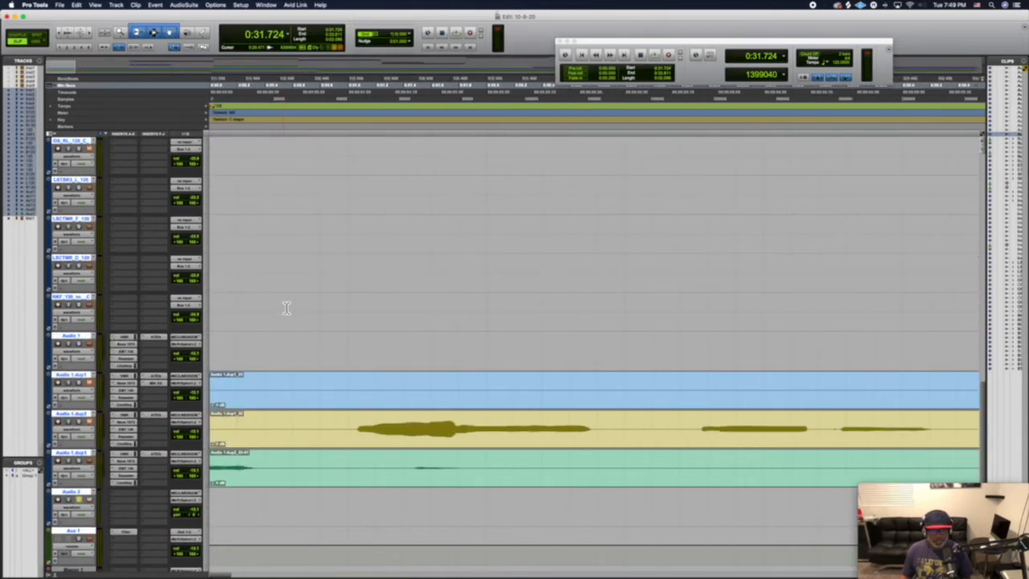
scroll(286, 309, "right", 10)
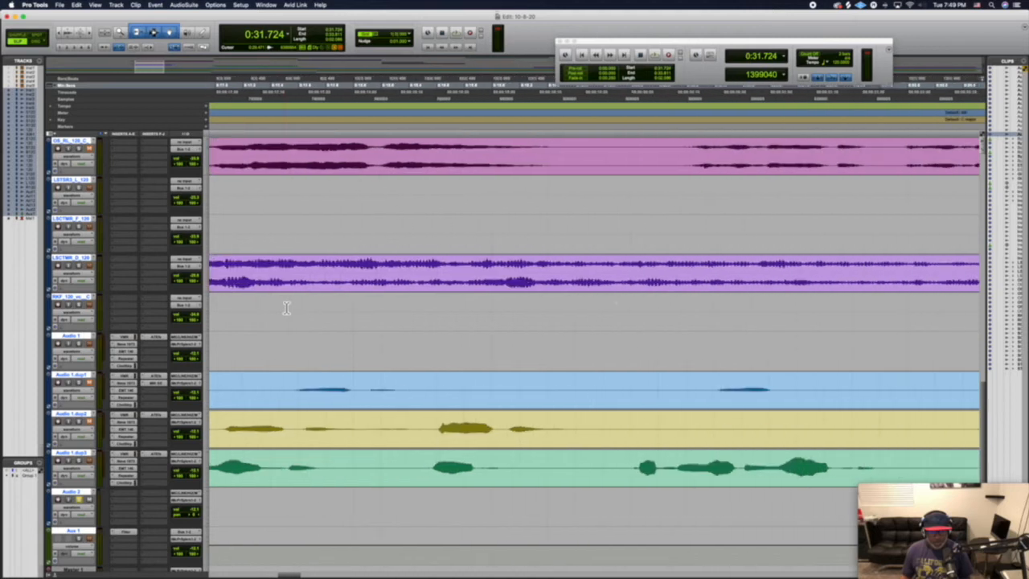
scroll(286, 308, "right", 3)
scroll(286, 309, "down", 2)
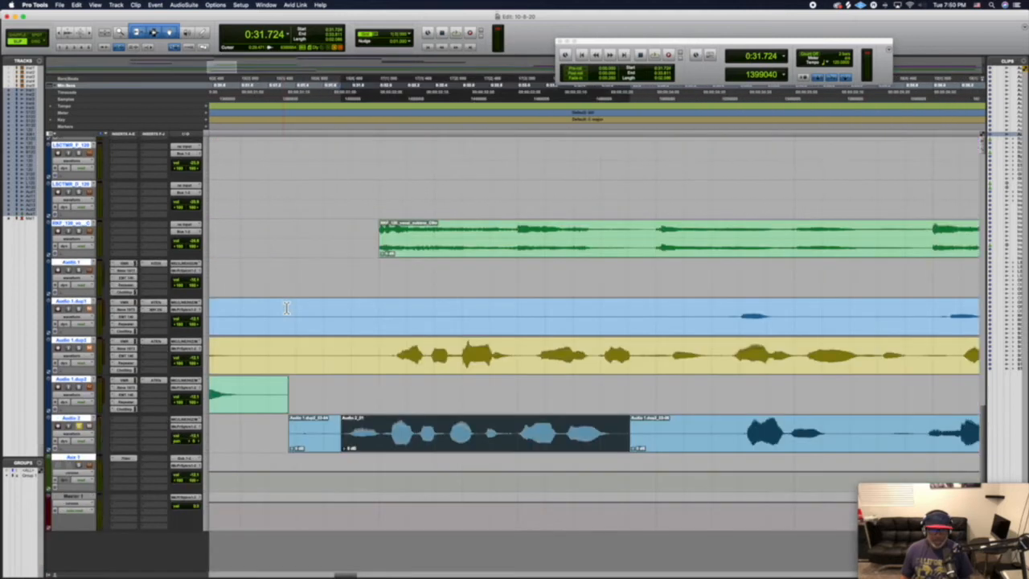
left_click(161, 383)
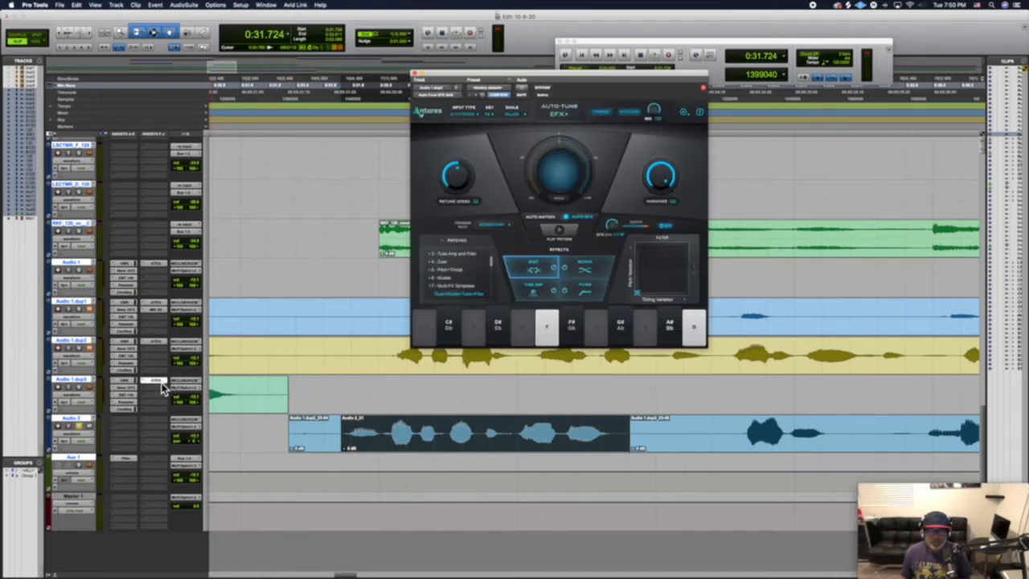
left_click(162, 383)
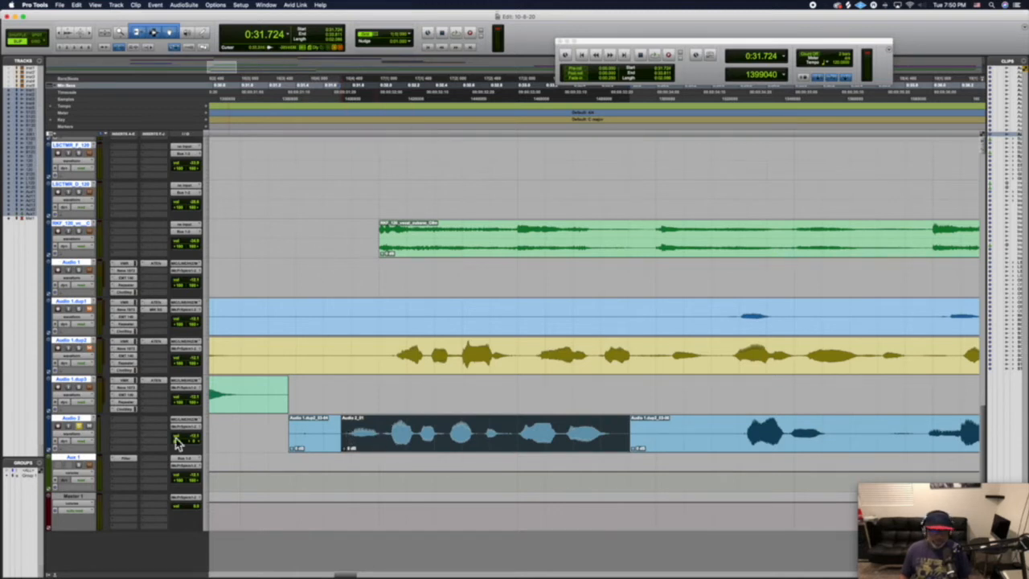
Insert the mono Mixed In Key Studio Edition plug-in in the first insert slot of the Audio 2 track.
left_click(129, 422)
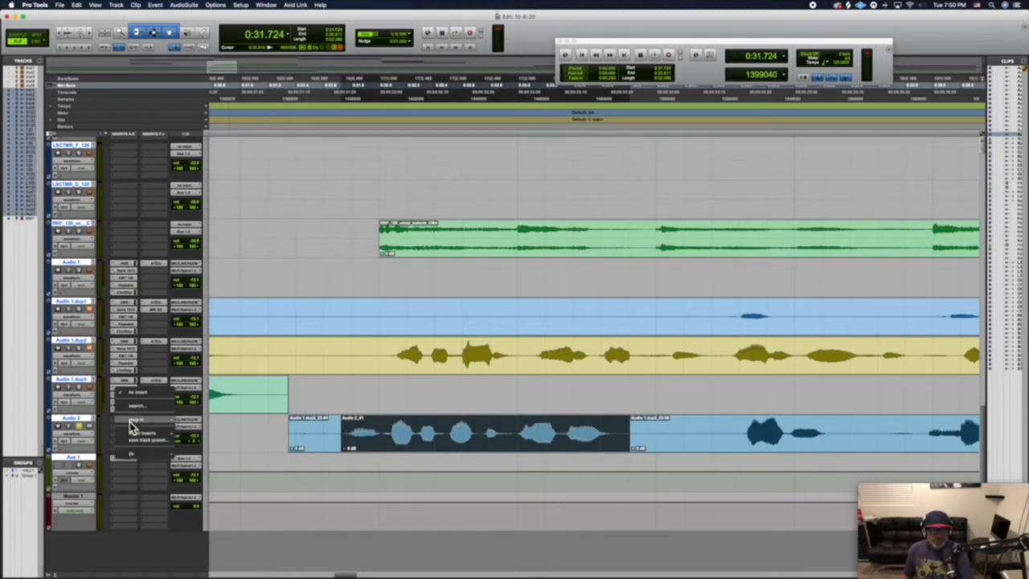
mouse_move(135, 436)
mouse_move(190, 435)
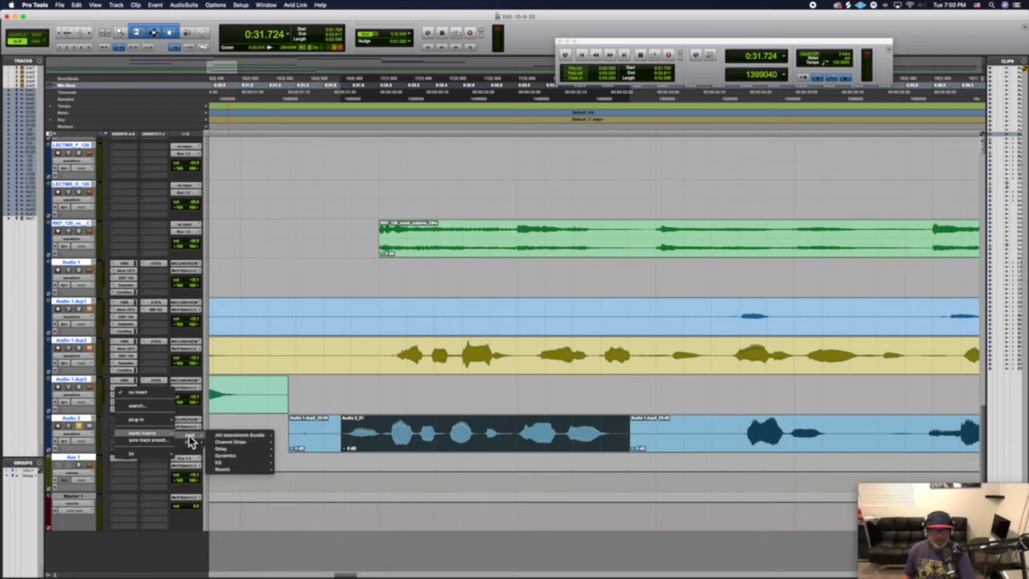
mouse_move(240, 472)
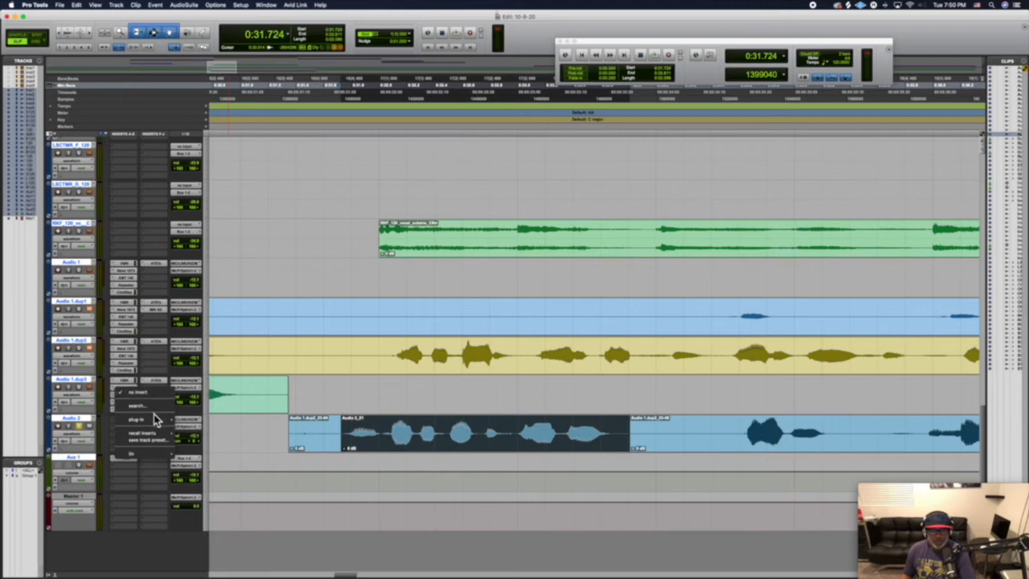
mouse_move(154, 416)
mouse_move(210, 505)
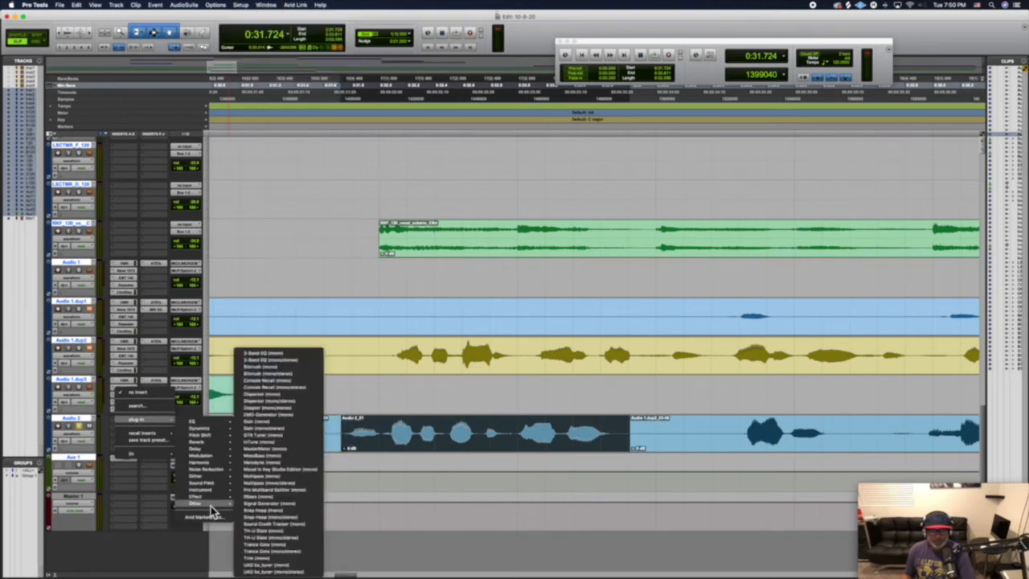
left_click(256, 470)
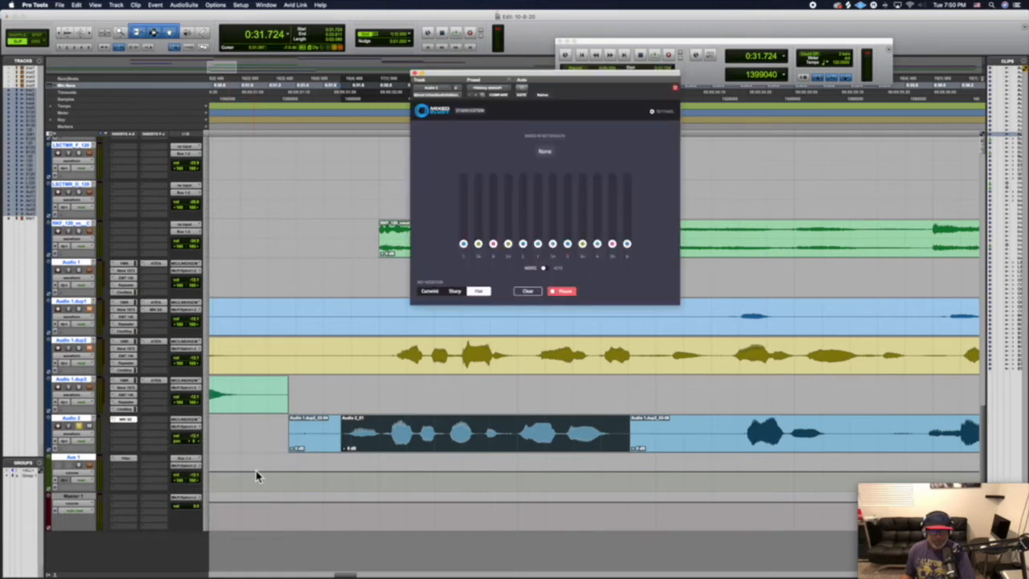
Play the Audio 2 phrase so Mixed In Key can detect its key, and check the Auto-Tune EFX+ settings on Audio 1.dup3.
key("space")
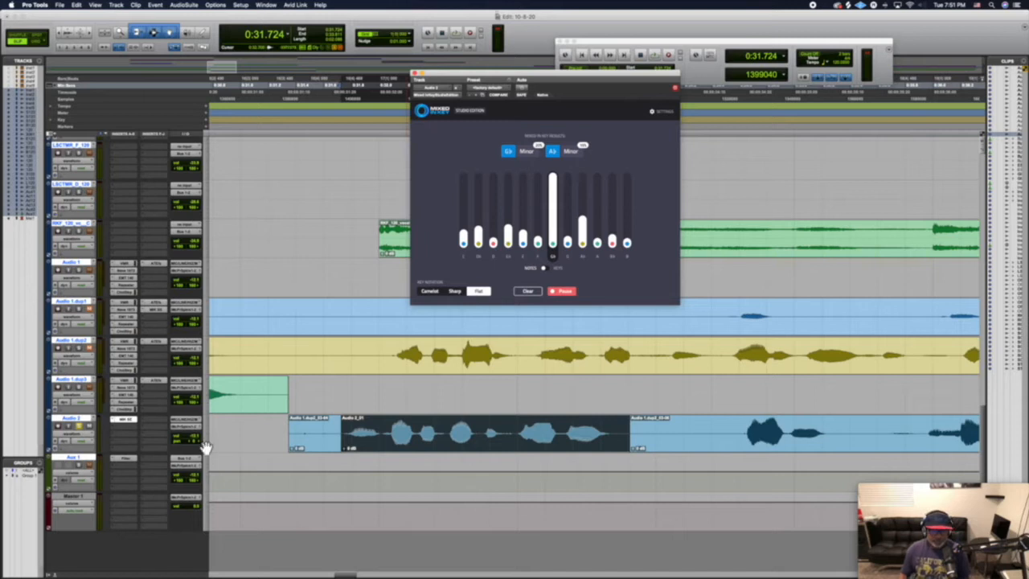
left_click(158, 383)
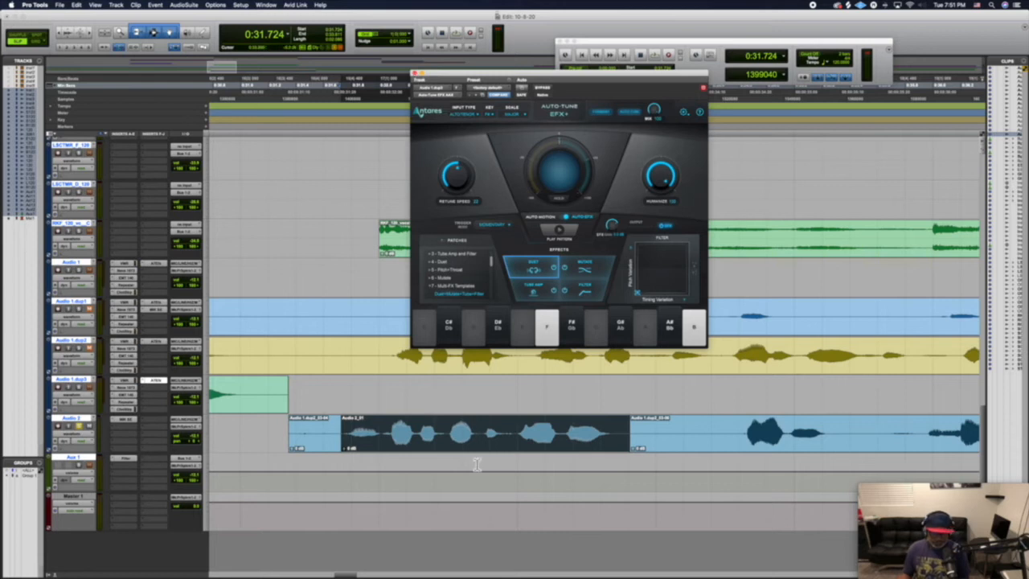
left_click(415, 73)
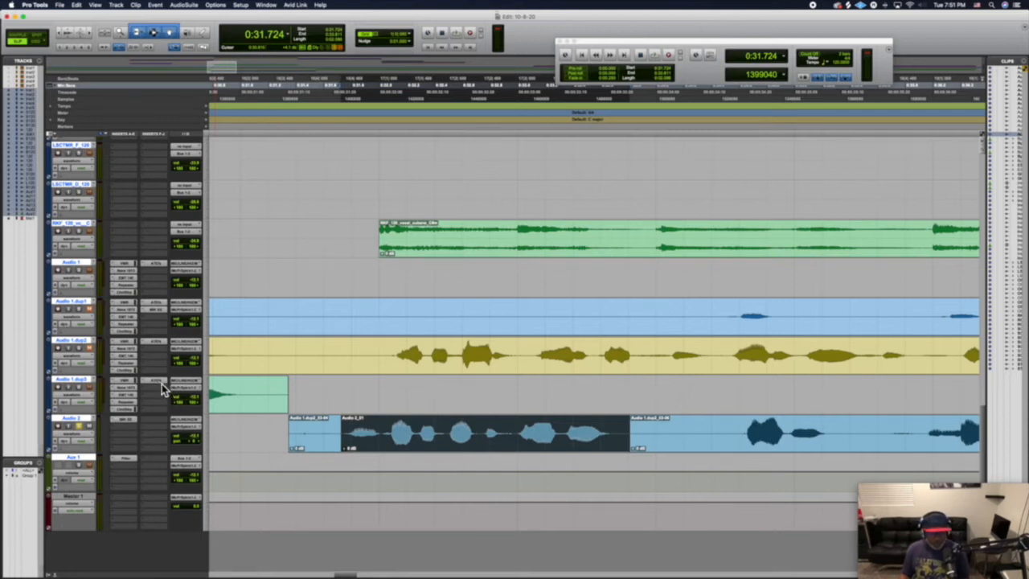
Replace Mixed In Key in the first insert slot of Audio 2 with the Auto-Tune EFX plug-in.
left_click(114, 424)
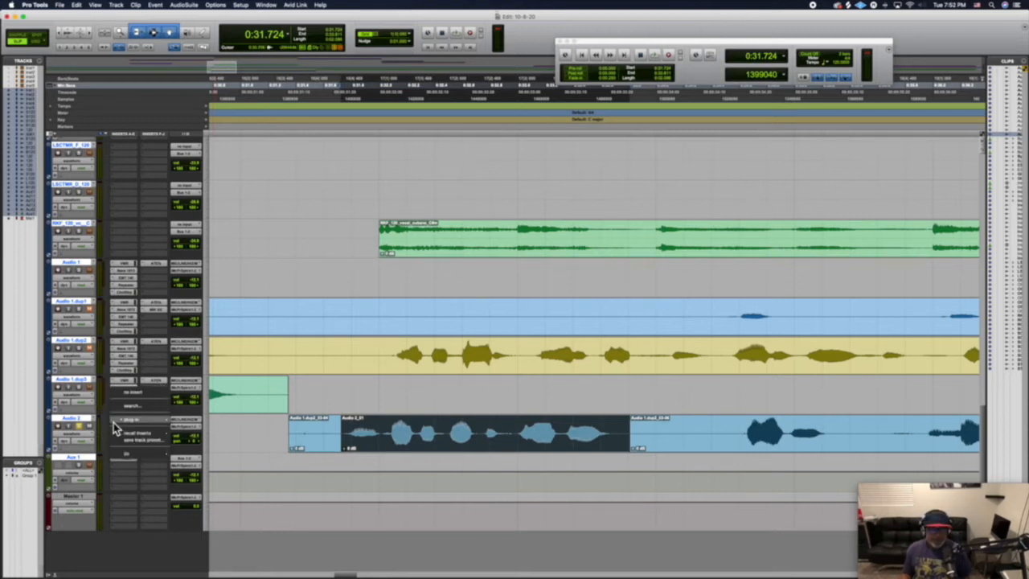
mouse_move(131, 427)
mouse_move(201, 442)
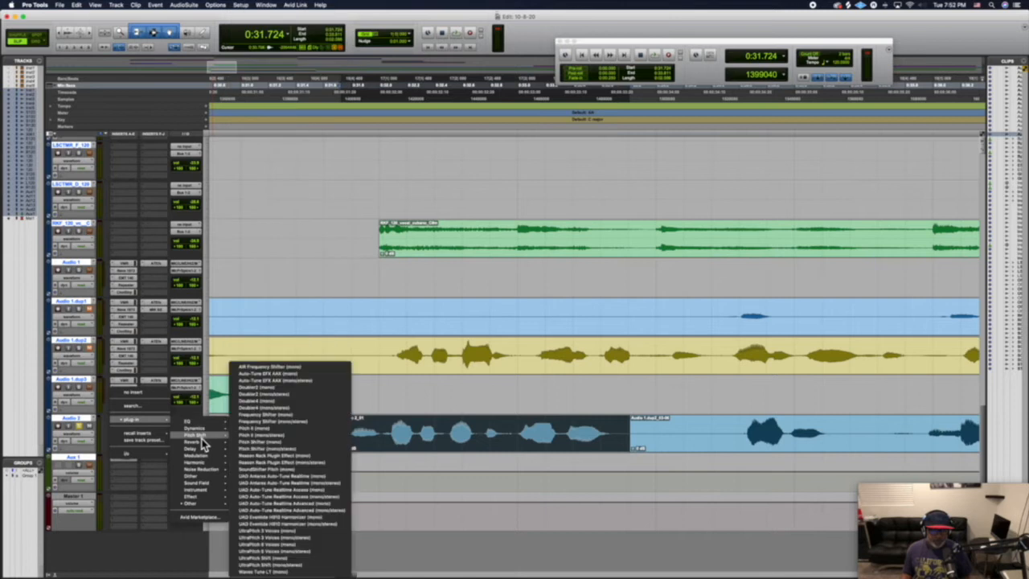
left_click(291, 382)
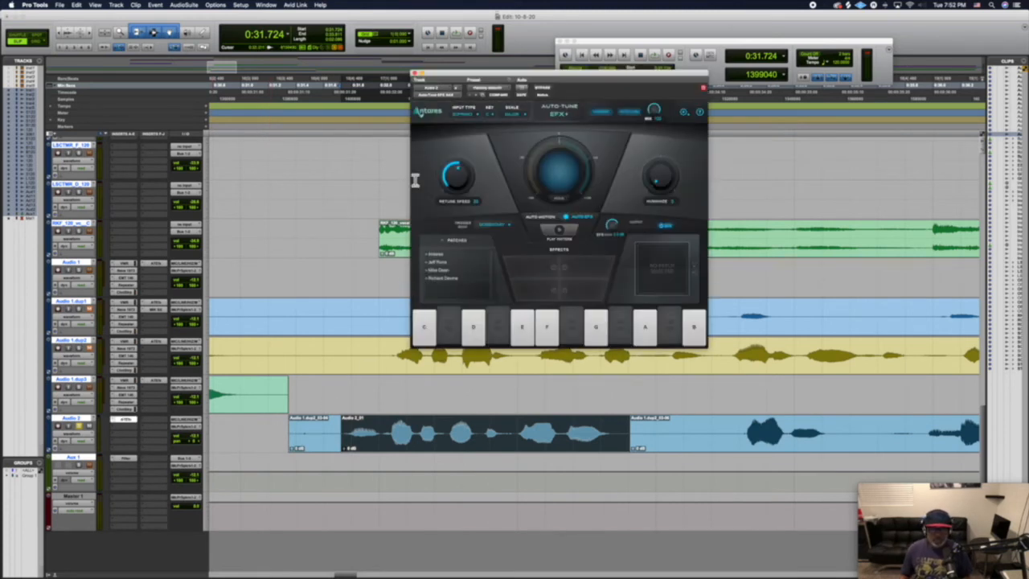
Set Auto-Tune EFX+ on Audio 2 to the Alto/Tenor input type, the key of F# and the Minor scale.
left_click(474, 114)
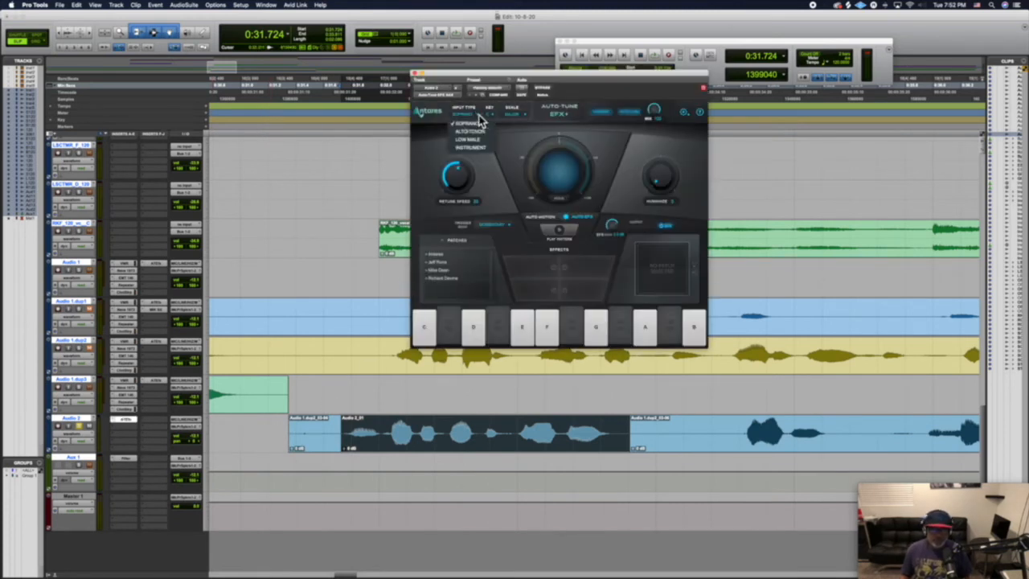
left_click(479, 133)
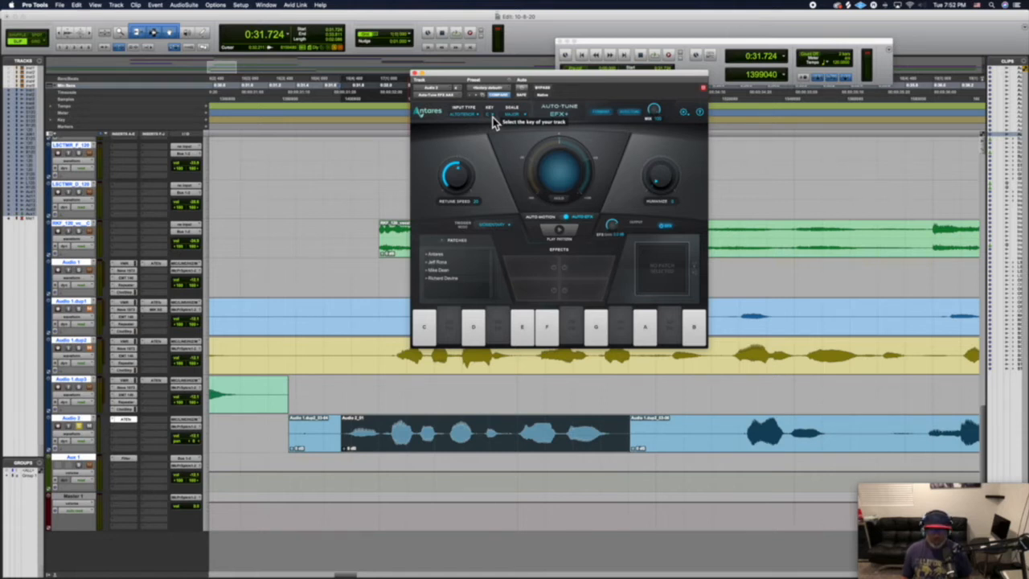
left_click(493, 118)
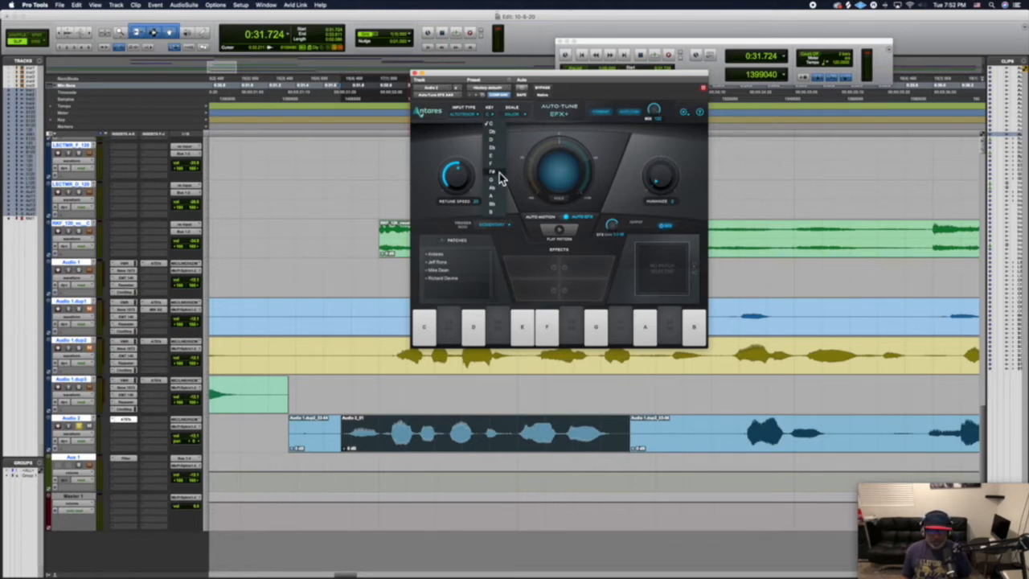
left_click(499, 177)
left_click(511, 115)
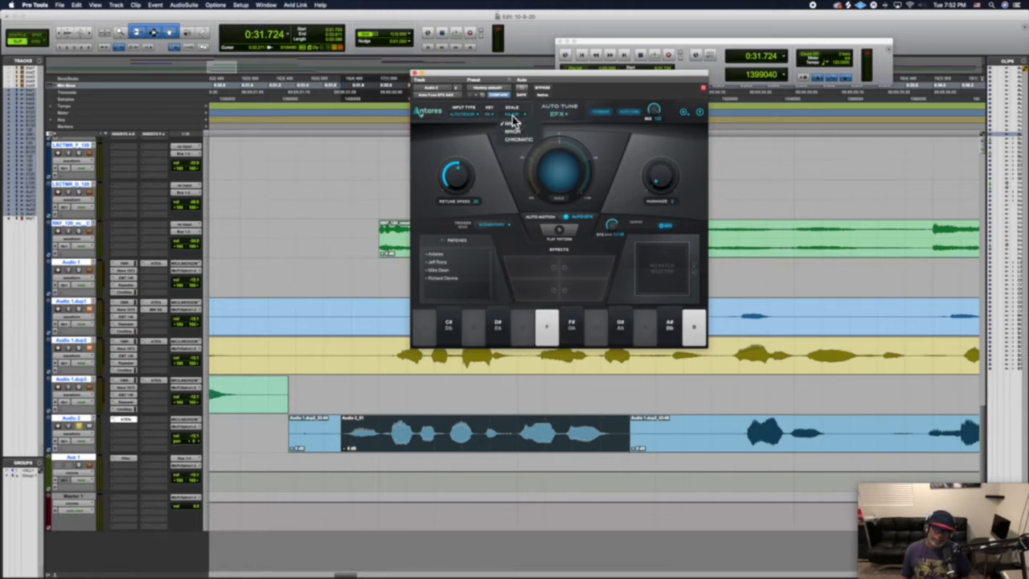
left_click(523, 133)
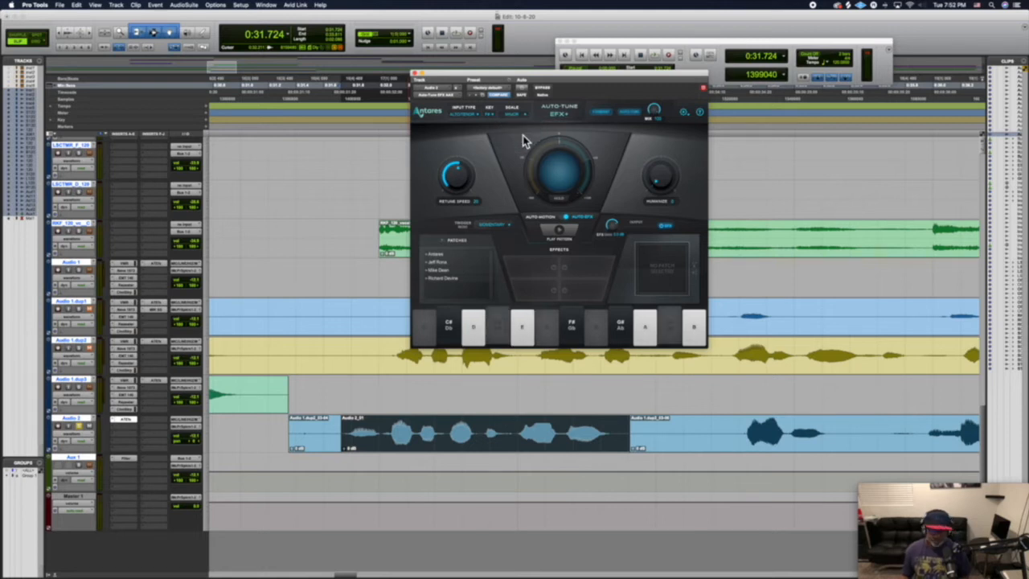
Play the Audio 2 phrase through Auto-Tune EFX+, comparing a retune speed of 0 with a retune speed of 20.
key("space")
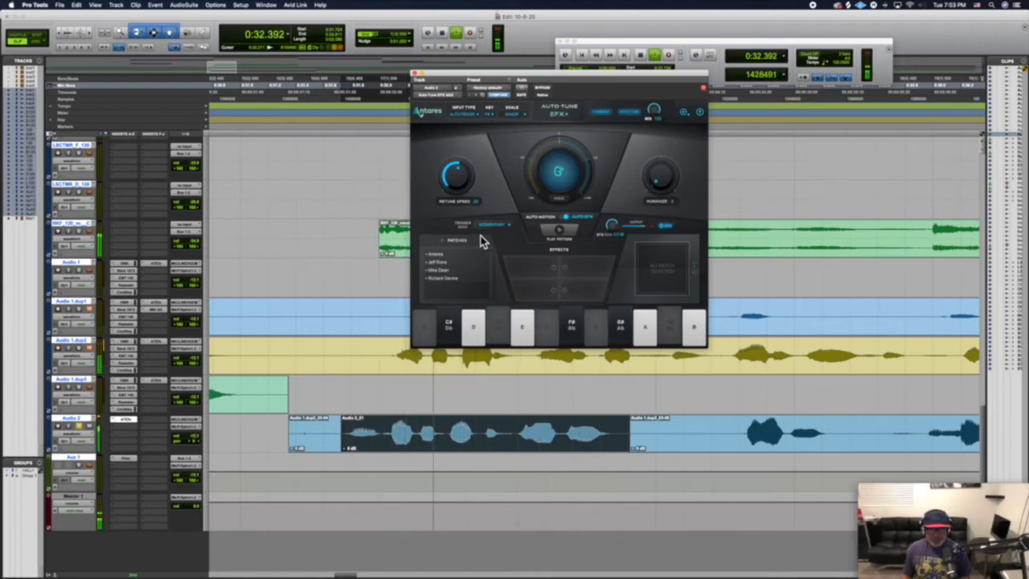
key("space")
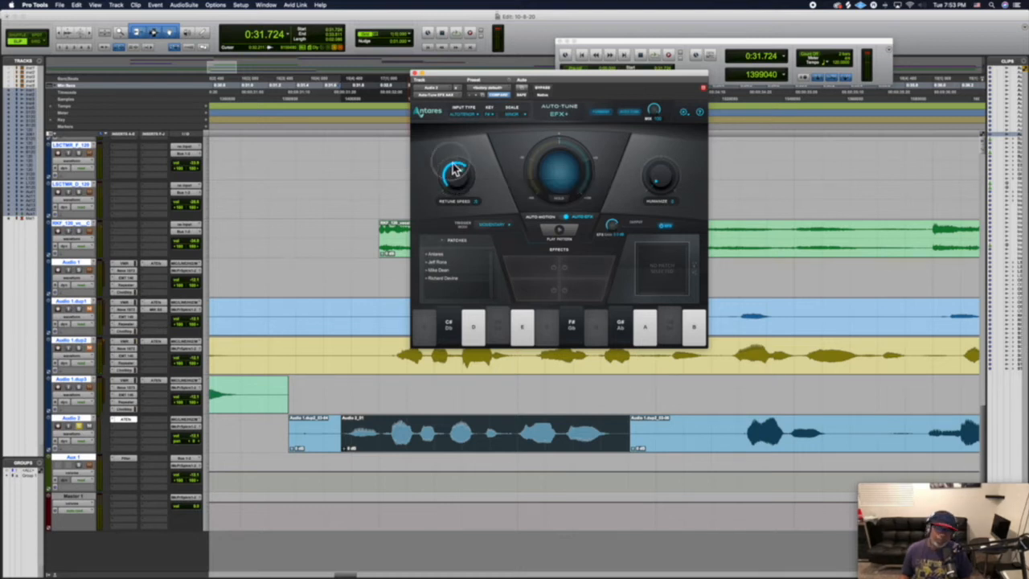
key("space")
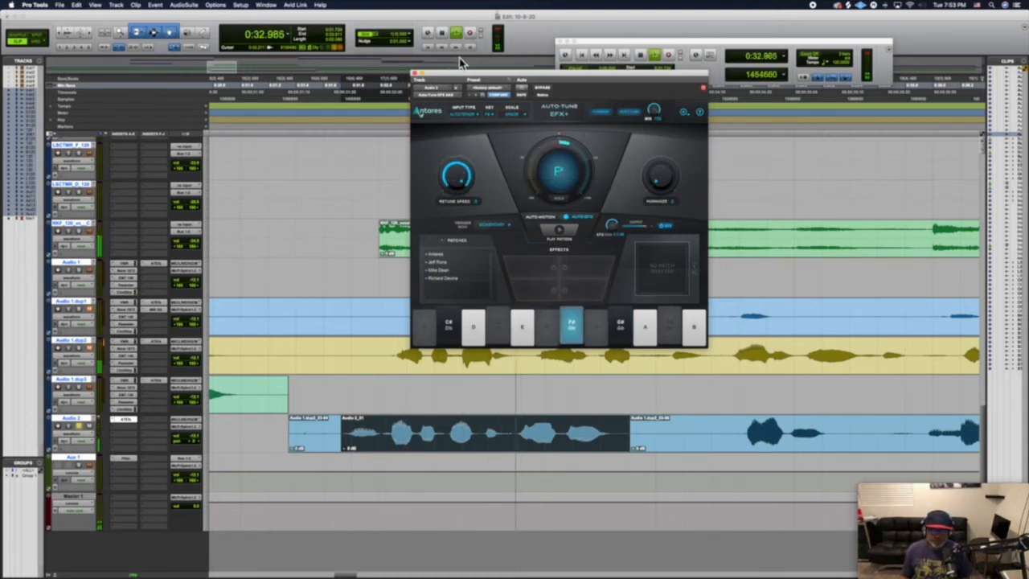
key("space")
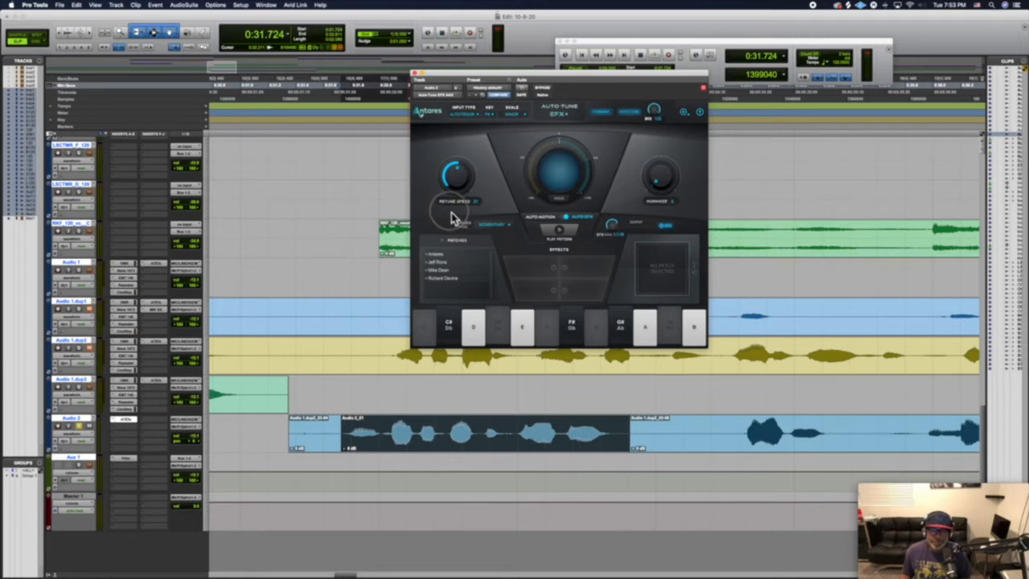
key("space")
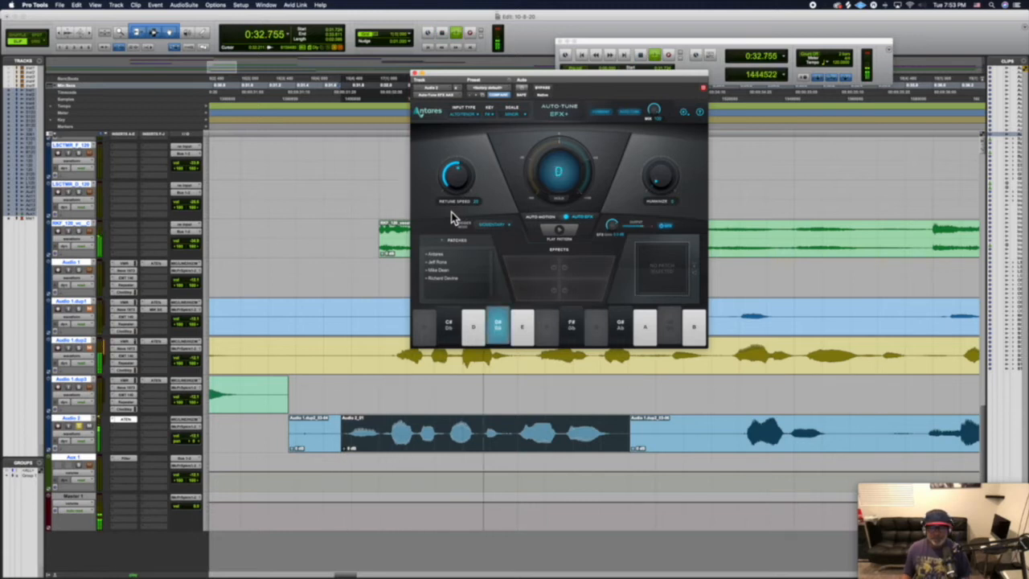
key("space")
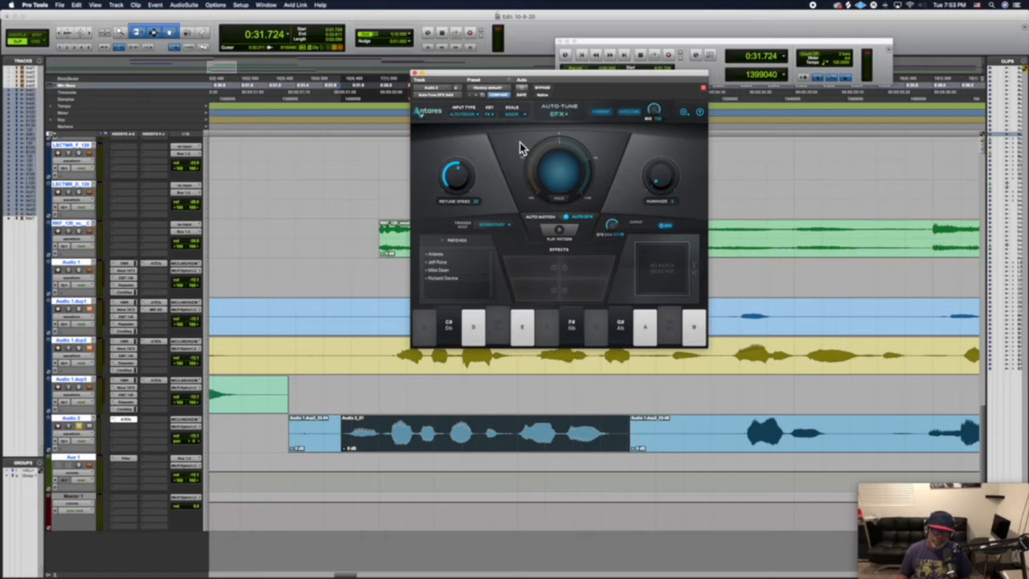
Insert the Waves Q10 equalizer in the second insert slot of Audio 2 and play the phrase through it.
left_click(415, 74)
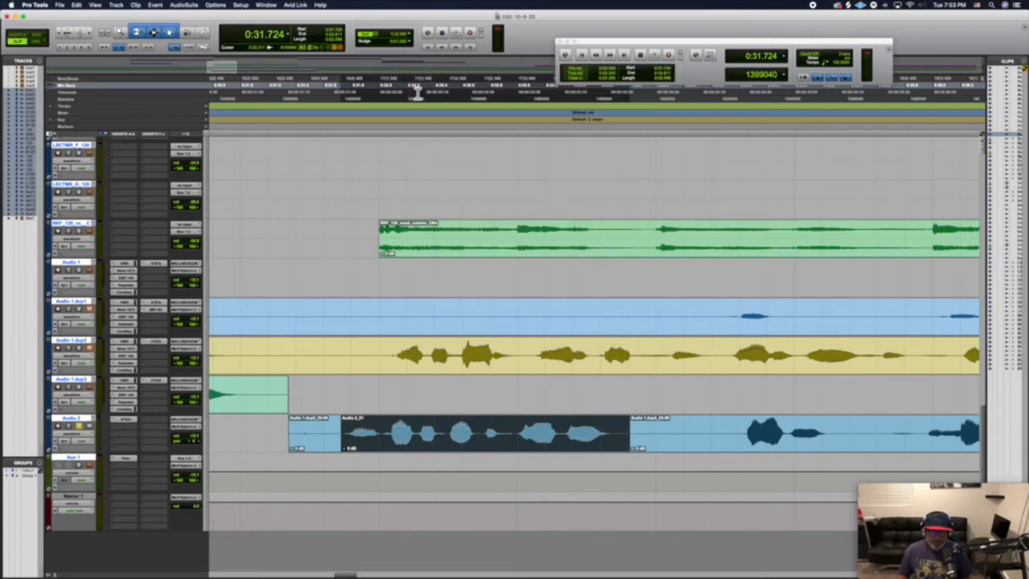
left_click(129, 430)
mouse_move(130, 429)
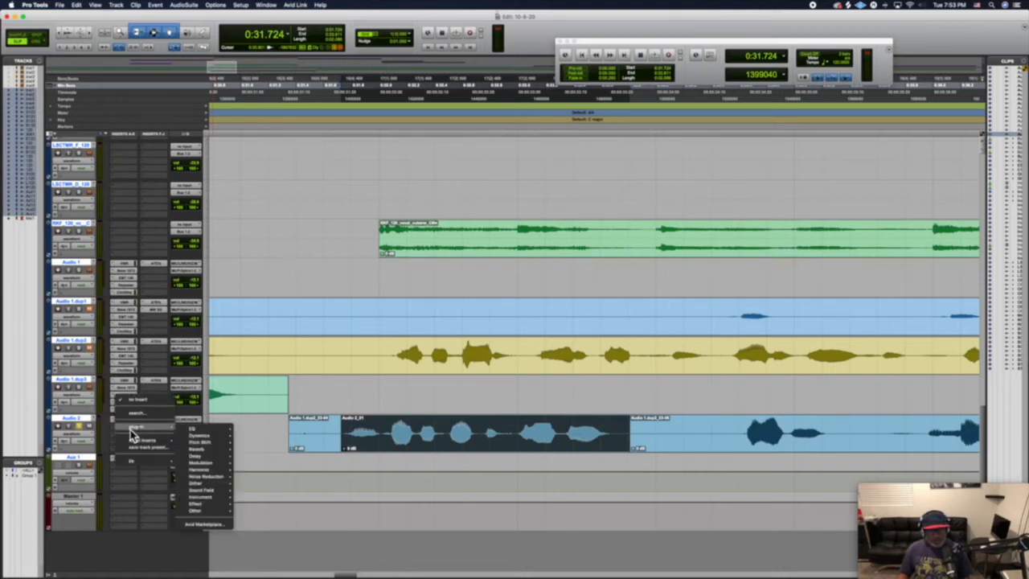
mouse_move(190, 436)
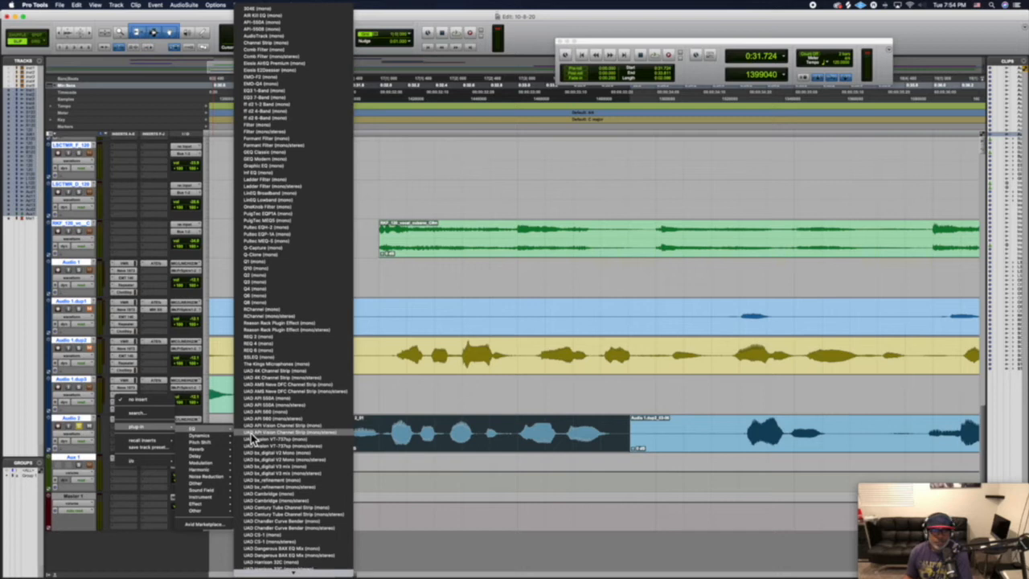
left_click(257, 277)
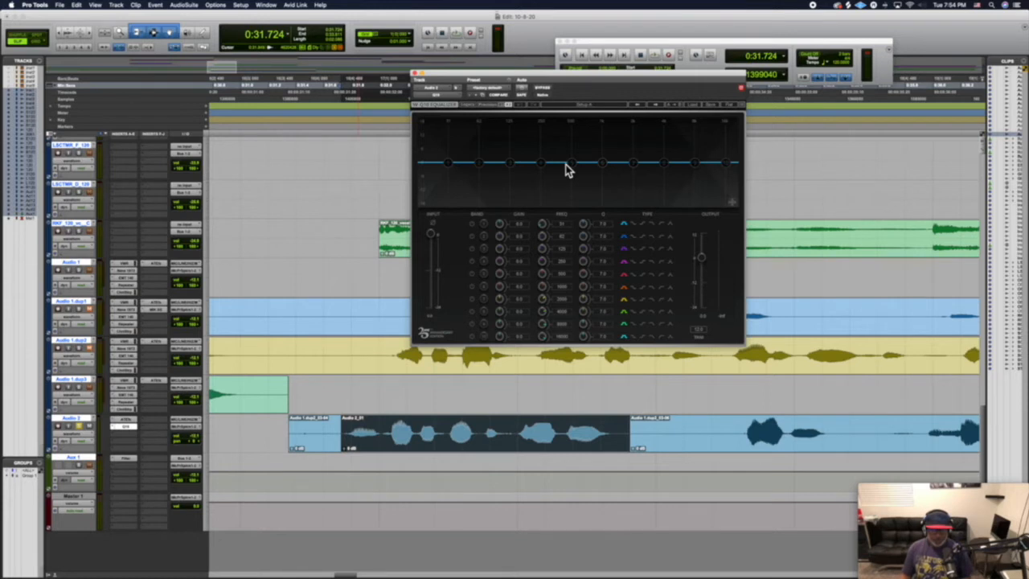
key("space")
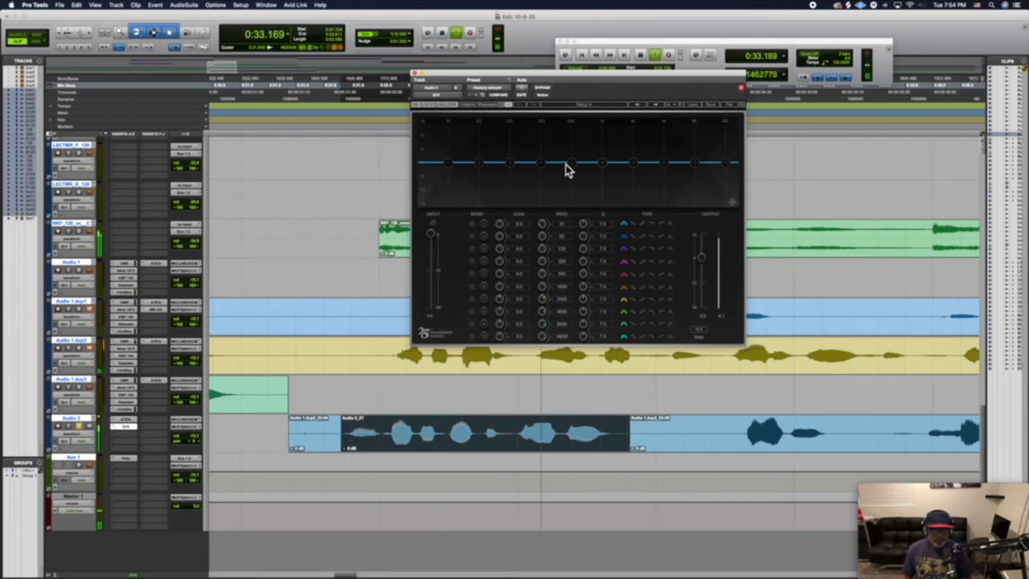
key("space")
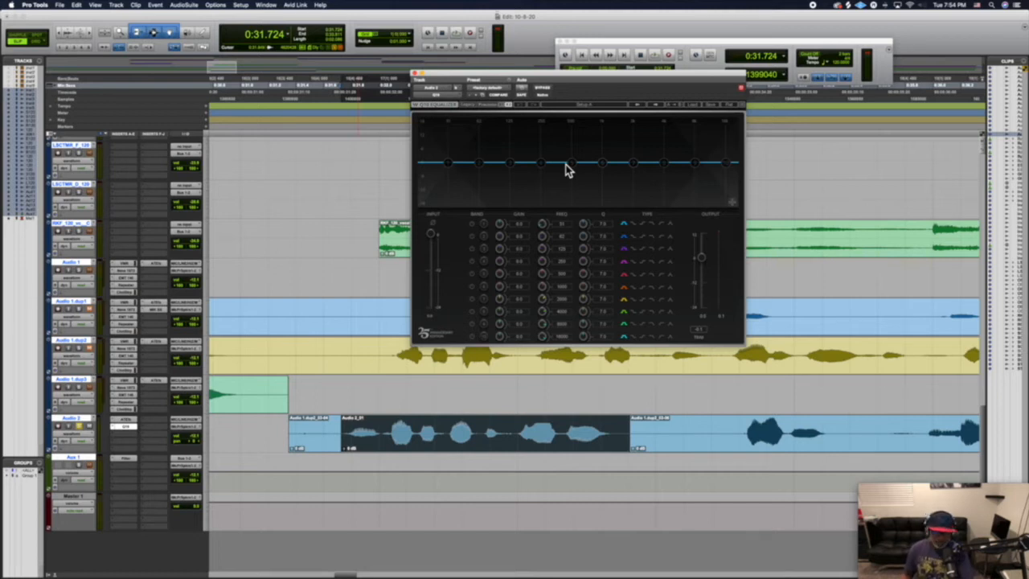
Set the three lowest Q10 bands to the high-pass filter type and enable all three.
left_click(664, 225)
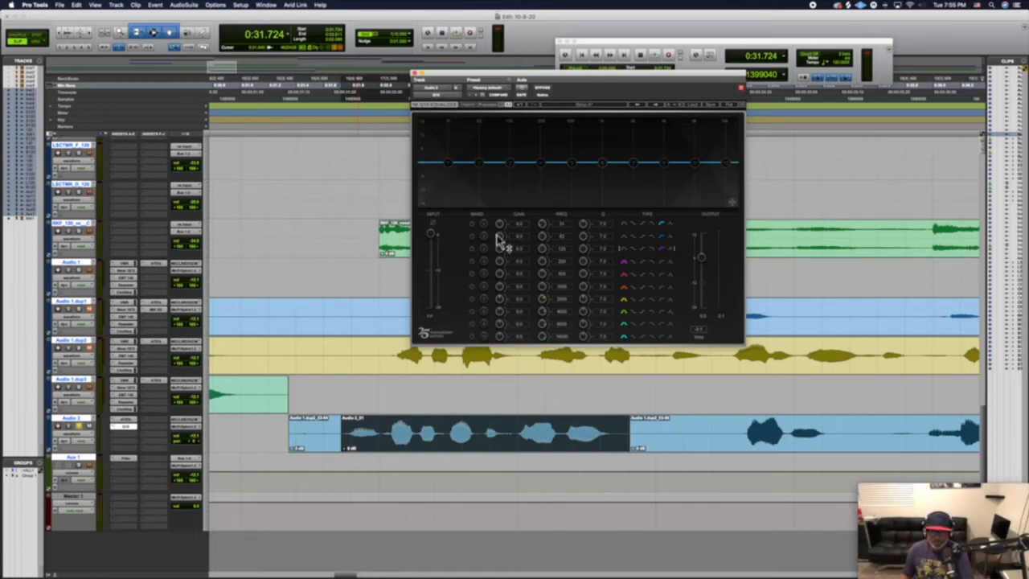
left_click(473, 226)
left_click(474, 237)
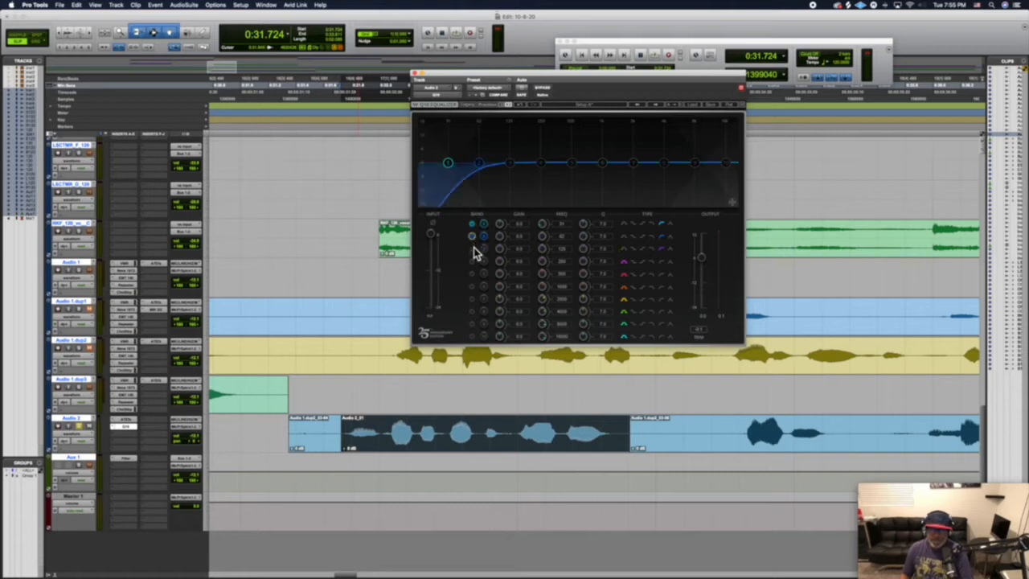
left_click(473, 250)
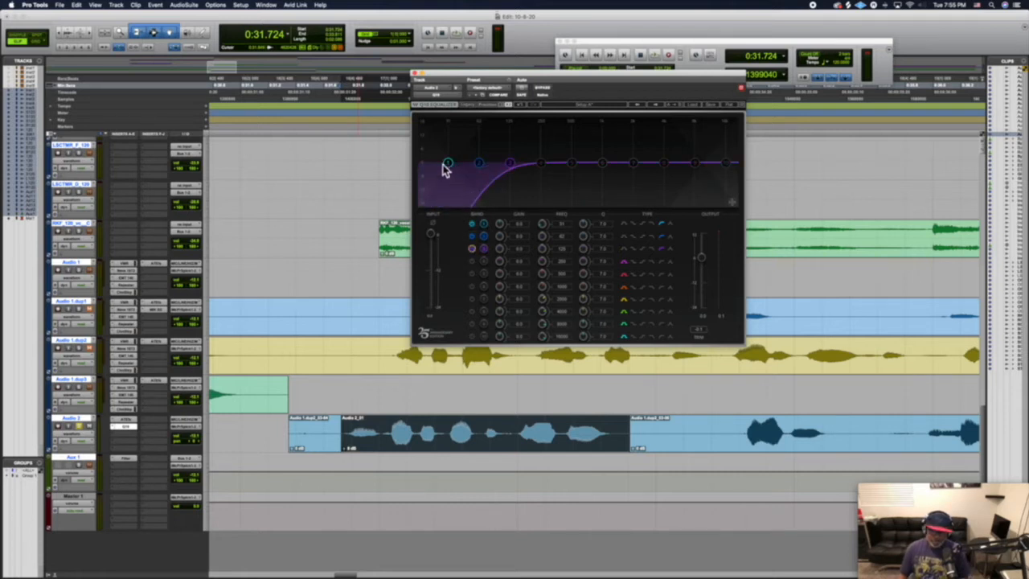
While the phrase plays, switch the Q10 high-pass bands off for comparison and re-enable only bands 2 and 3.
key("space")
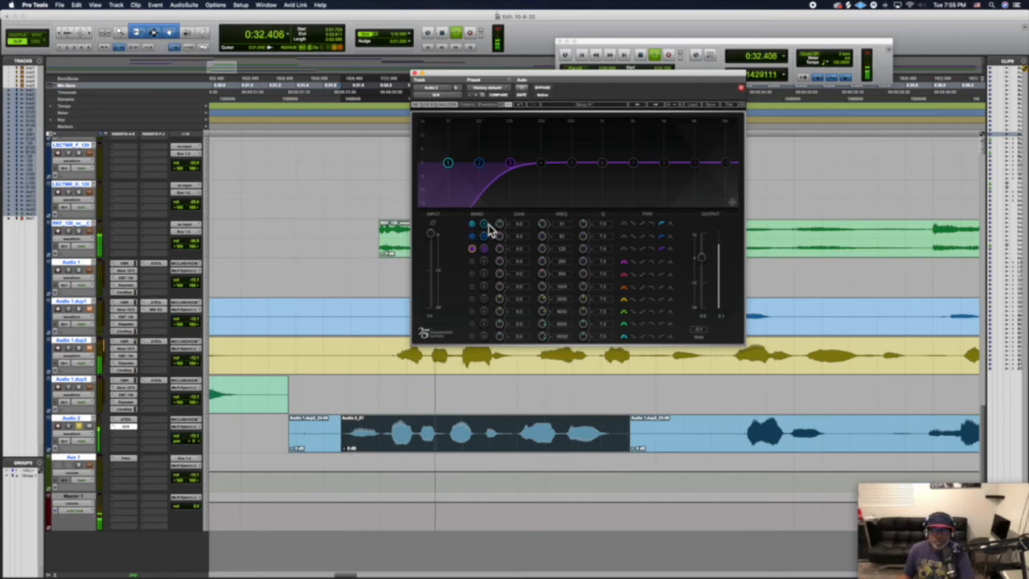
left_click(474, 247)
left_click(472, 227)
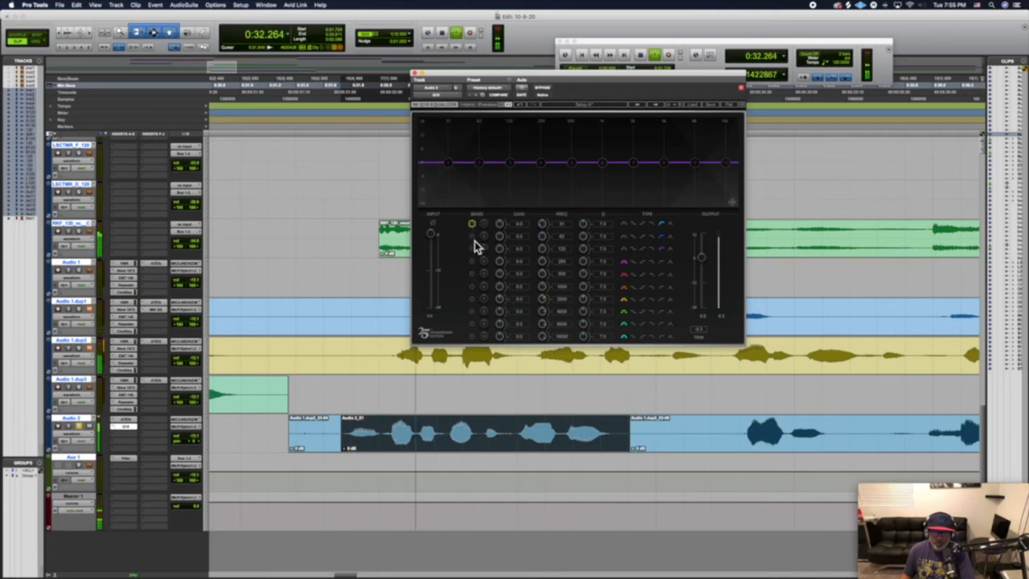
left_click(473, 241)
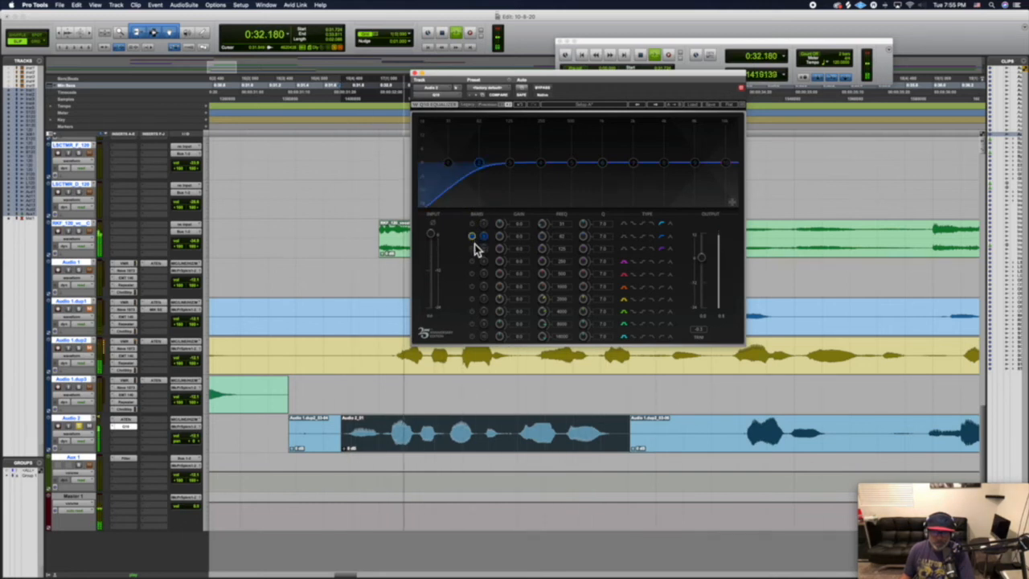
left_click(473, 248)
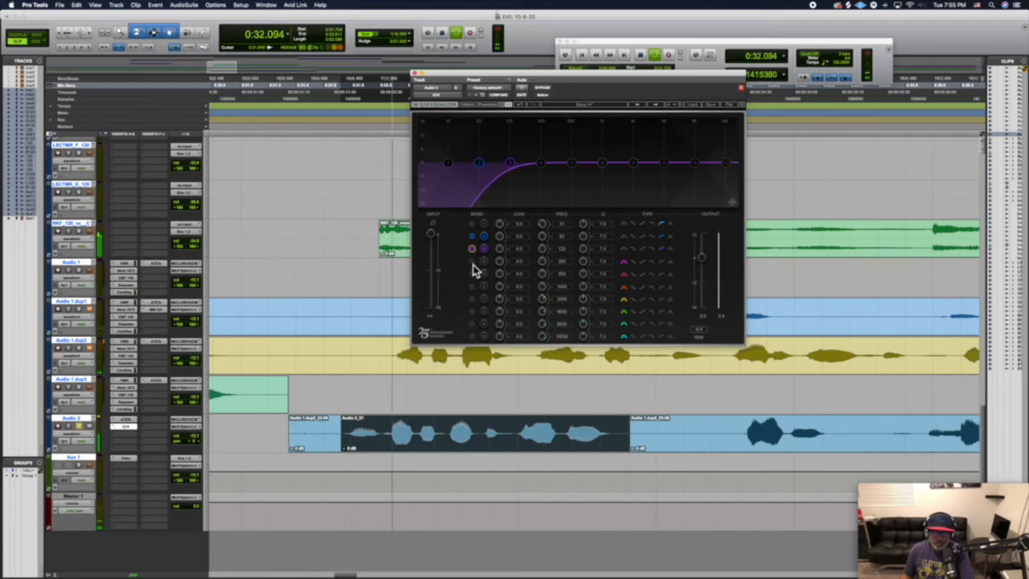
Try the fourth Q10 band as a 250 Hz high-pass during playback, switch it back off and replay the phrase.
left_click(663, 263)
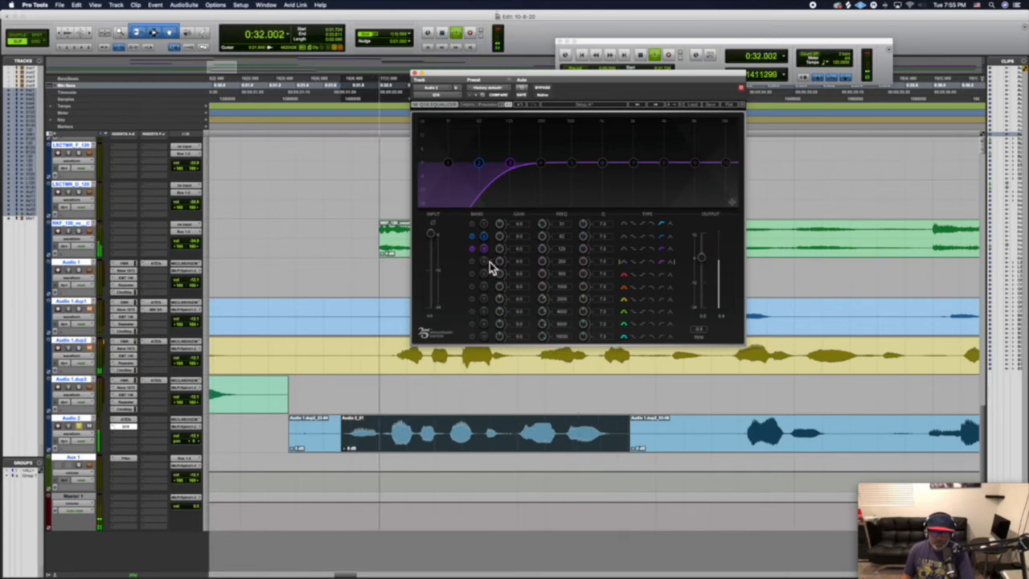
left_click(472, 263)
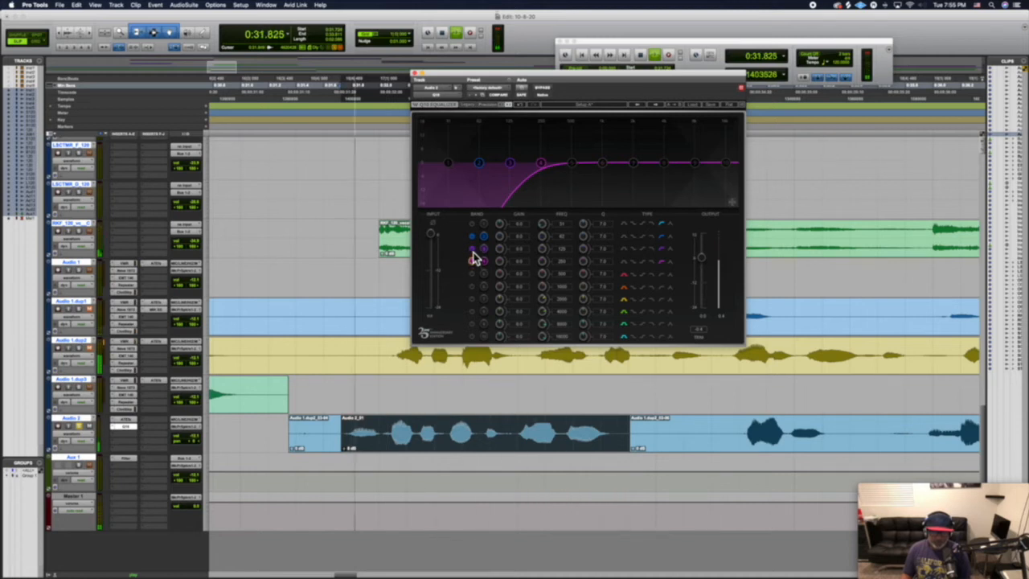
left_click(472, 262)
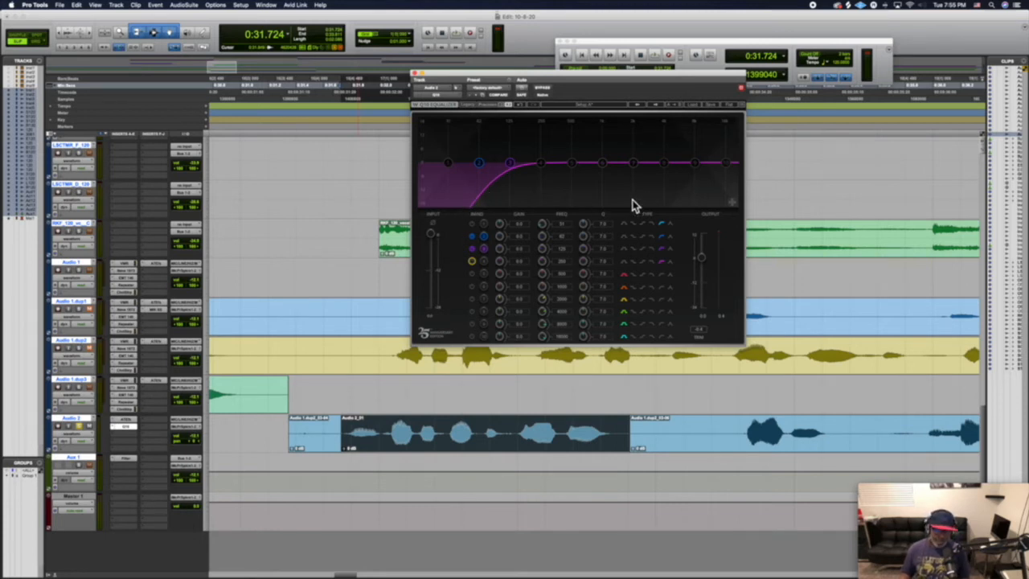
key("space")
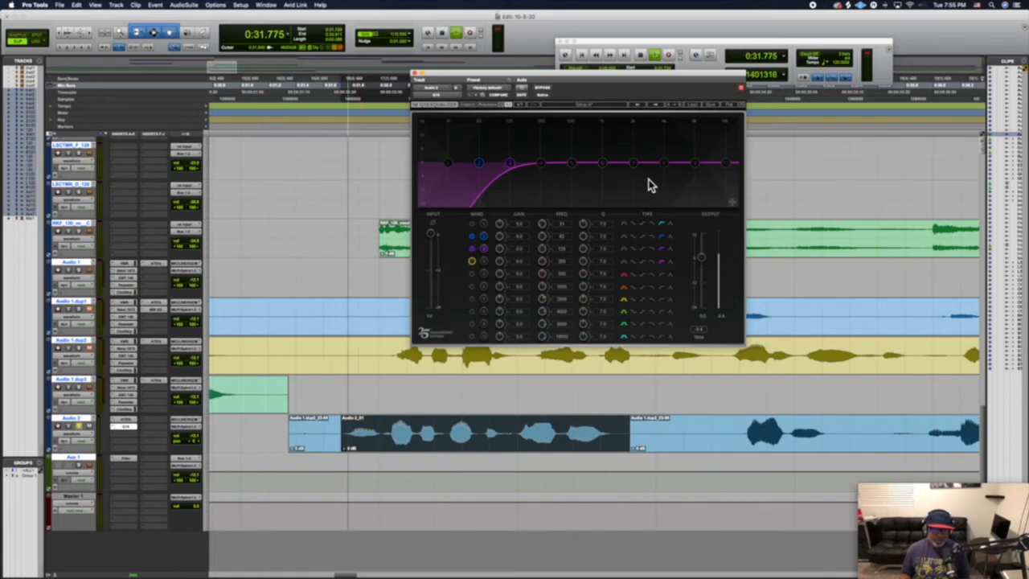
key("space")
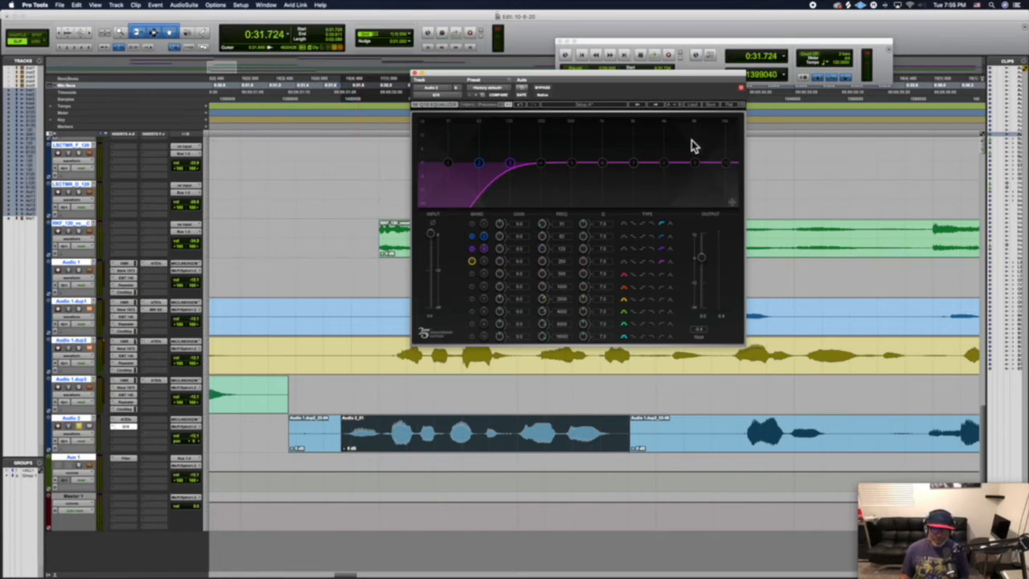
Boost the high Q10 bands 8 and 9 around 4 and 10 kHz while the phrase plays.
key("space")
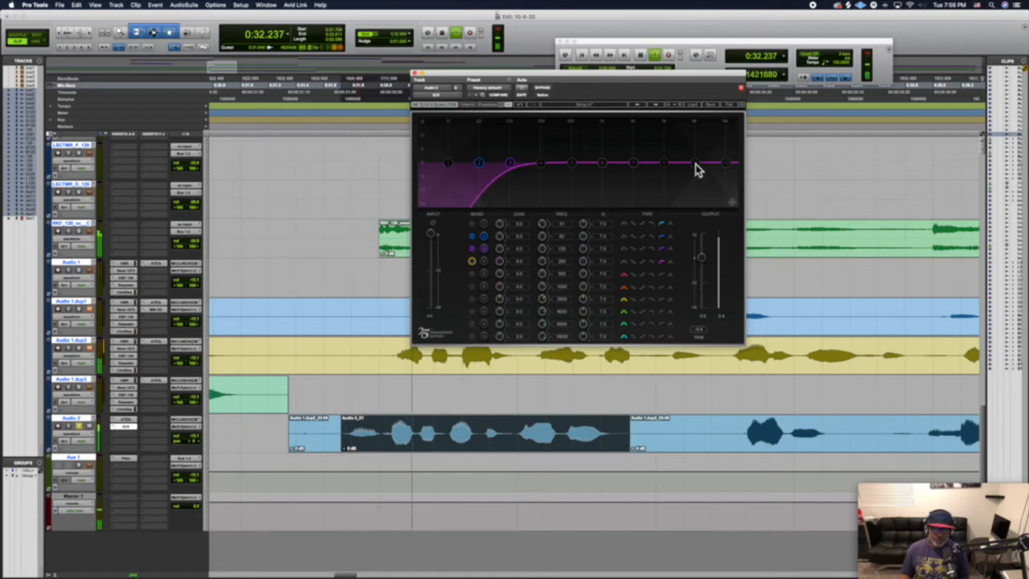
mouse_move(697, 165)
left_mouse_down()
mouse_move(689, 159)
mouse_move(704, 146)
mouse_move(647, 145)
mouse_move(667, 160)
mouse_move(704, 150)
left_mouse_up()
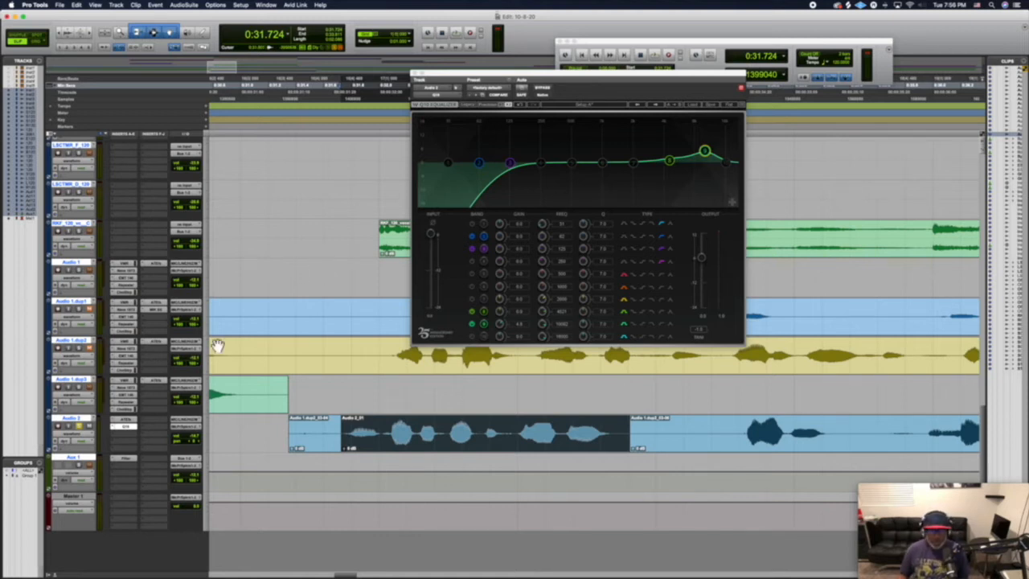
Lower the Audio 2 track volume slightly while replaying the phrase with the other tracks.
key("space")
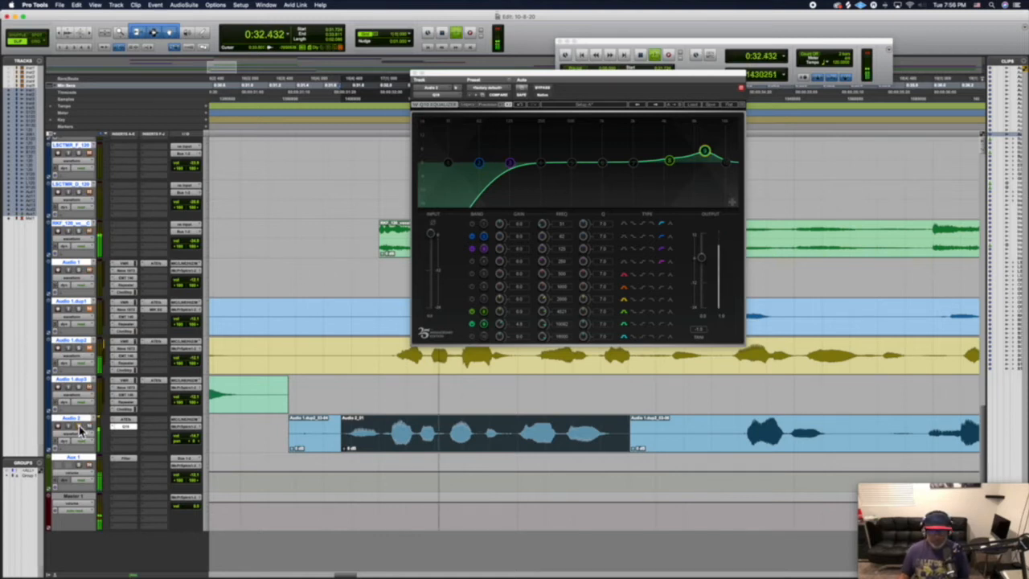
key("space")
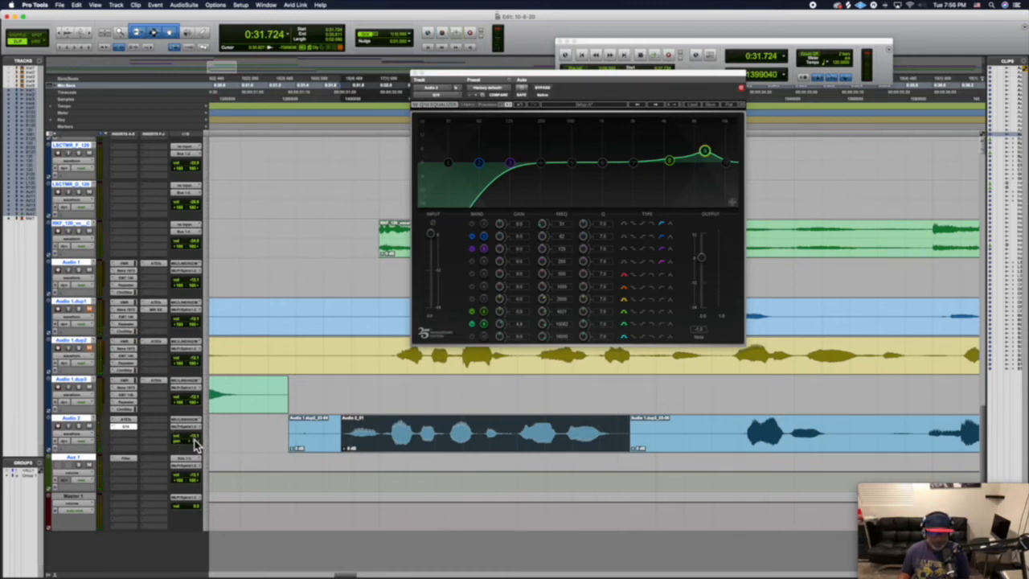
key("space")
left_click_drag(194, 437, 195, 439)
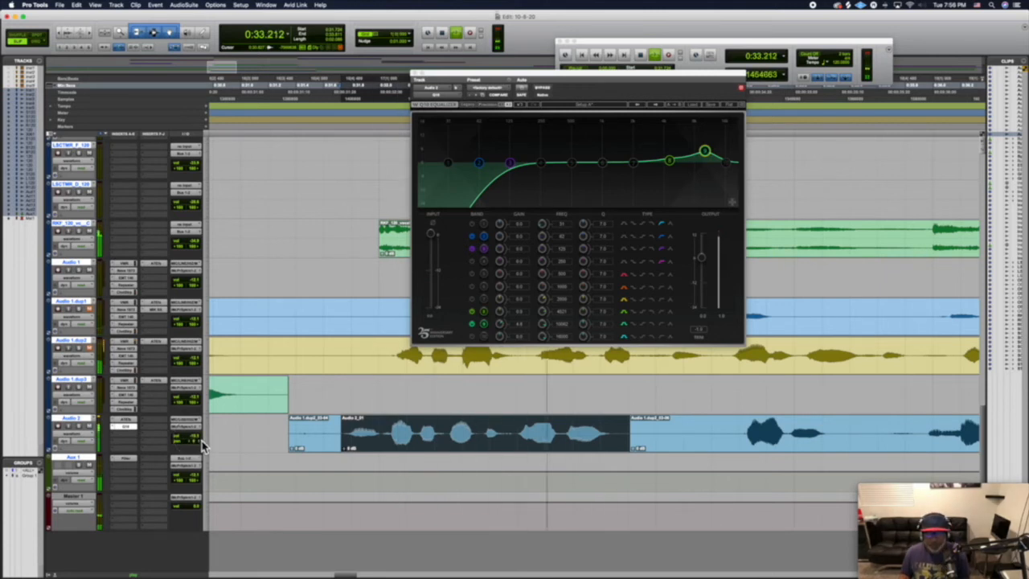
Separate the word starting at about 0:32.992 in the Audio 2 phrase and lower its clip gain to -1.8 dB.
left_click(520, 433)
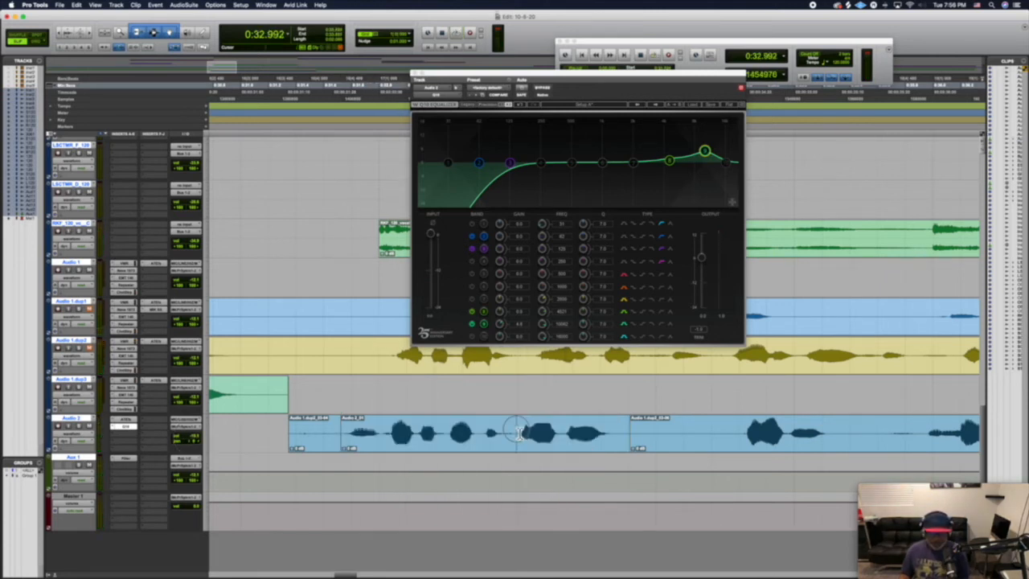
left_click_drag(519, 432, 560, 432)
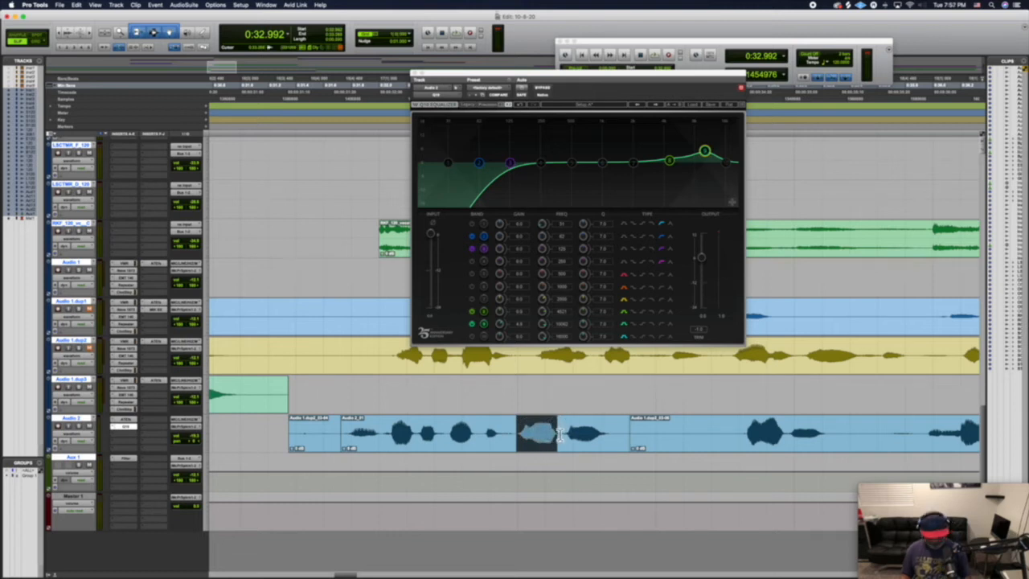
key("super+e")
left_click(522, 454)
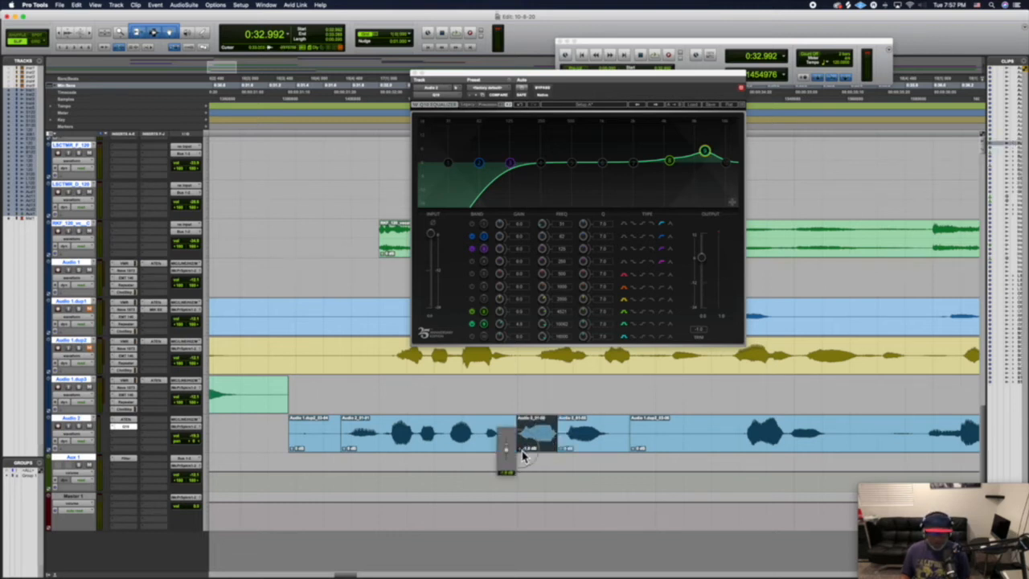
left_click_drag(523, 452, 522, 454)
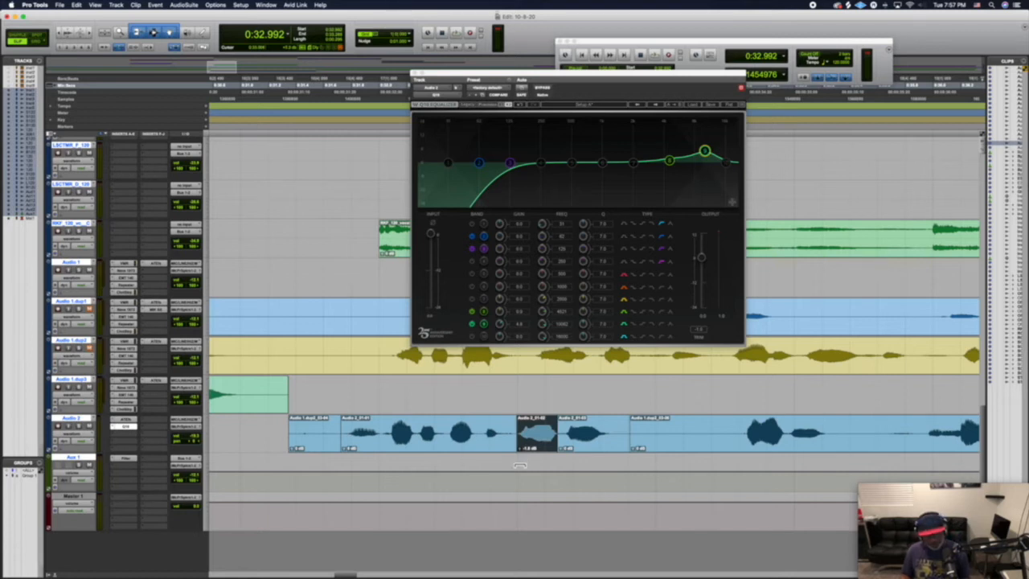
Replay the phrase from just before its start, then select its three clips on Audio 2 and consolidate them into one.
key("space")
key("space")
left_click(332, 393)
key("space")
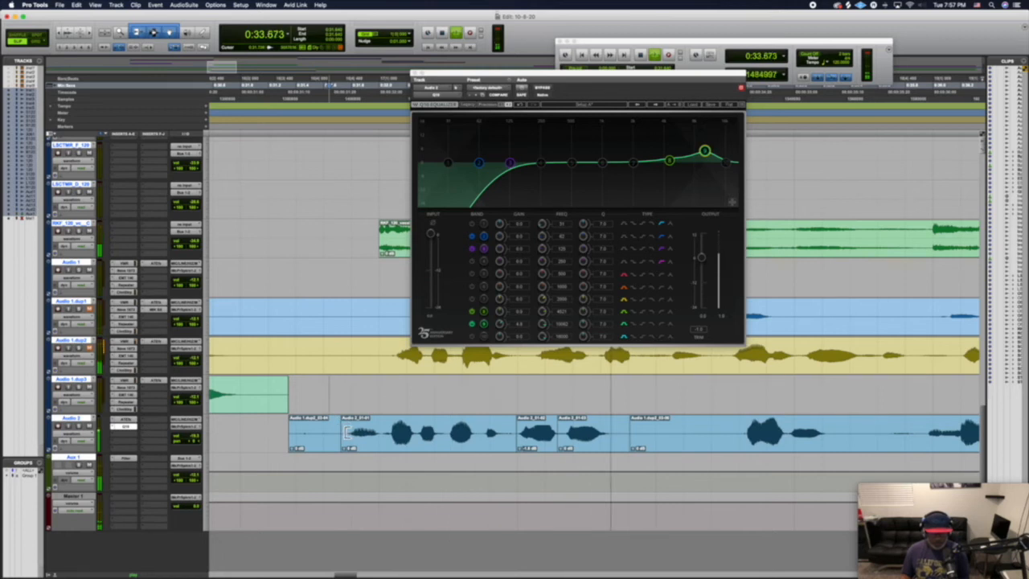
key("space")
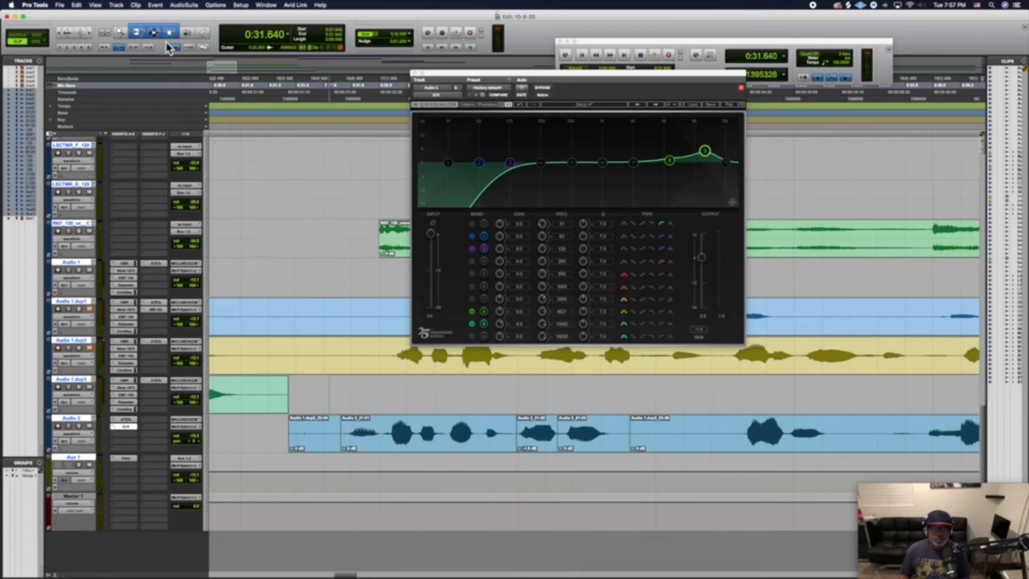
left_click_drag(352, 434, 624, 434)
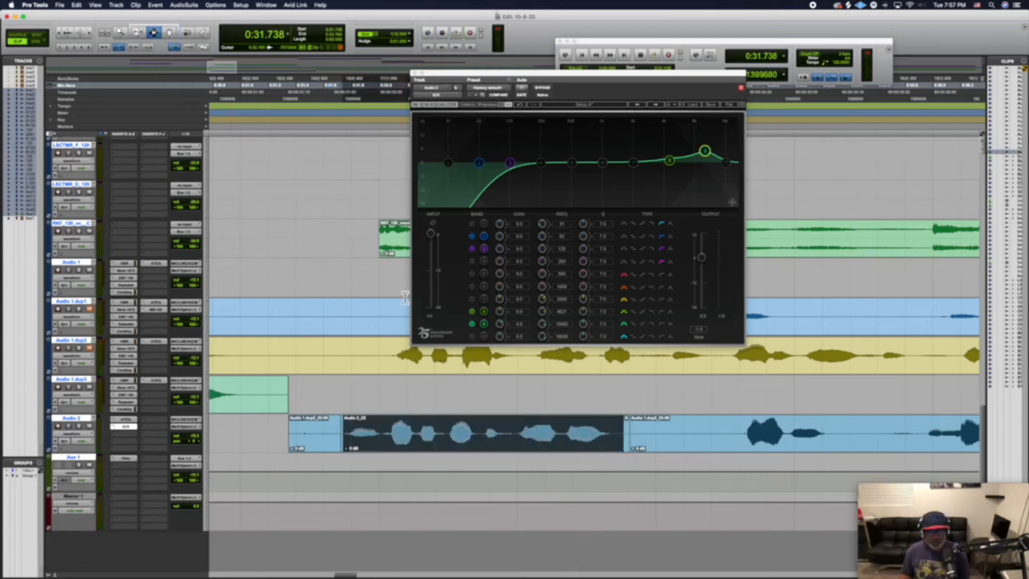
Replace the Q10 in Audio 2's second insert slot with the mono GEQ Classic and play the phrase through it.
left_click(114, 433)
mouse_move(187, 435)
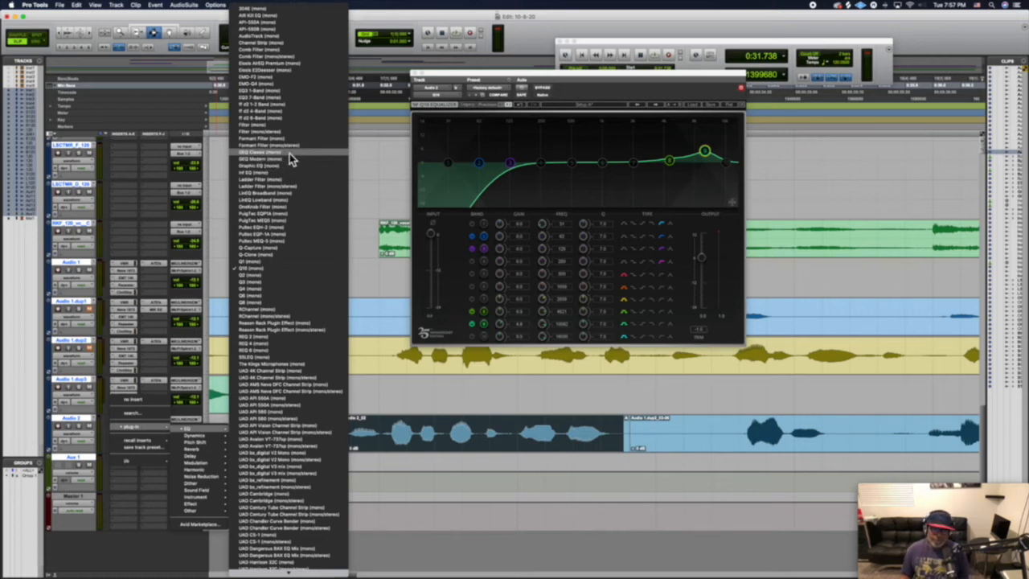
left_click(289, 154)
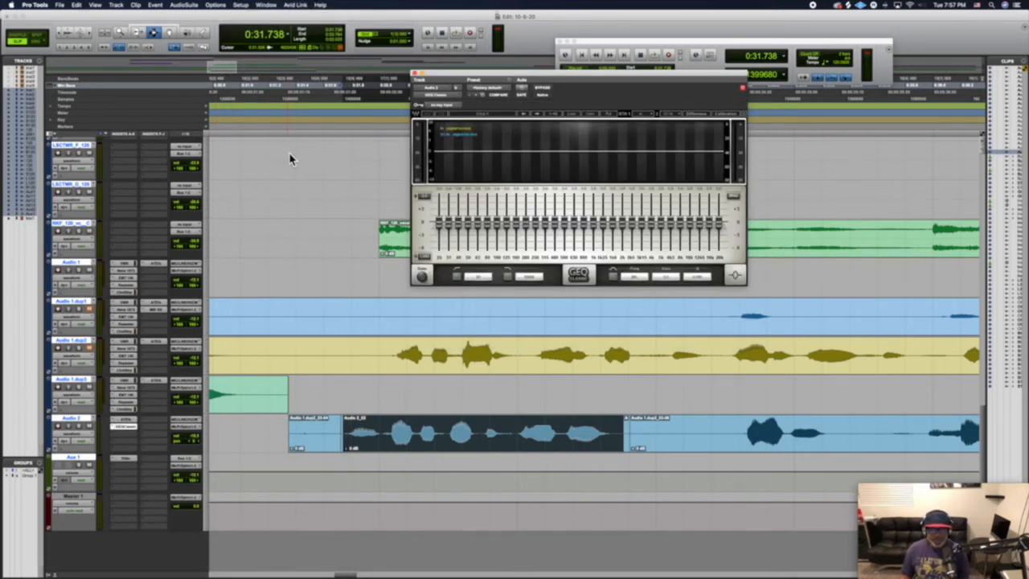
key("space")
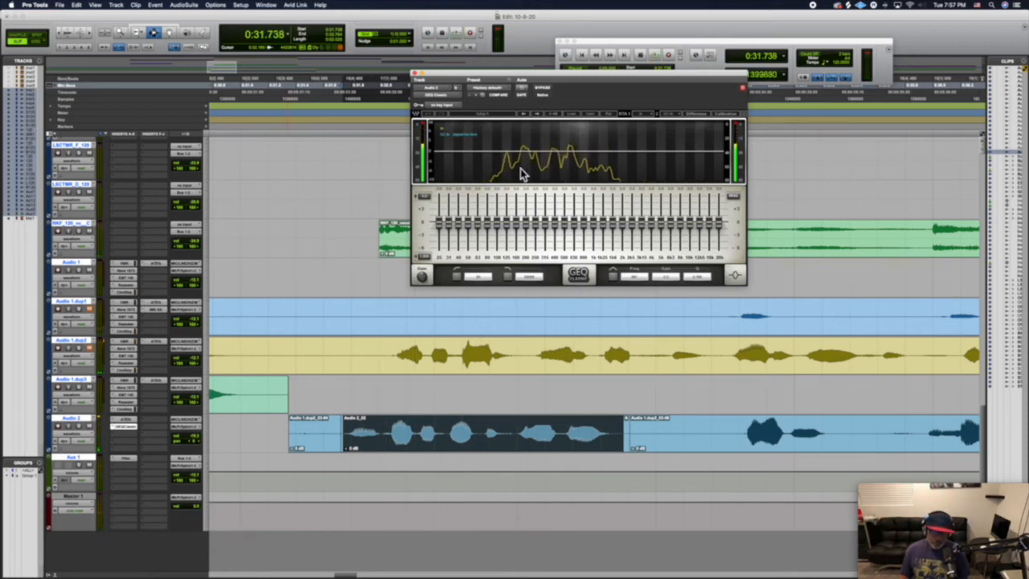
key("space")
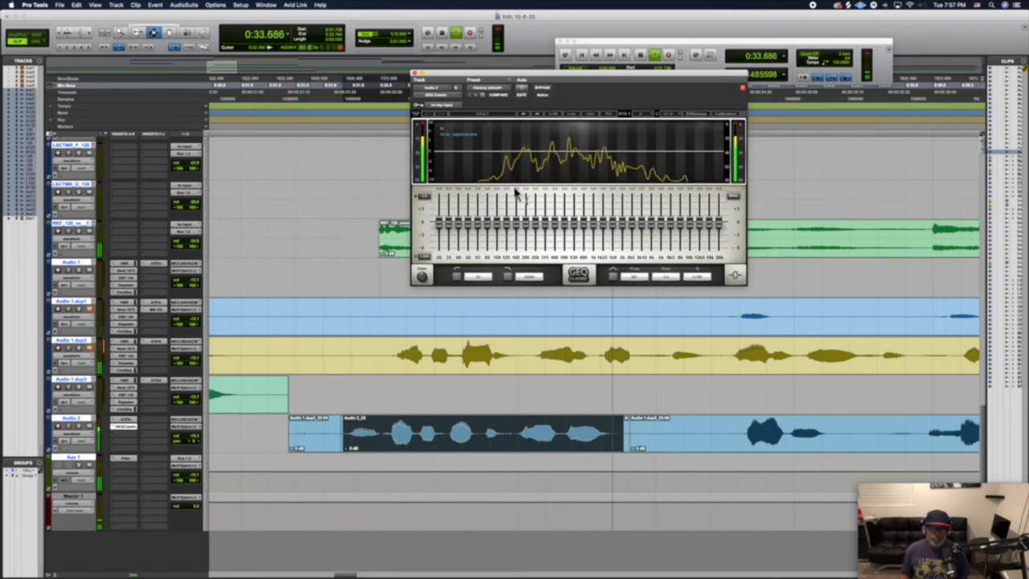
key("space")
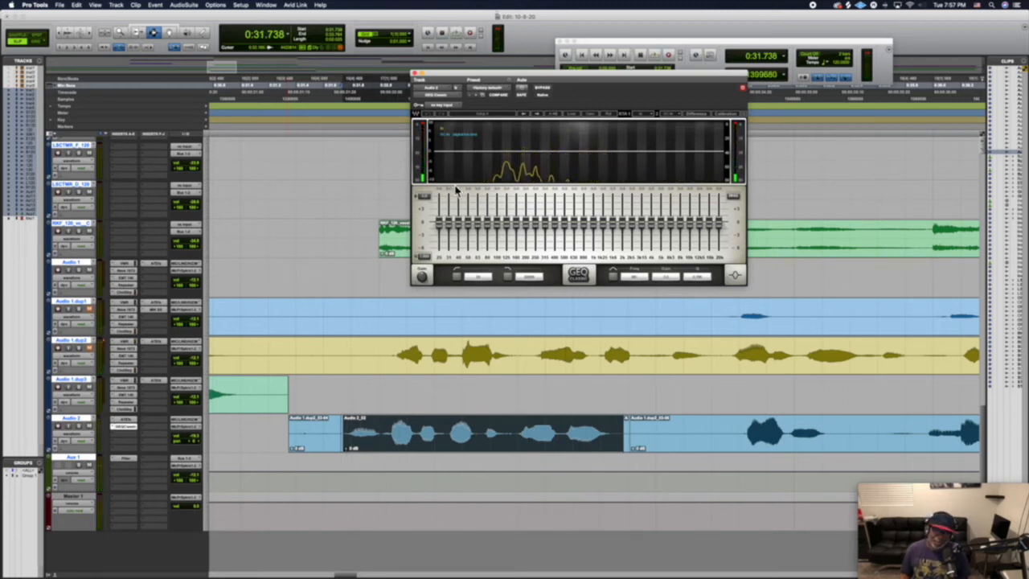
key("space")
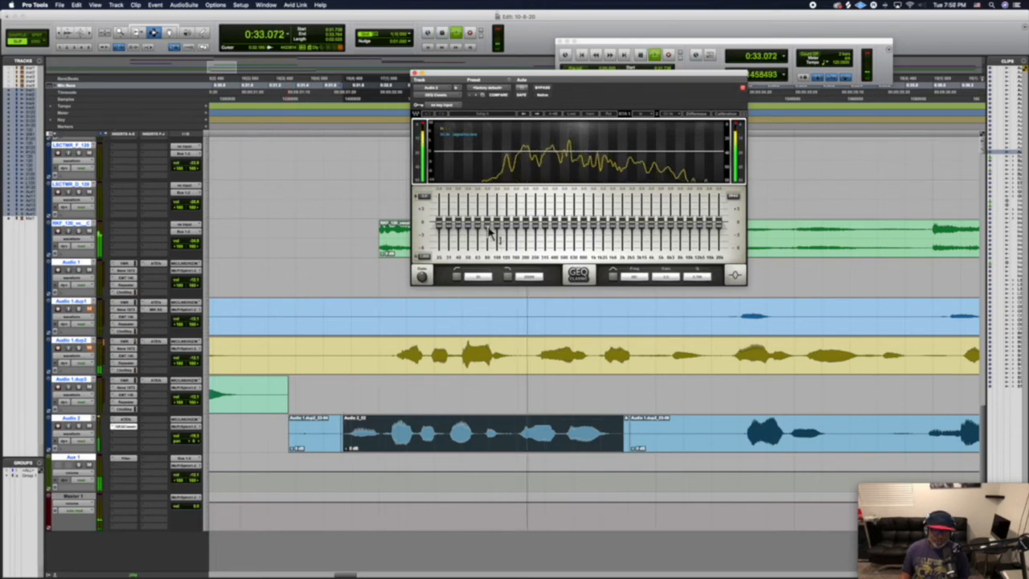
During playback, cut the 80 and 100 Hz GEQ bands and gently raise the bands around 8 and 10 kHz.
mouse_move(487, 229)
left_mouse_down()
mouse_move(488, 248)
mouse_move(497, 248)
left_mouse_up()
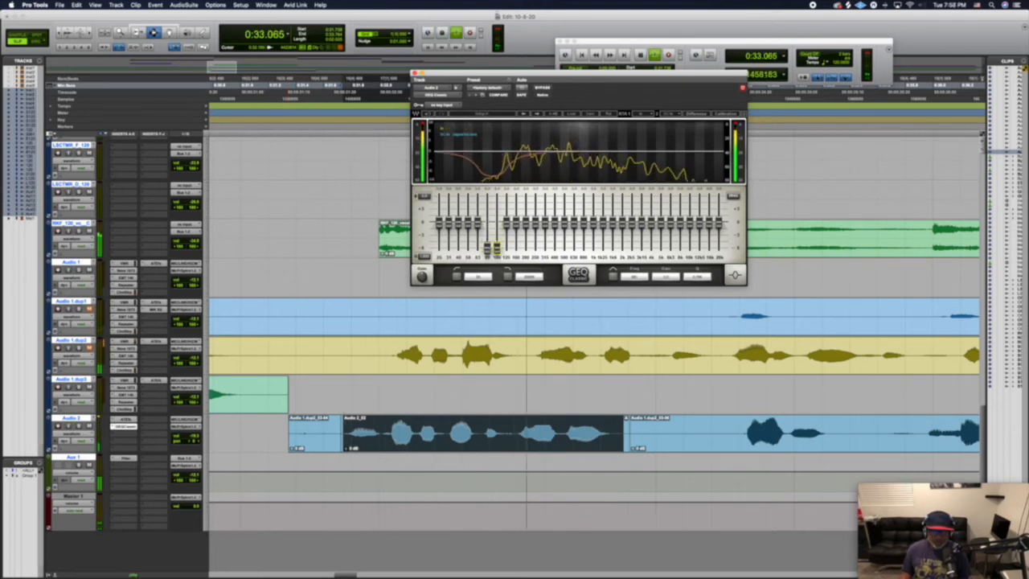
left_click(506, 223)
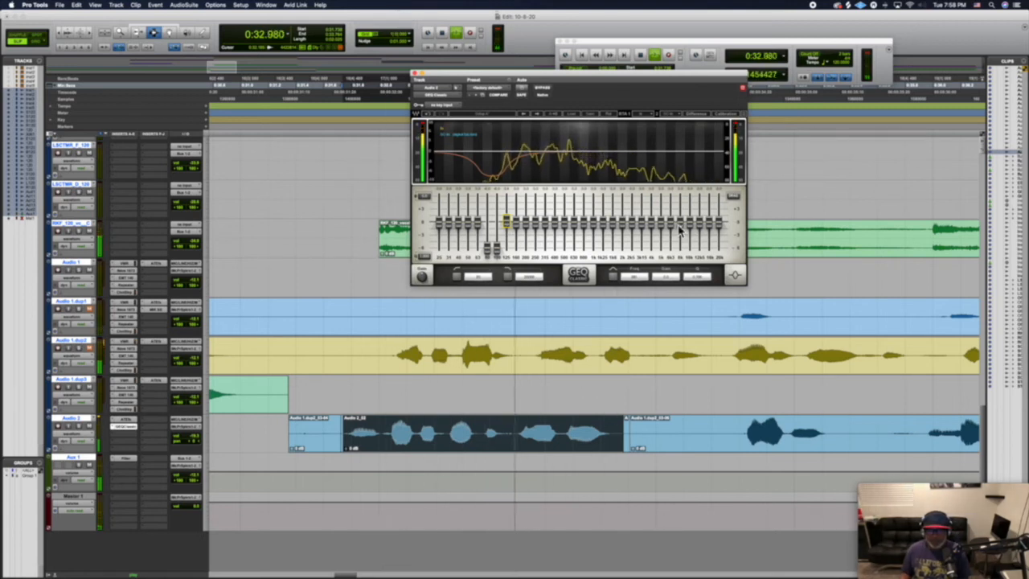
mouse_move(671, 223)
left_mouse_down()
mouse_move(671, 210)
mouse_move(690, 221)
mouse_move(671, 218)
mouse_move(709, 214)
mouse_move(709, 223)
mouse_move(699, 220)
left_mouse_up()
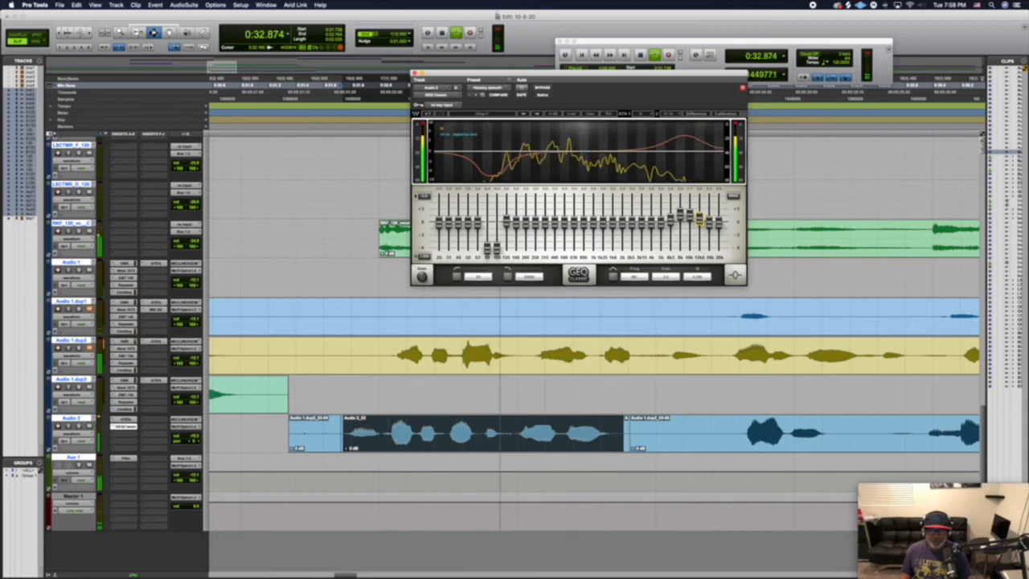
left_click(689, 215)
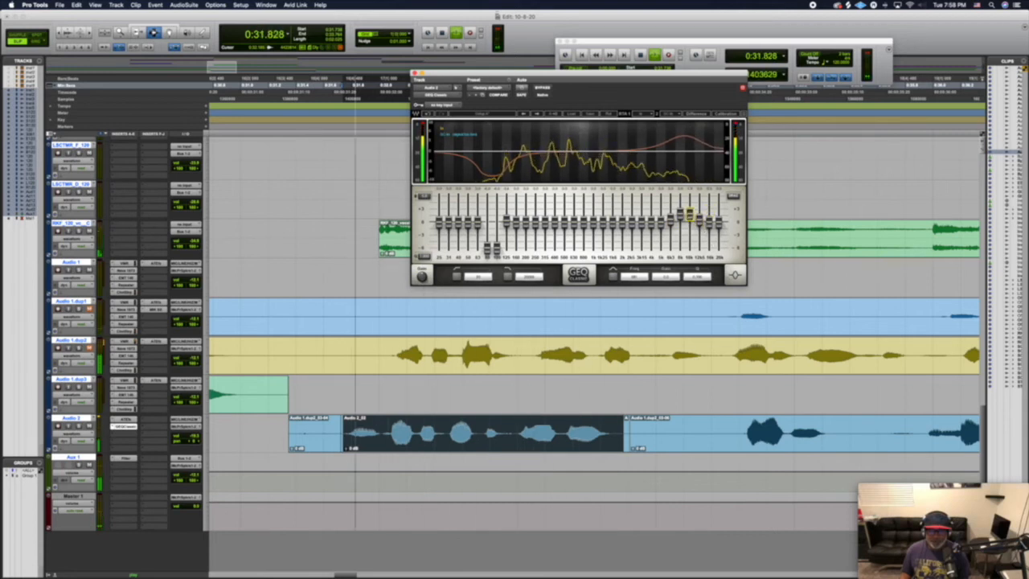
left_click(680, 214)
left_click(670, 220)
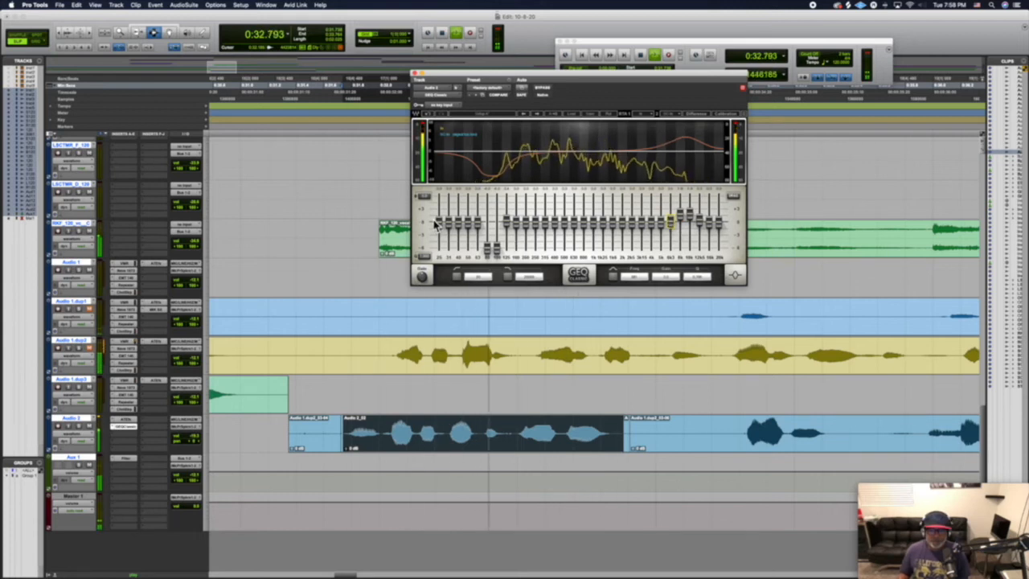
Cut the GEQ bands from 25 to 63 Hz, using a wider gain range for deeper cuts, and replay the phrase.
mouse_move(439, 225)
left_mouse_down()
mouse_move(439, 251)
mouse_move(449, 240)
mouse_move(449, 253)
mouse_move(458, 241)
mouse_move(468, 251)
left_mouse_up()
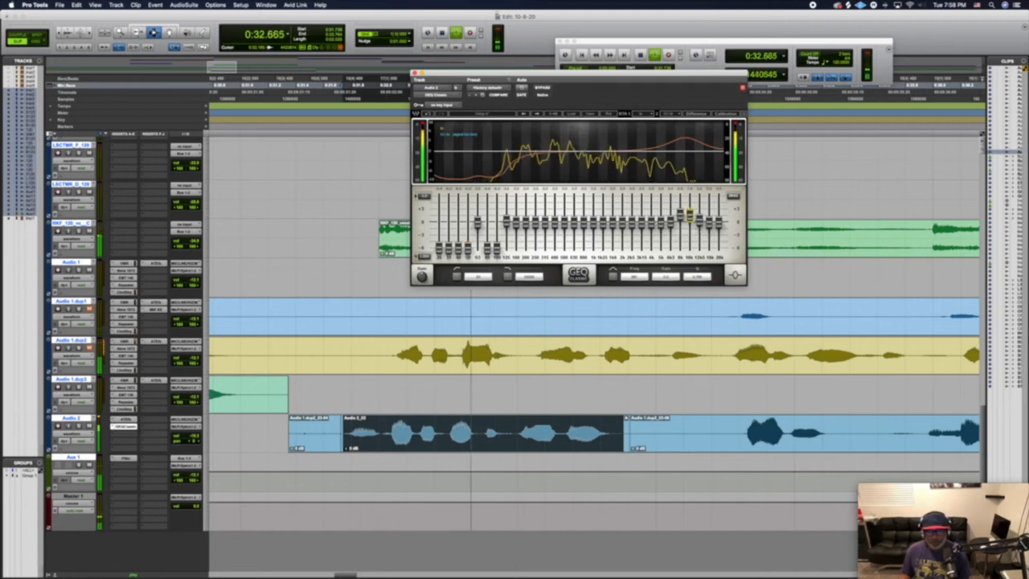
left_click(689, 215)
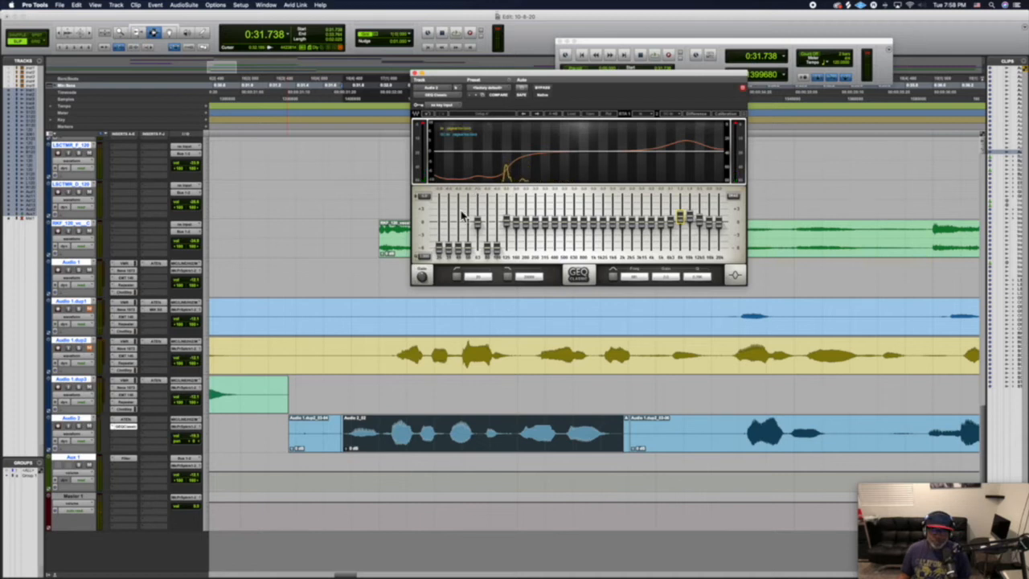
left_click(429, 197)
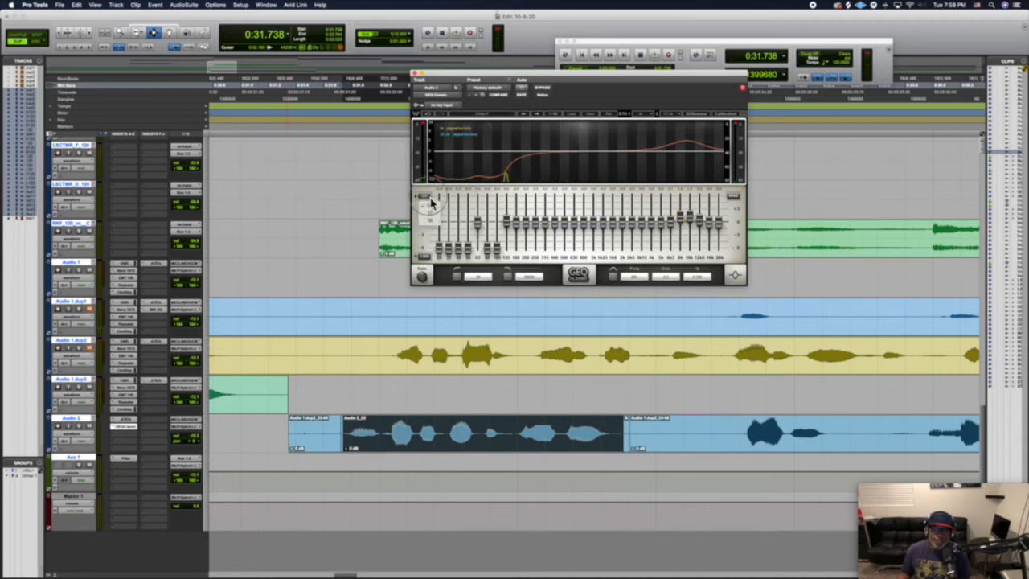
left_click(439, 215)
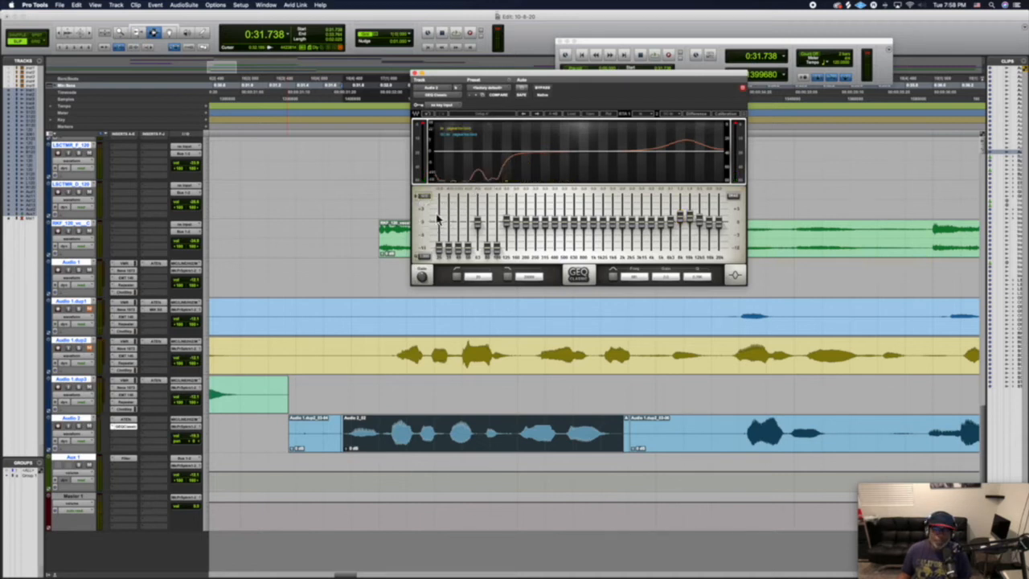
left_click(429, 199)
left_click(434, 225)
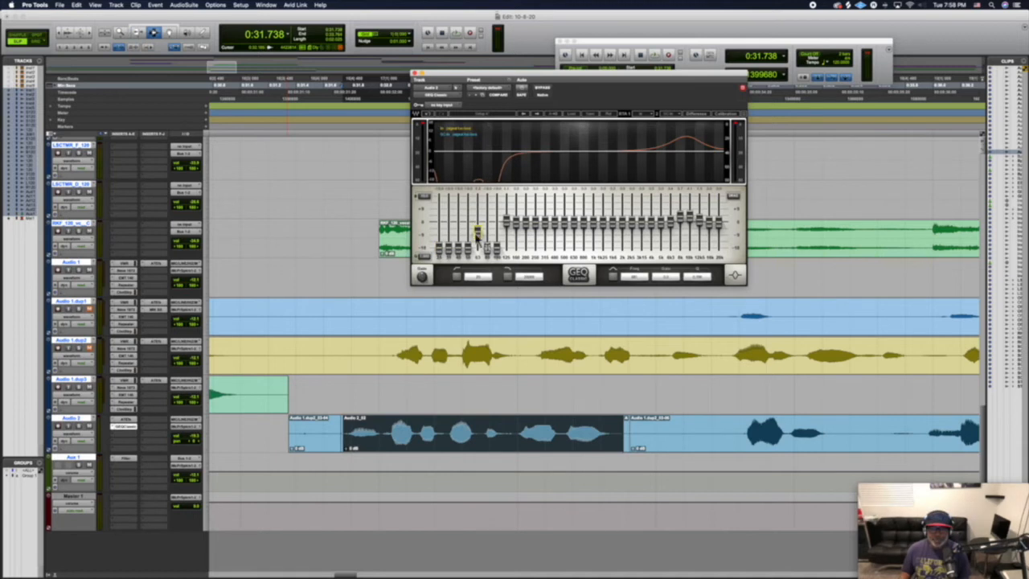
key("space")
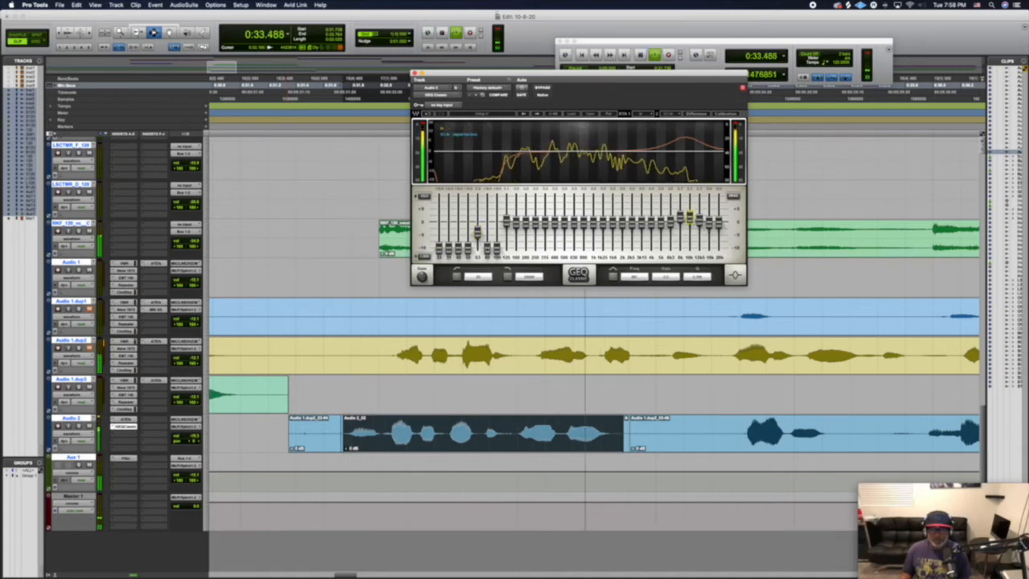
left_click(416, 73)
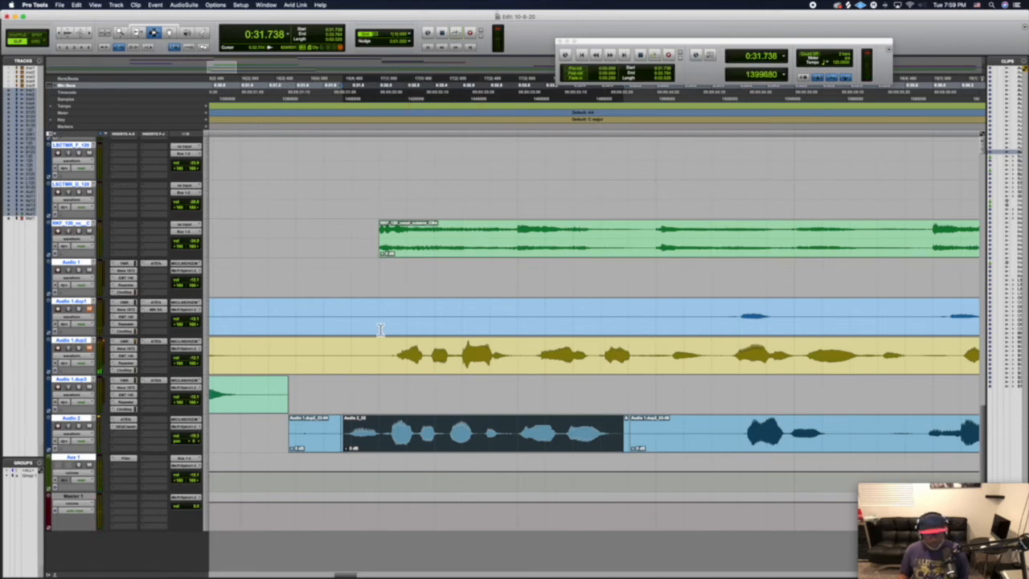
Replace the GEQ Classic in Audio 2's second insert slot with the mono AIR Kill EQ and close its window.
left_click(115, 434)
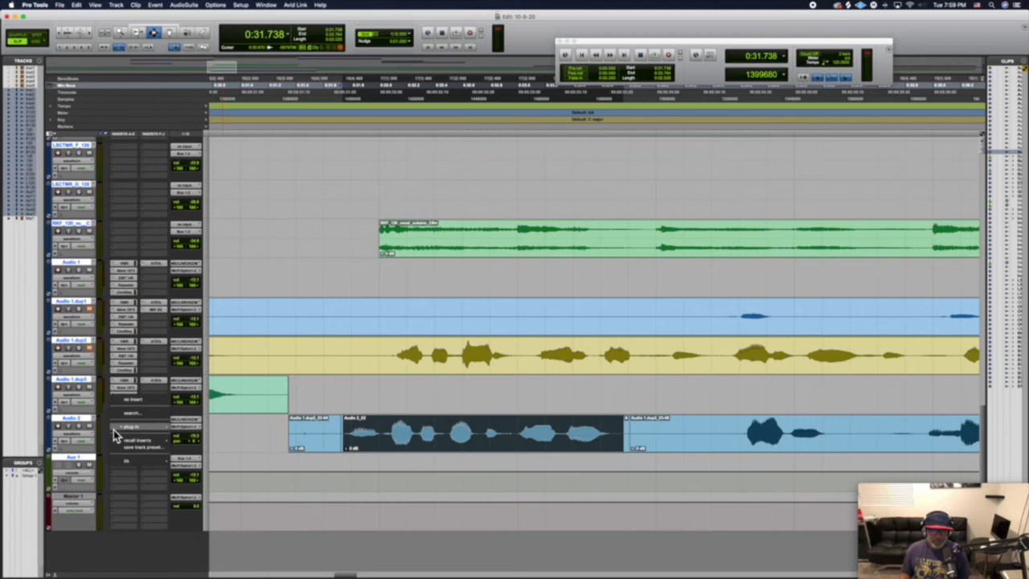
mouse_move(170, 426)
mouse_move(191, 438)
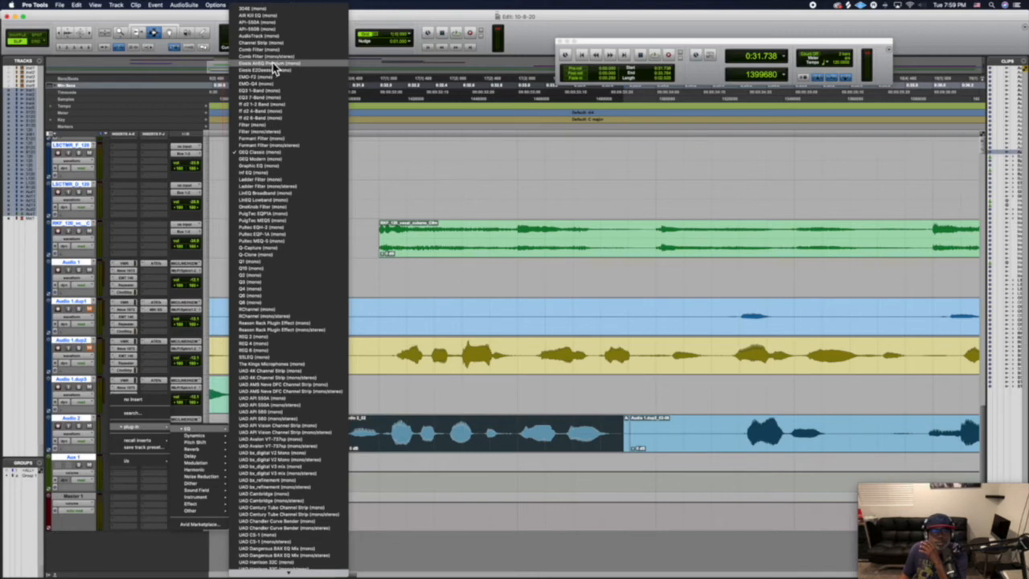
left_click(271, 20)
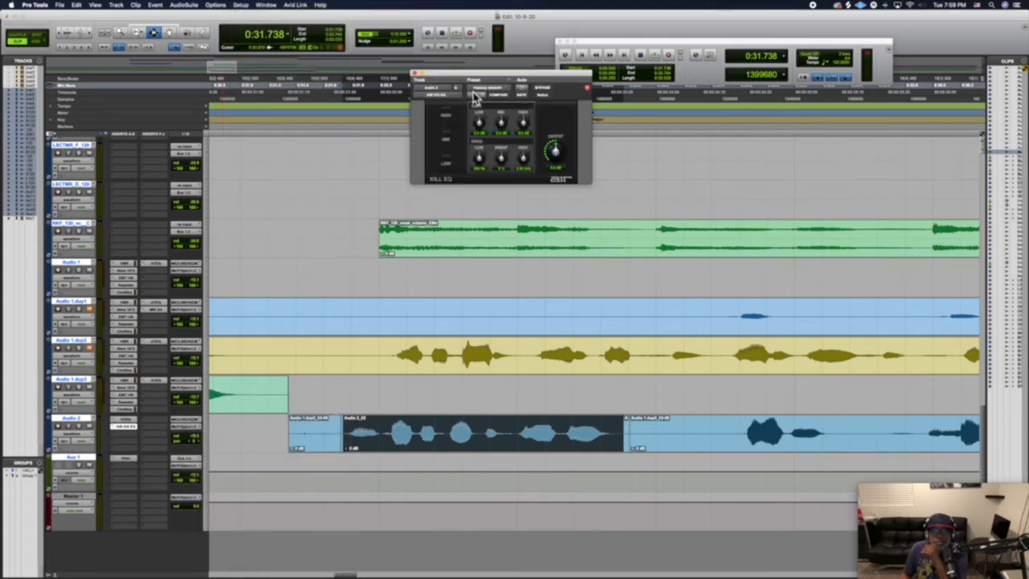
left_click(414, 74)
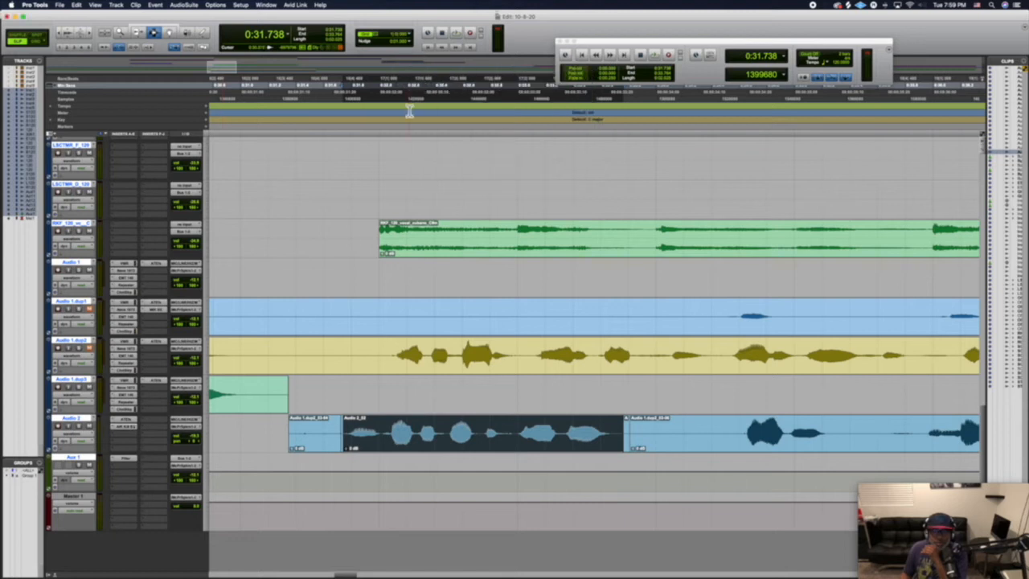
Replace the AIR Kill EQ in Audio 2's second insert slot with the mono Channel Strip and play the phrase through it.
left_click(119, 427)
mouse_move(119, 434)
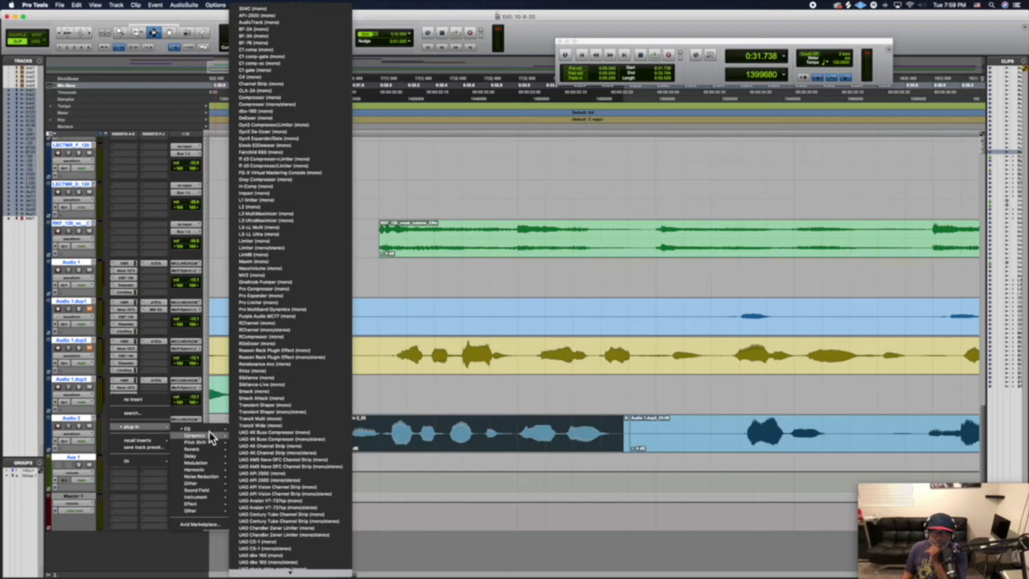
left_click(251, 91)
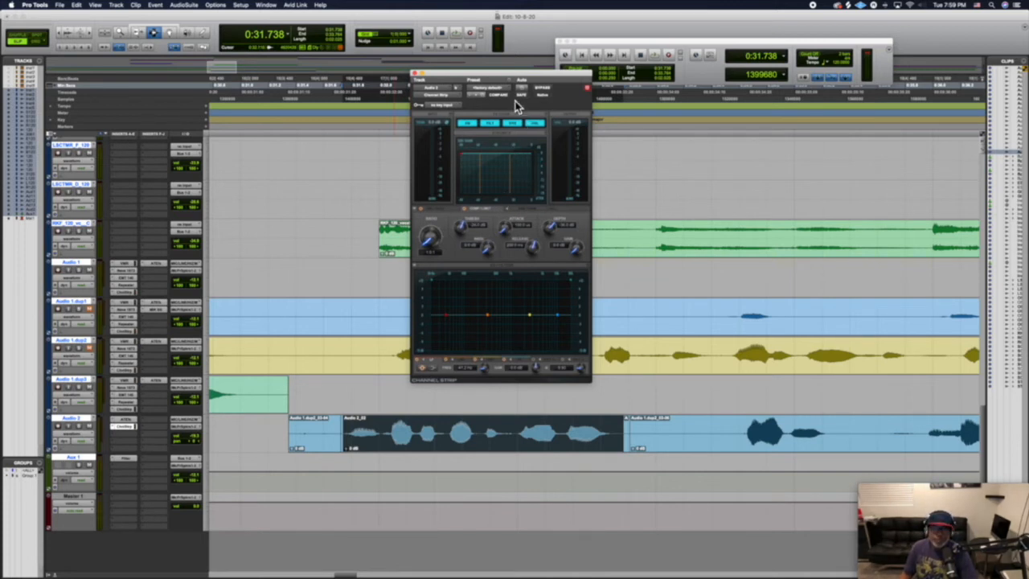
key("space")
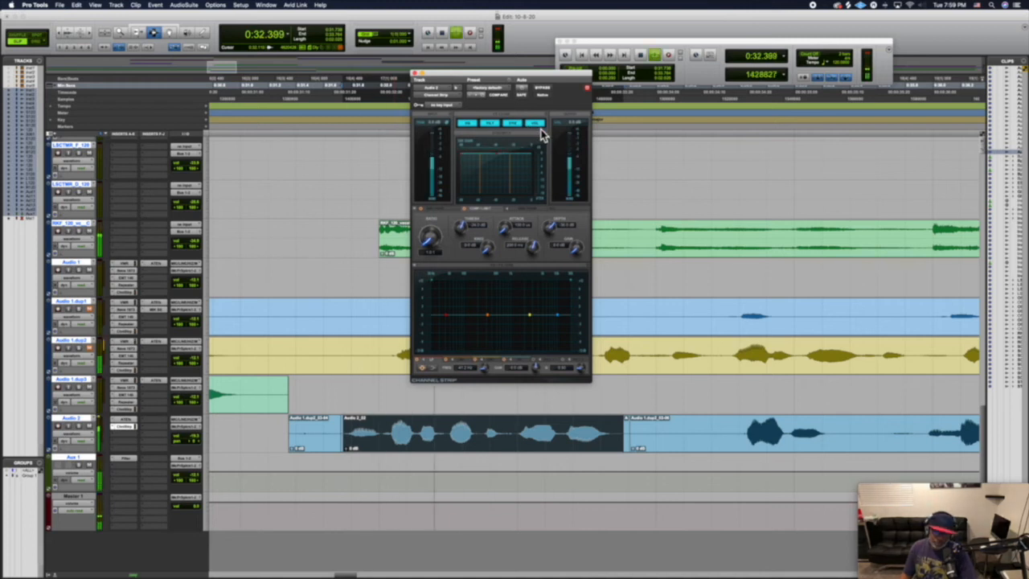
Load the Male Vocal preset in the Channel Strip, listen to the soloed phrase through it and close the plug-in window.
left_click(509, 89)
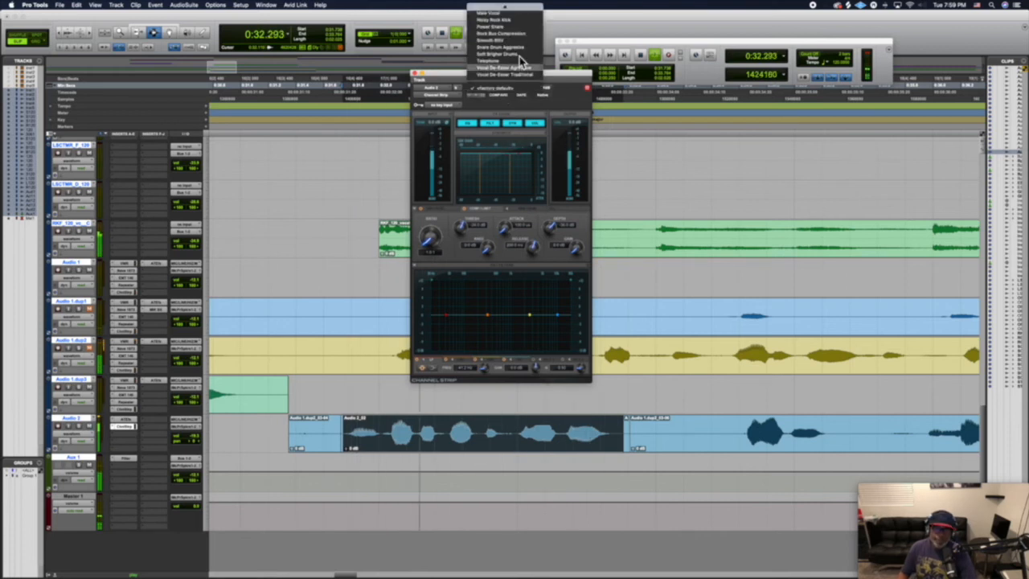
mouse_move(515, 7)
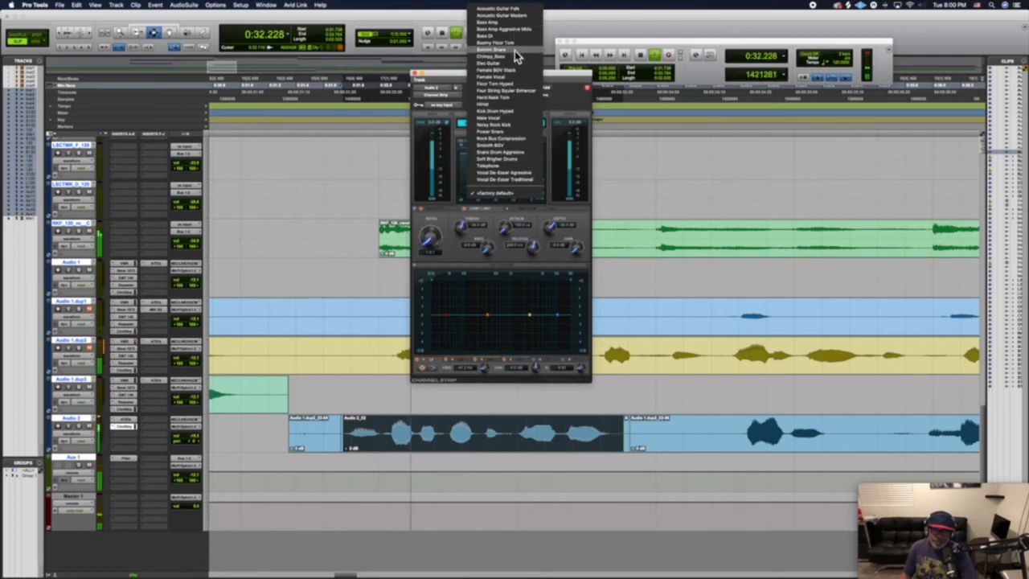
left_click(521, 119)
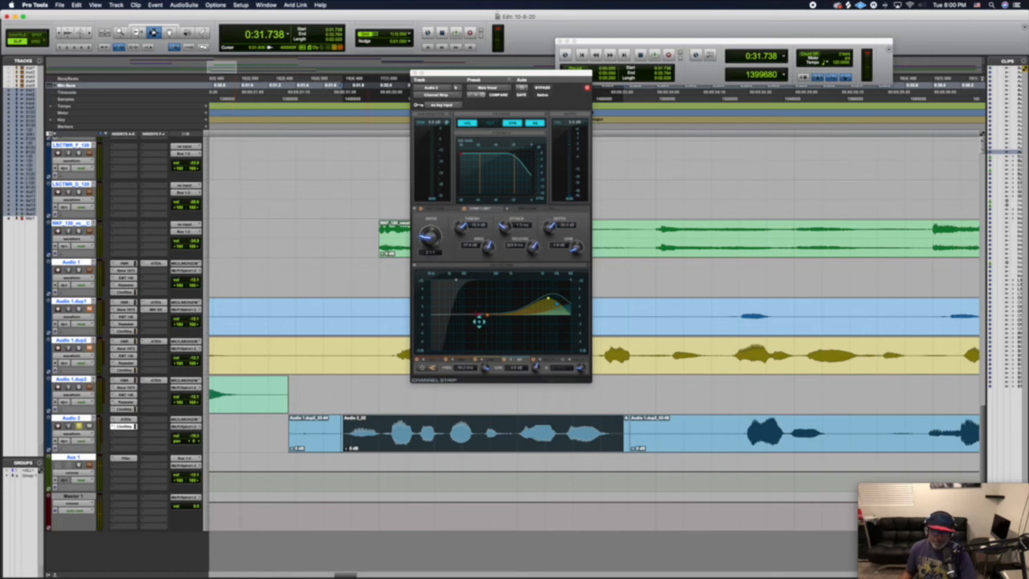
key("space")
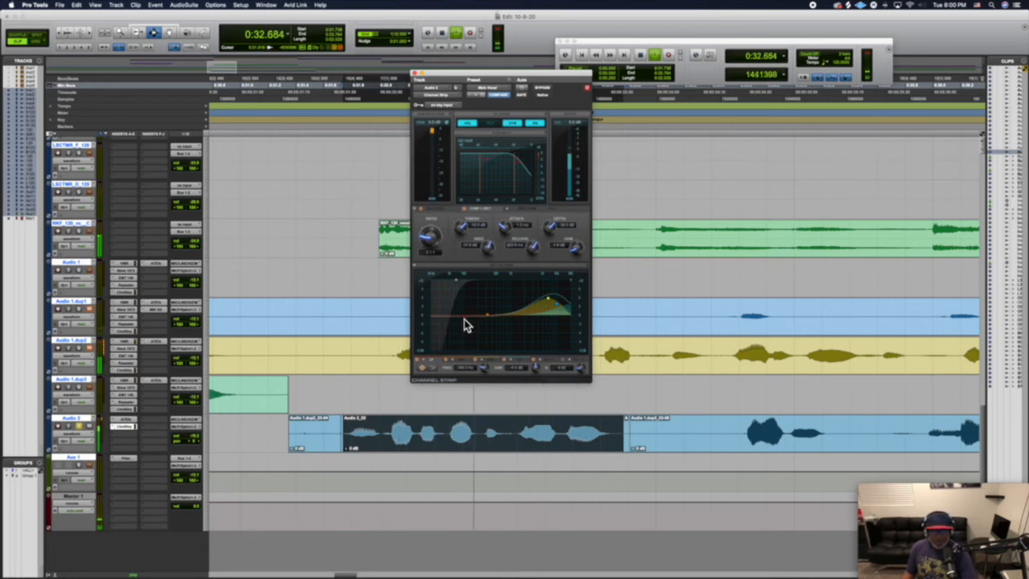
left_click(416, 74)
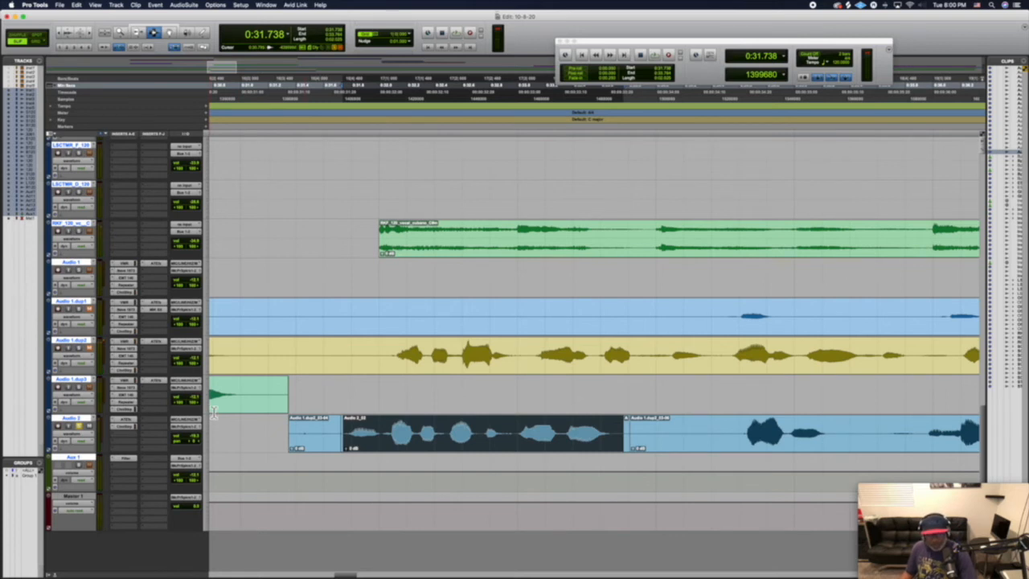
Insert the mono D-Verb reverb in Audio 2's third insert slot.
left_click(125, 440)
mouse_move(135, 438)
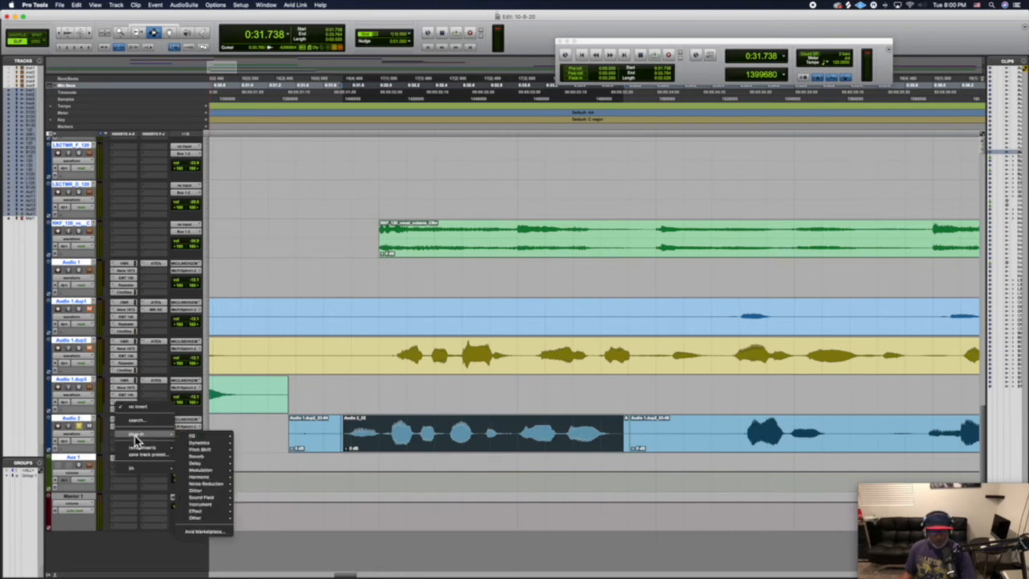
mouse_move(205, 458)
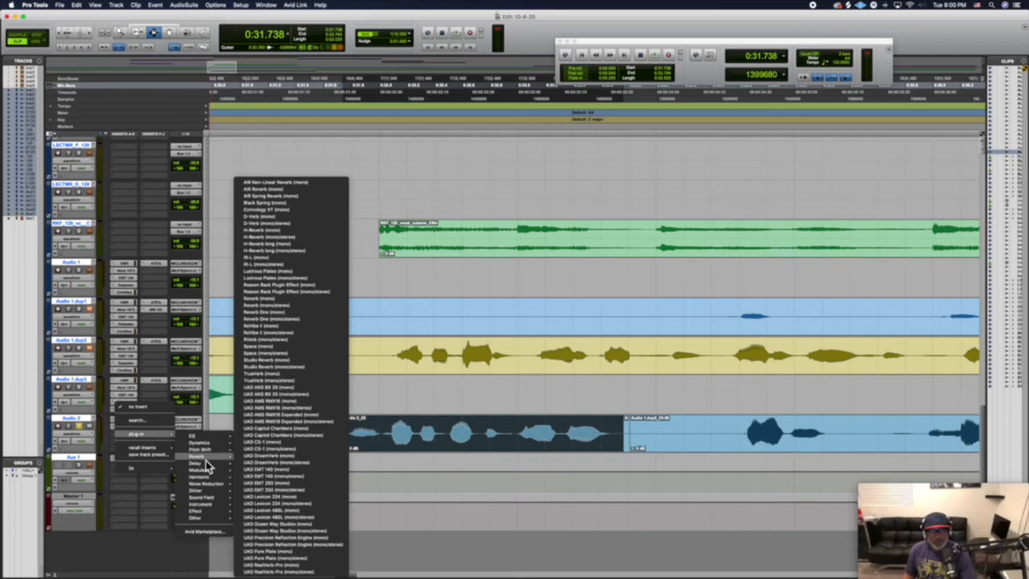
left_click(297, 221)
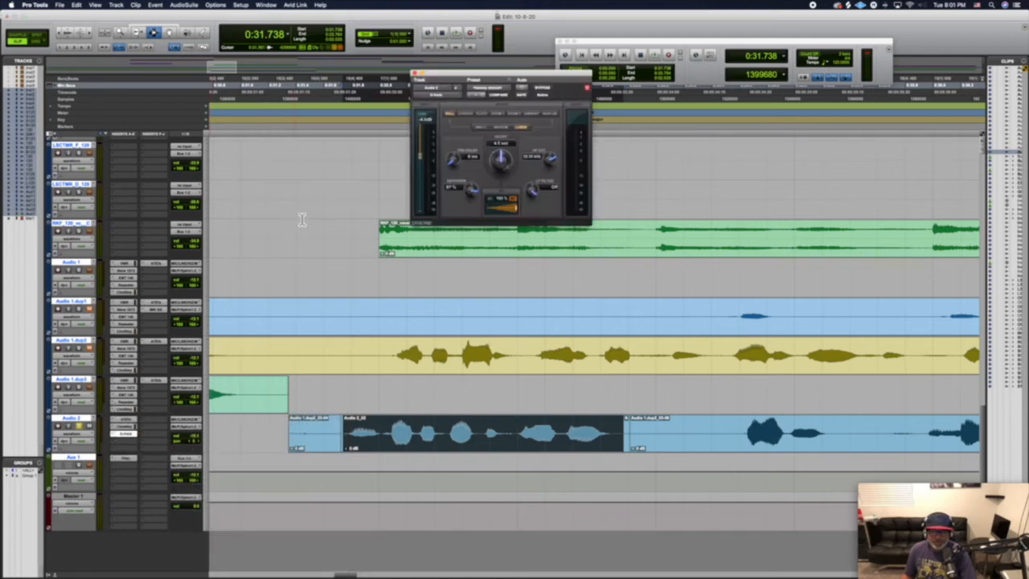
Replace the D-Verb in Audio 2's third insert slot with the mono AIR Reverb and play the phrase through it.
left_click(426, 95)
mouse_move(438, 96)
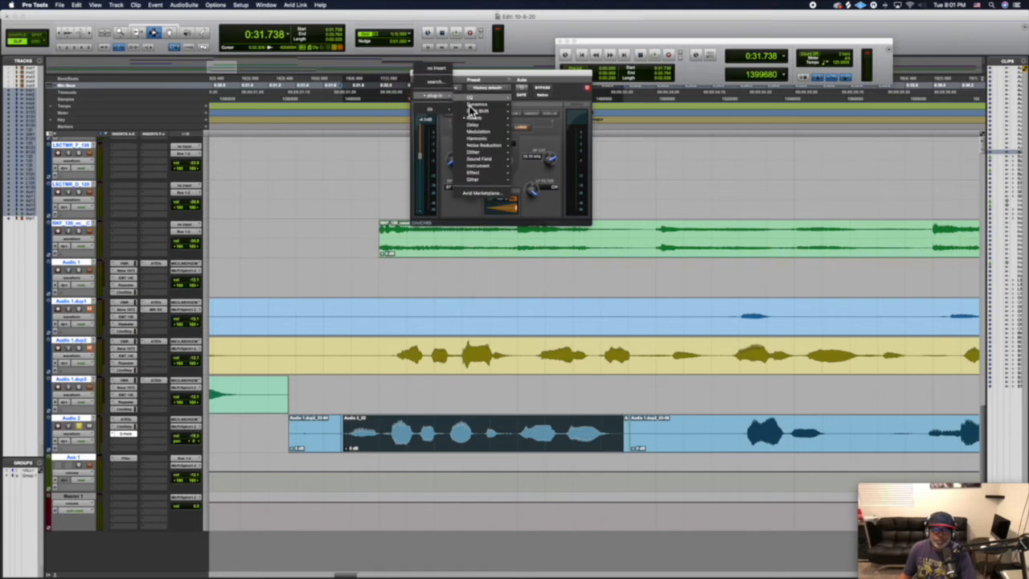
mouse_move(469, 119)
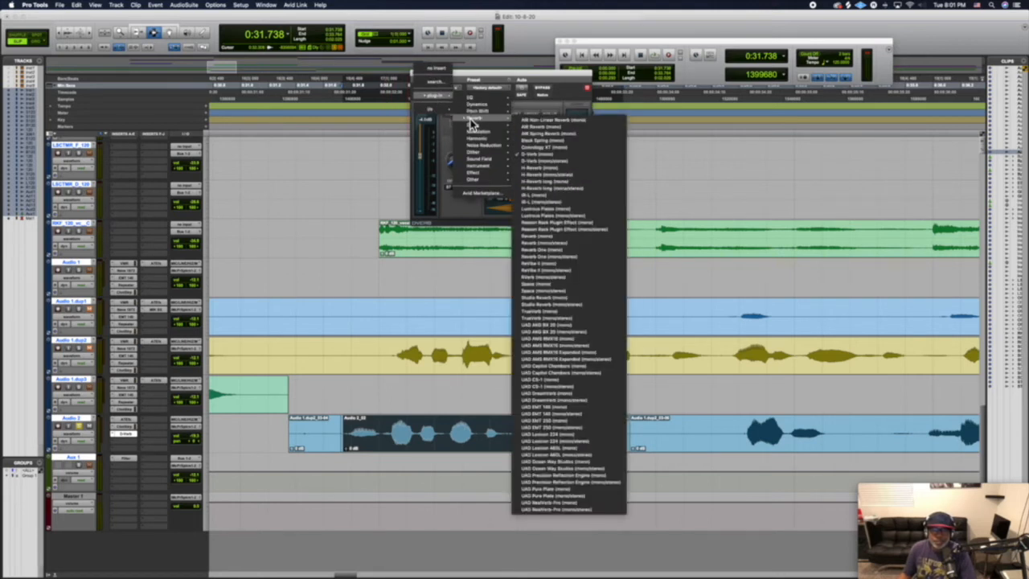
left_click(527, 127)
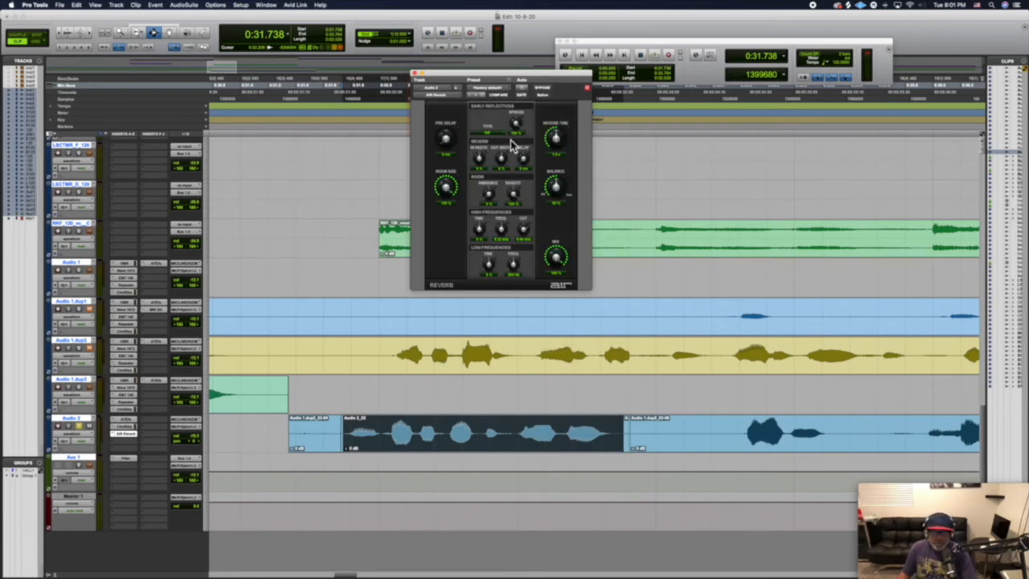
key("space")
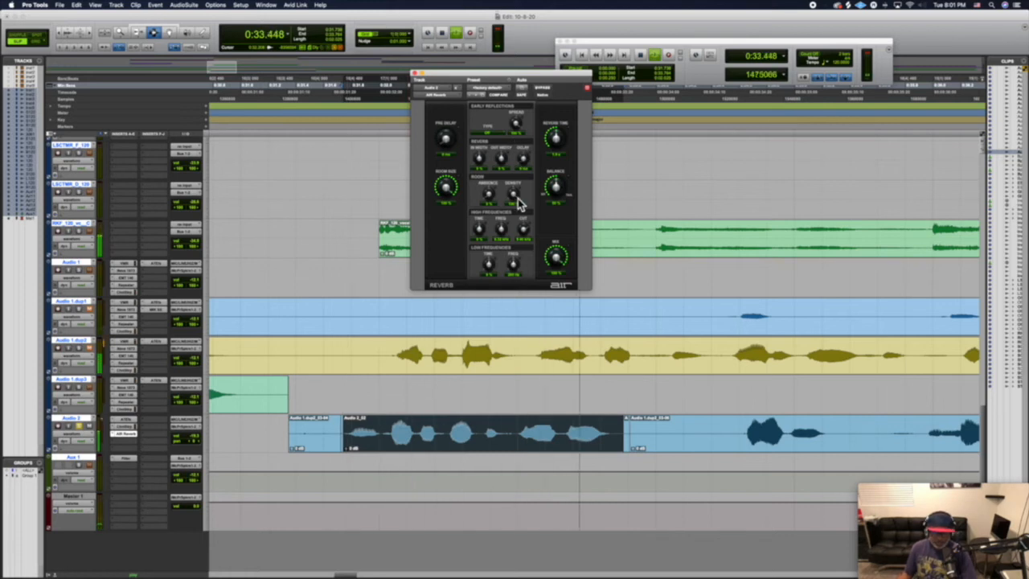
key("space")
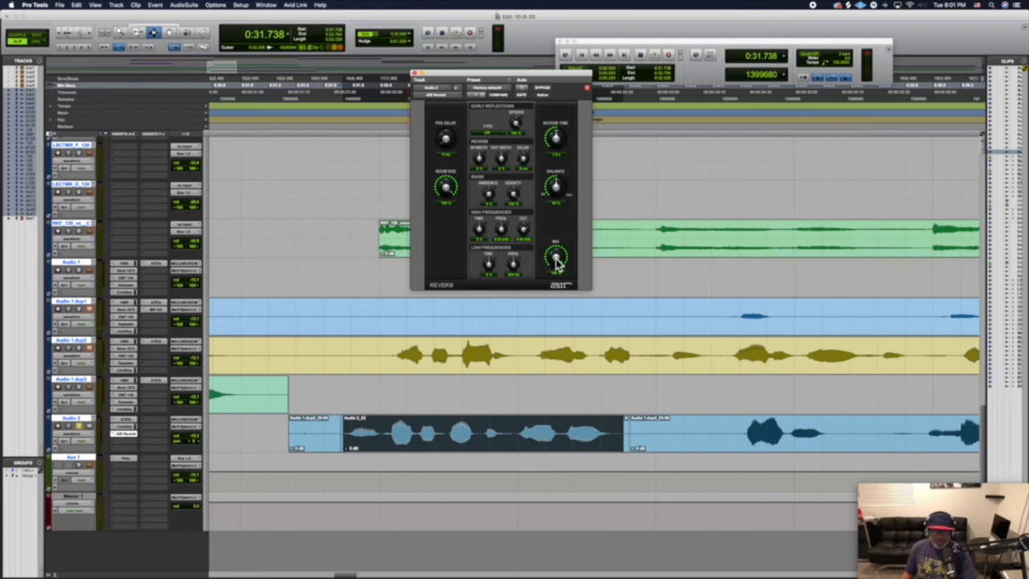
Try low AIR Reverb mix settings during playback, then restore the mix to 100% and replay the phrase without solo.
key("space")
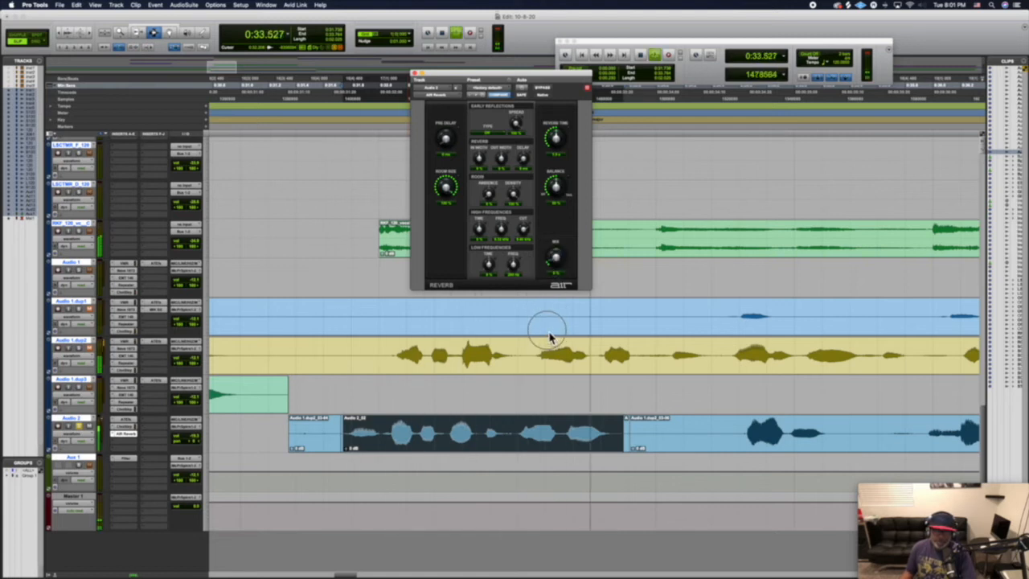
left_click_drag(550, 333, 548, 332)
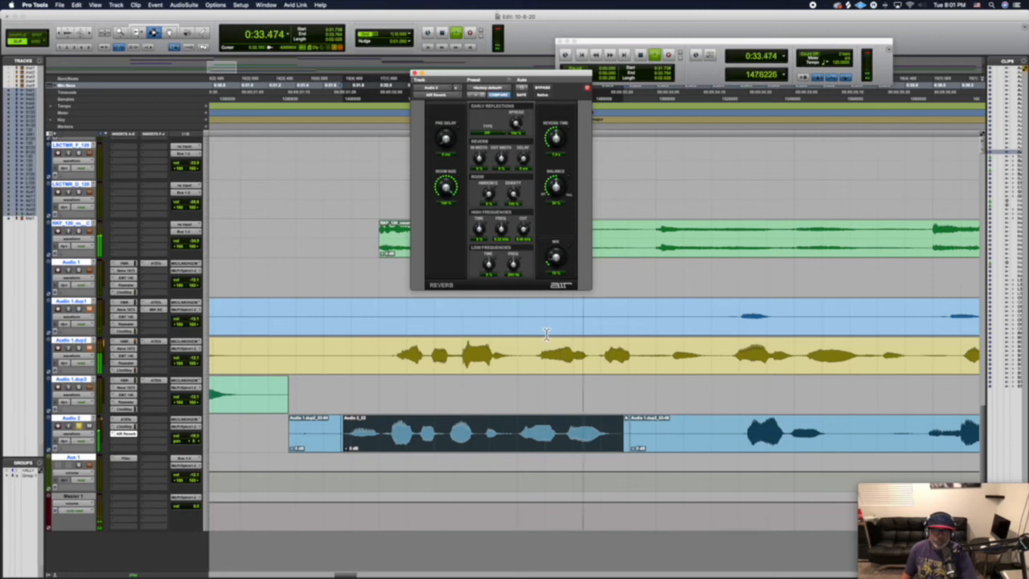
key("space")
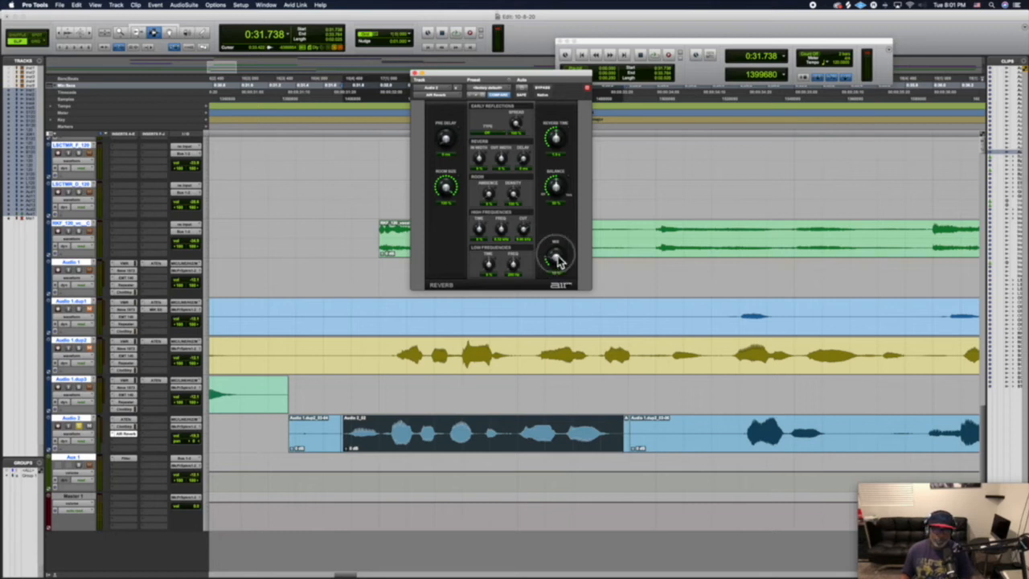
key("space")
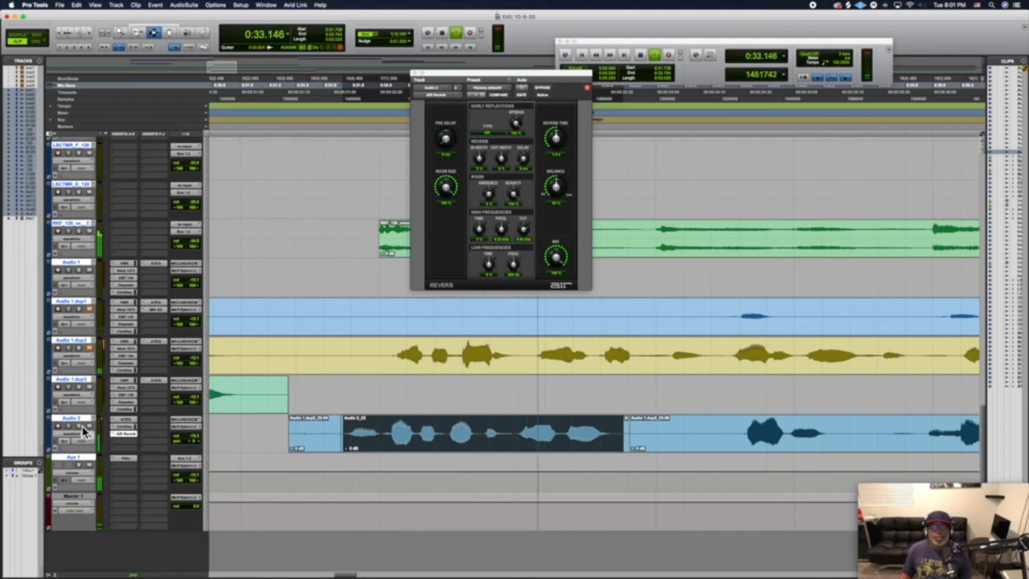
key("space")
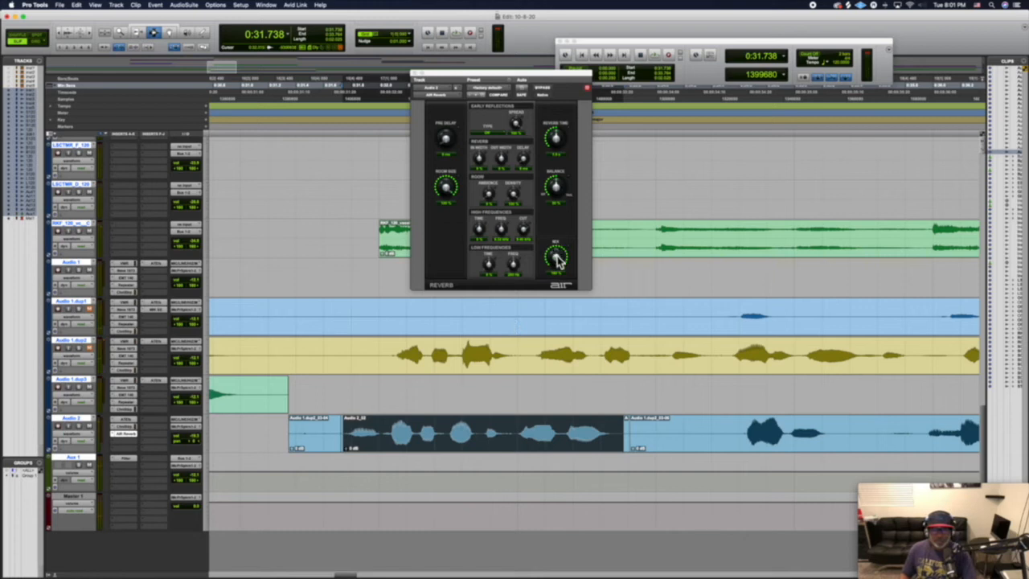
Load the 01 Basic Small preset in the AIR Reverb and play the phrase several times through it.
left_click(496, 95)
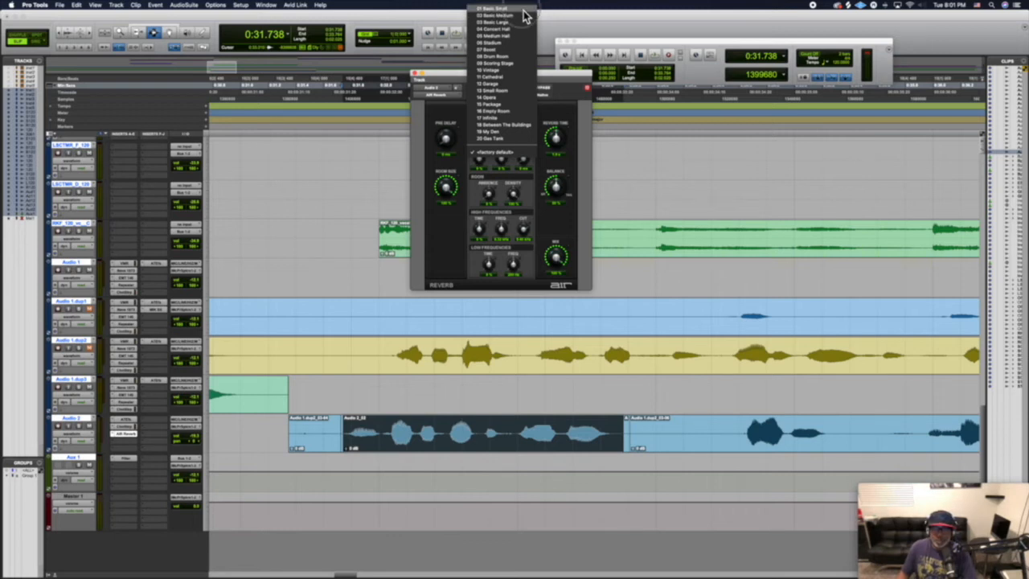
left_click(524, 12)
key("space")
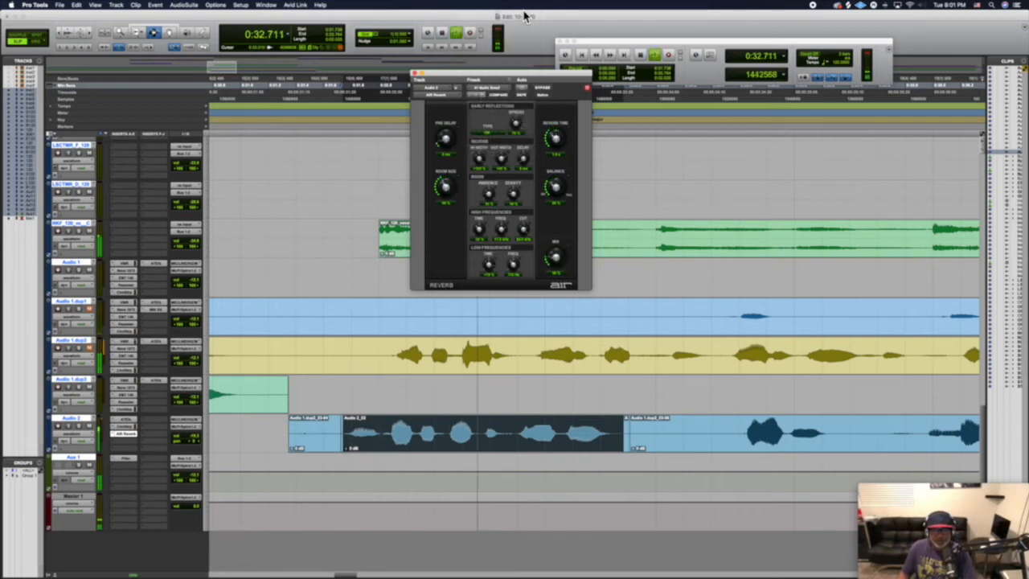
key("space")
key("space")
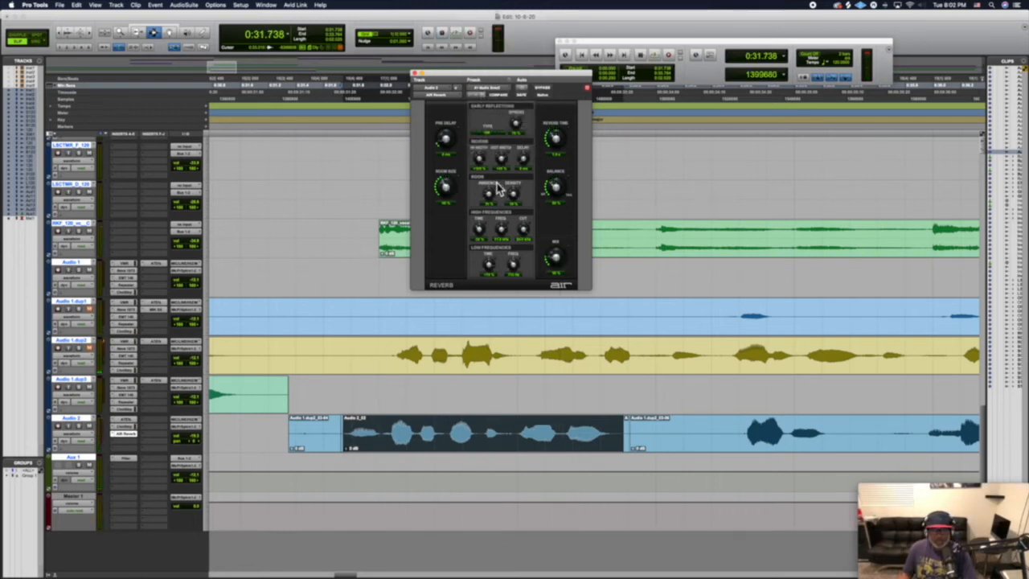
key("space")
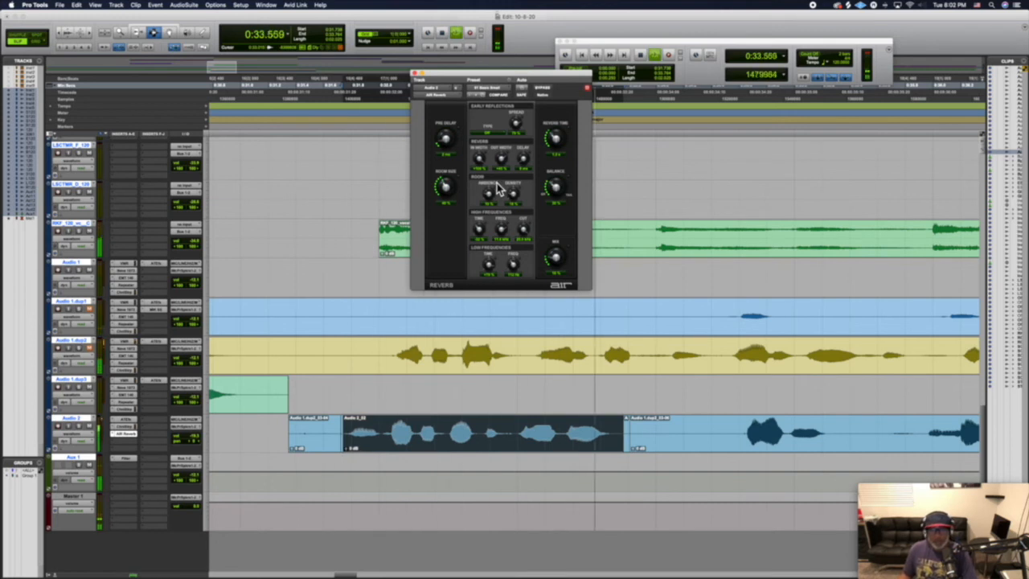
key("space")
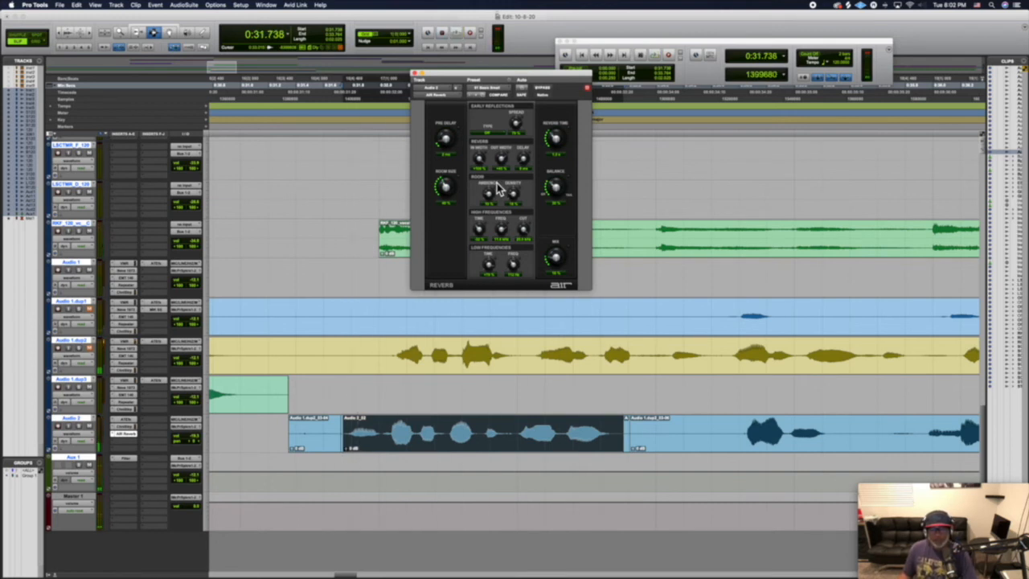
Insert the mono Delay plug-in in Audio 2's fourth insert slot.
left_click(132, 445)
mouse_move(137, 441)
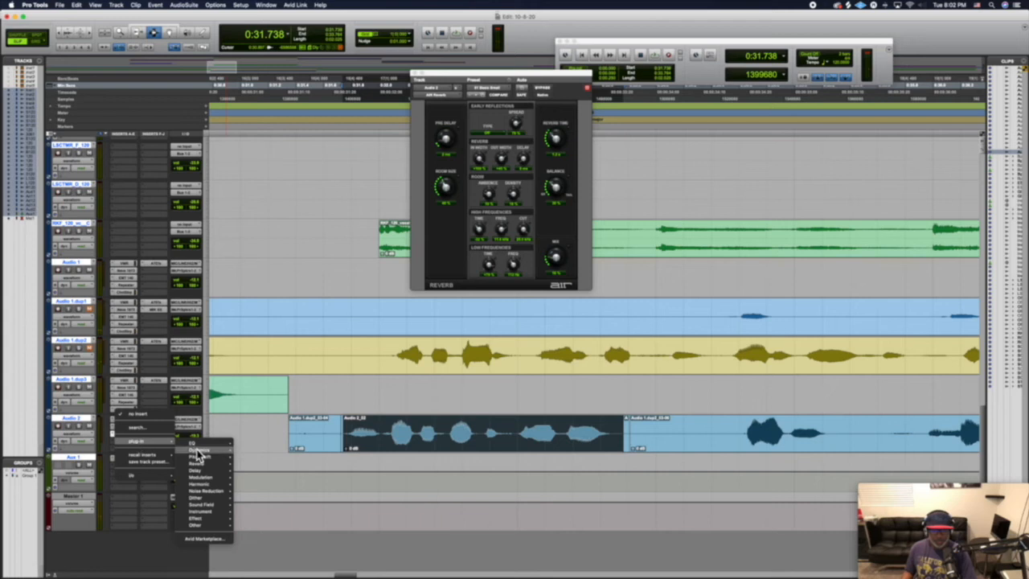
mouse_move(208, 467)
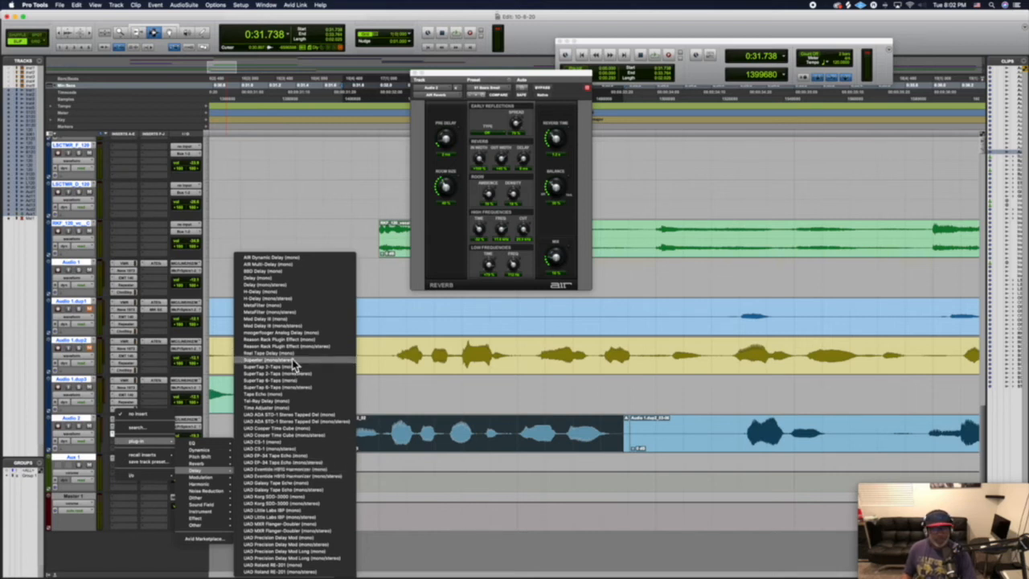
left_click(299, 281)
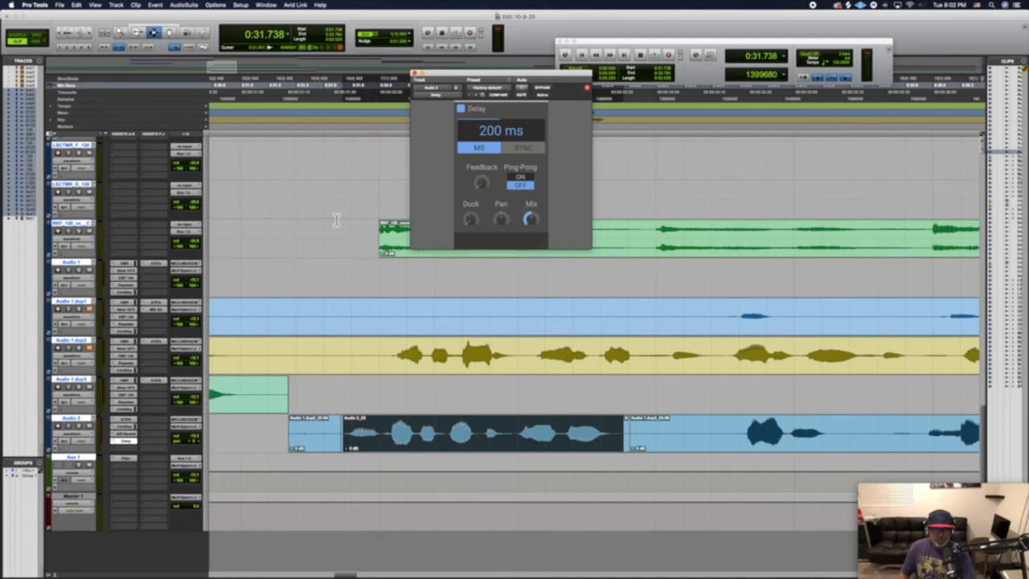
Replace the Delay in Audio 2's fourth insert slot with the mono AIR Multi-Delay and play the phrase through it.
left_click(112, 443)
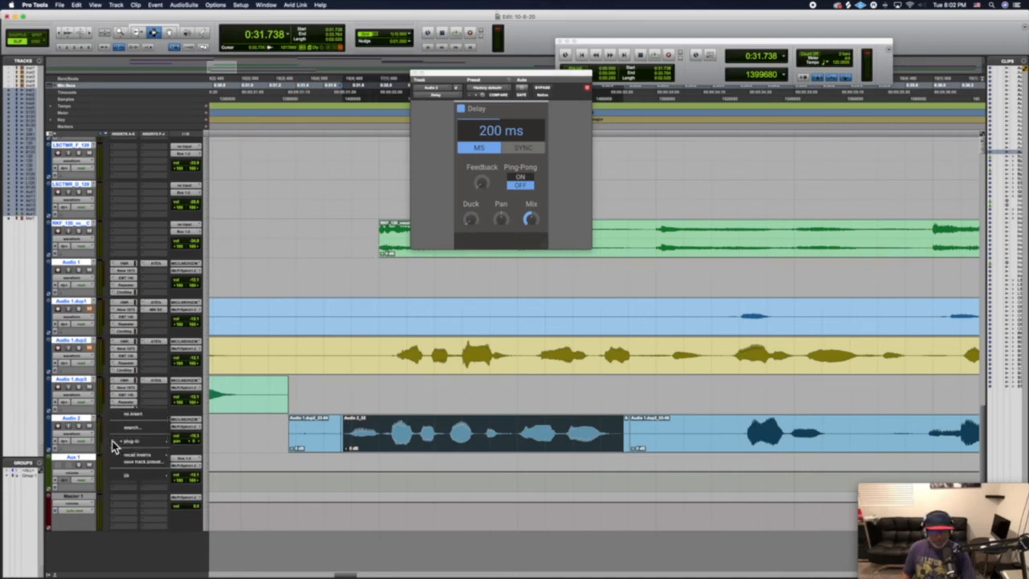
mouse_move(145, 443)
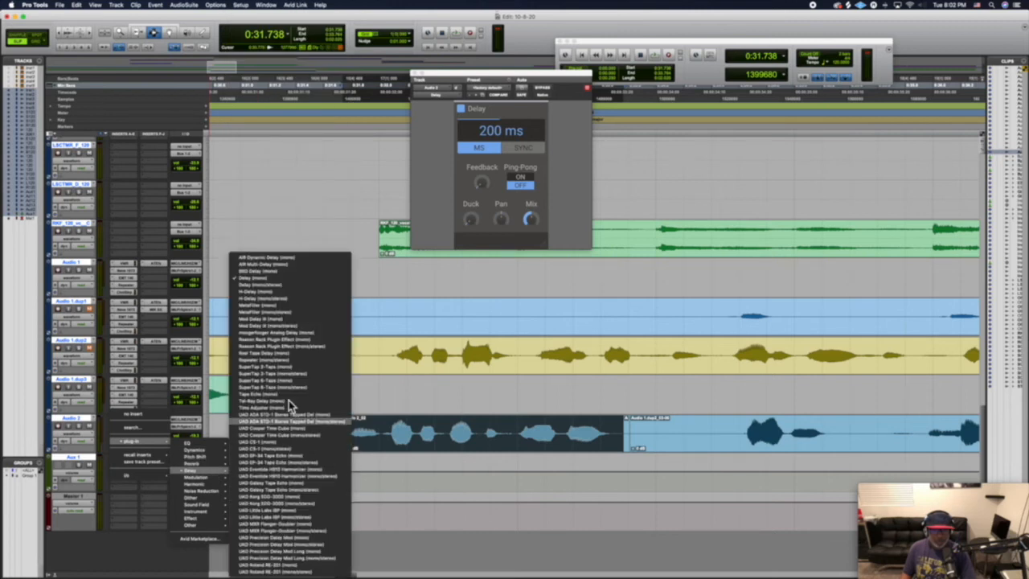
left_click(286, 267)
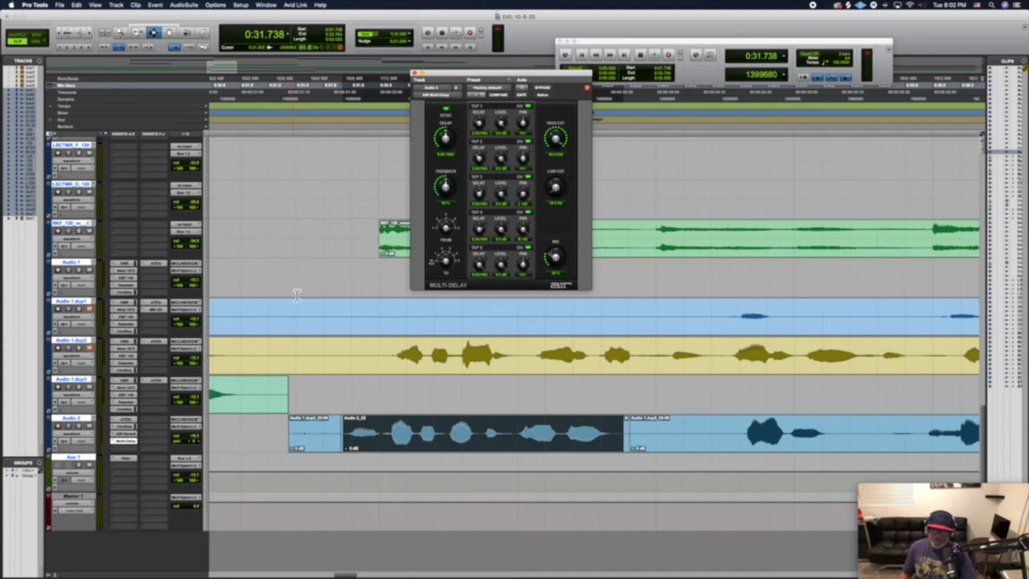
key("space")
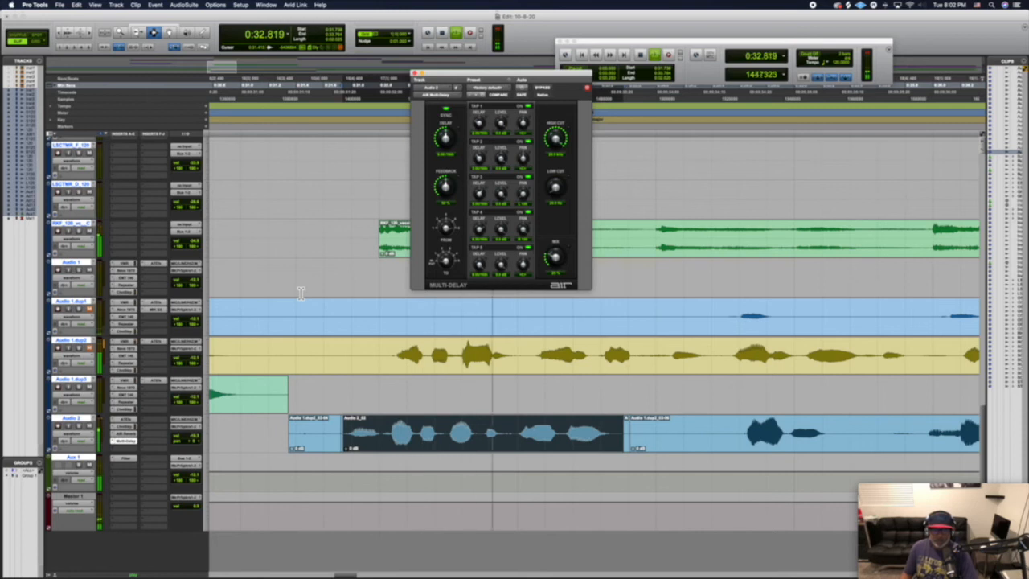
key("space")
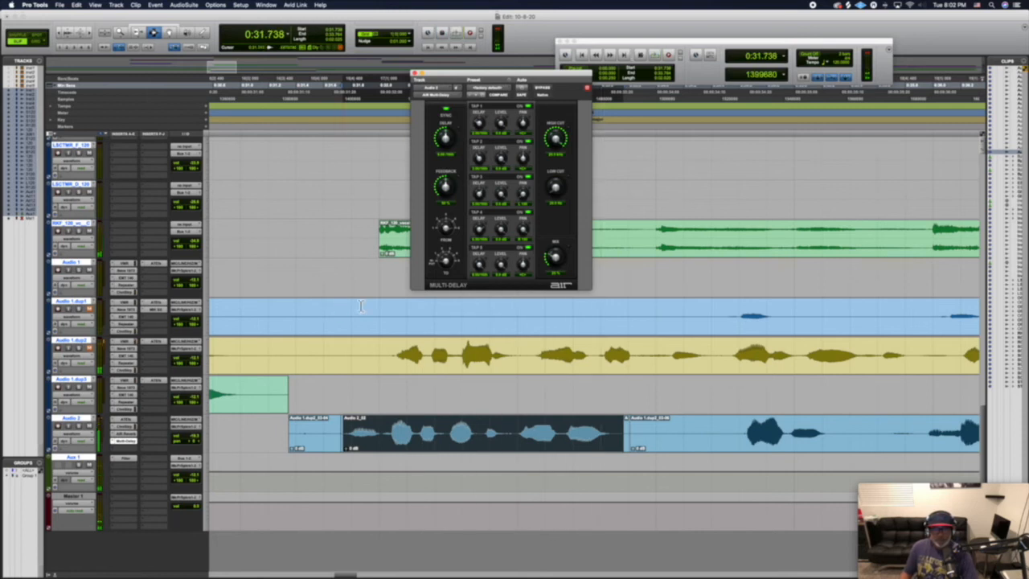
Load the 05 Sixteenth Delay preset in the AIR Multi-Delay and play the Audio 2 phrase through it.
left_click(493, 89)
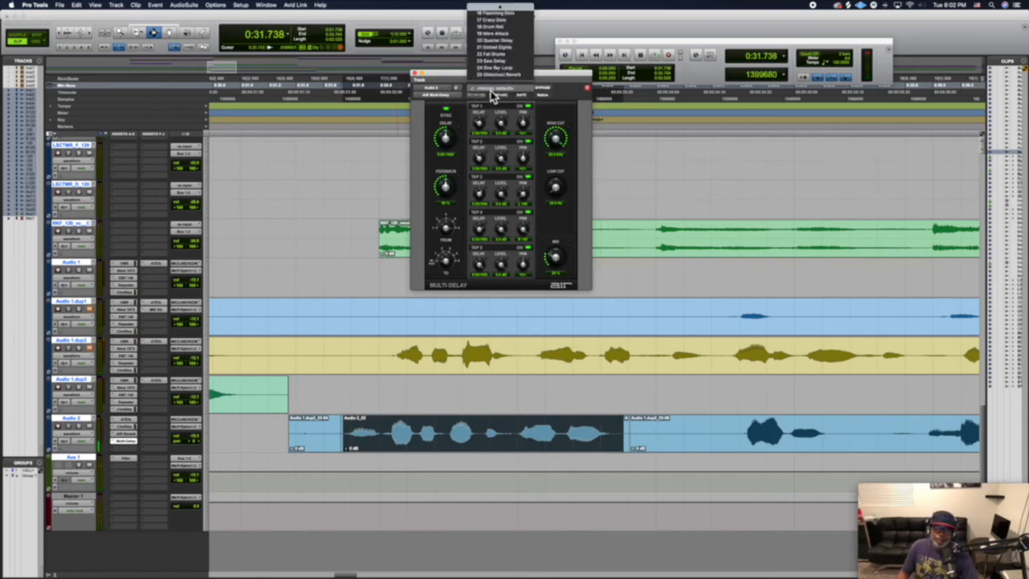
mouse_move(511, 7)
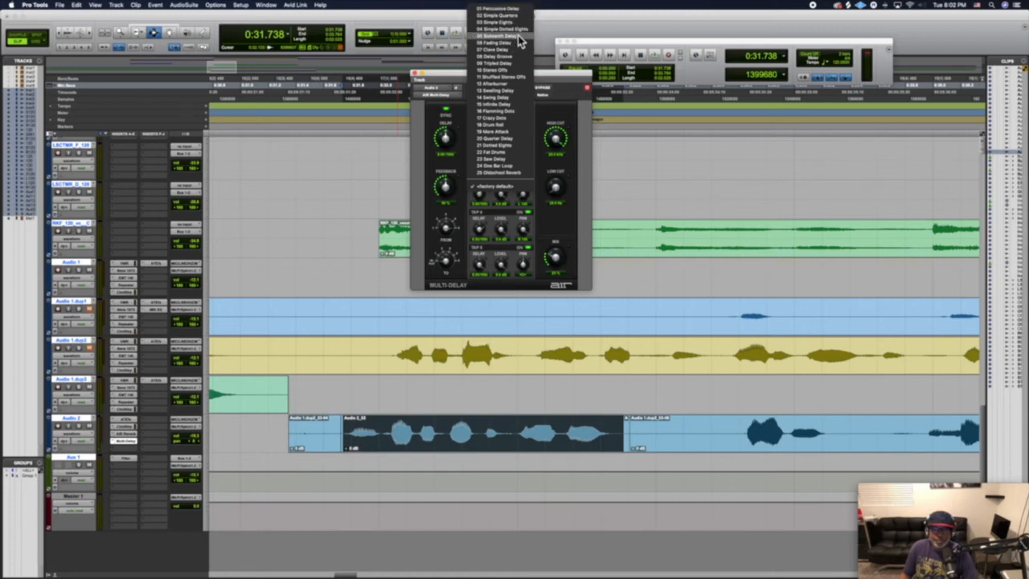
left_click(518, 38)
key("space")
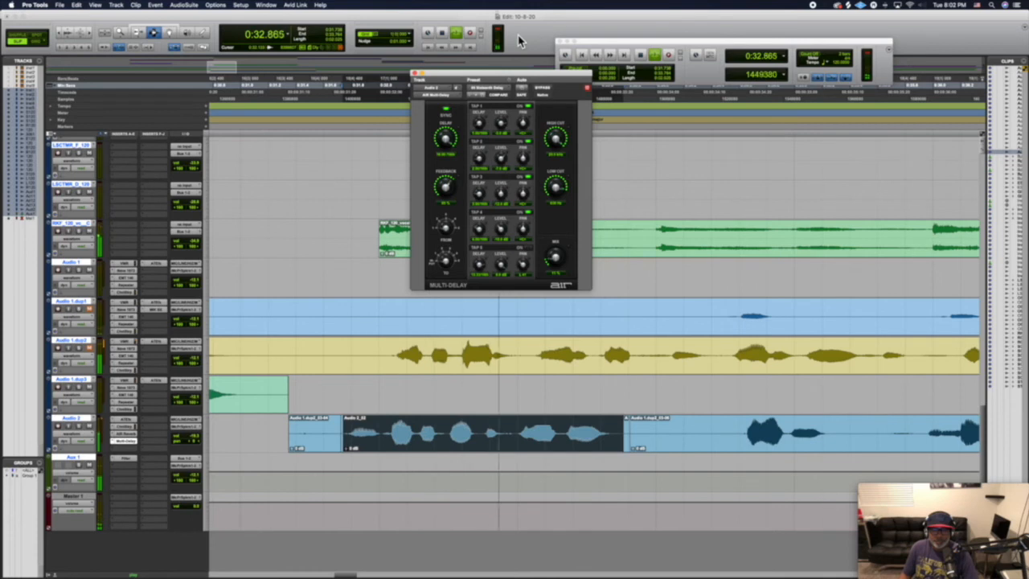
key("space")
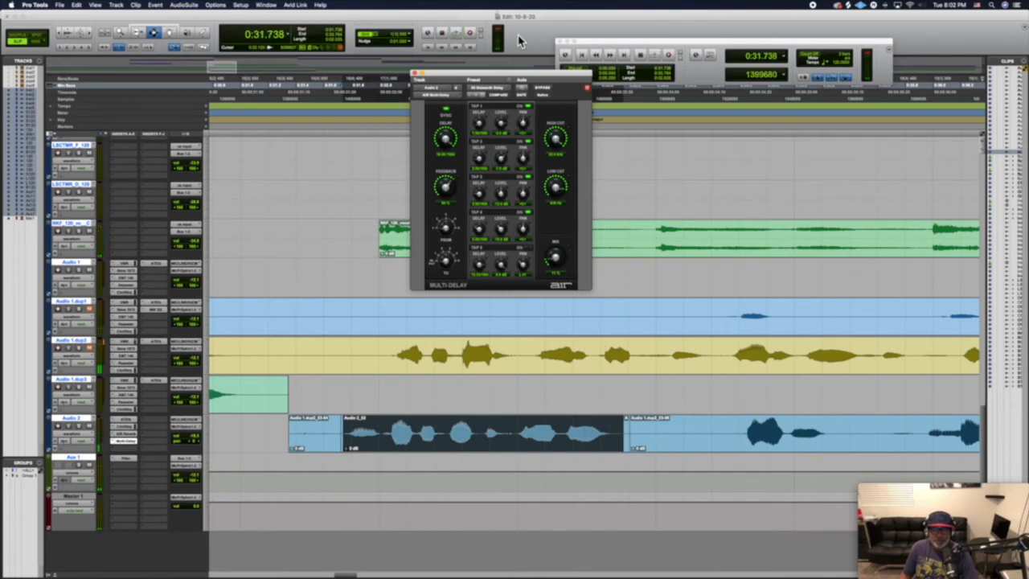
Load the 06 Fading Delay preset in the AIR Multi-Delay and play the Audio 2 phrase through it.
left_click(501, 89)
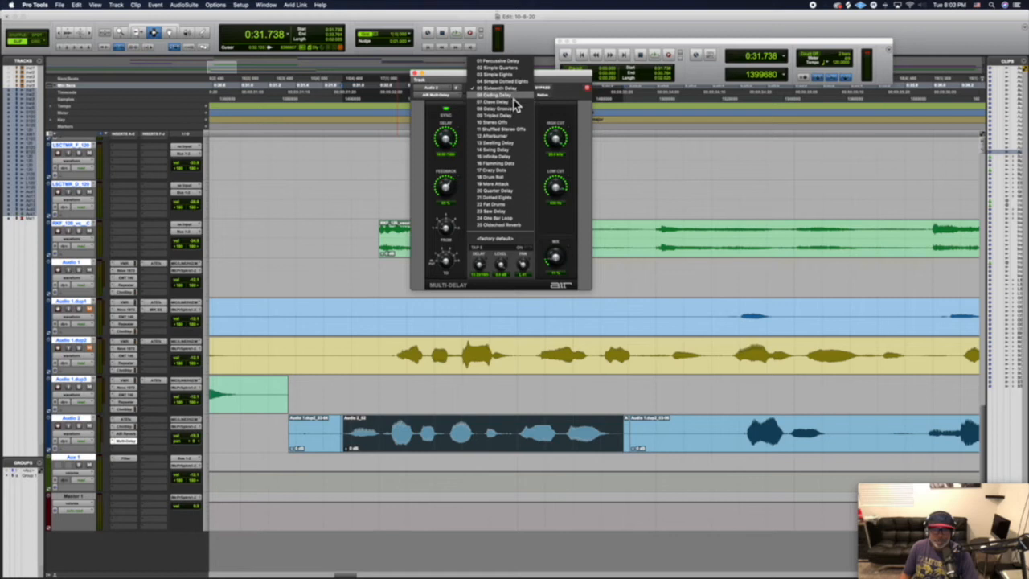
left_click(515, 103)
key("space")
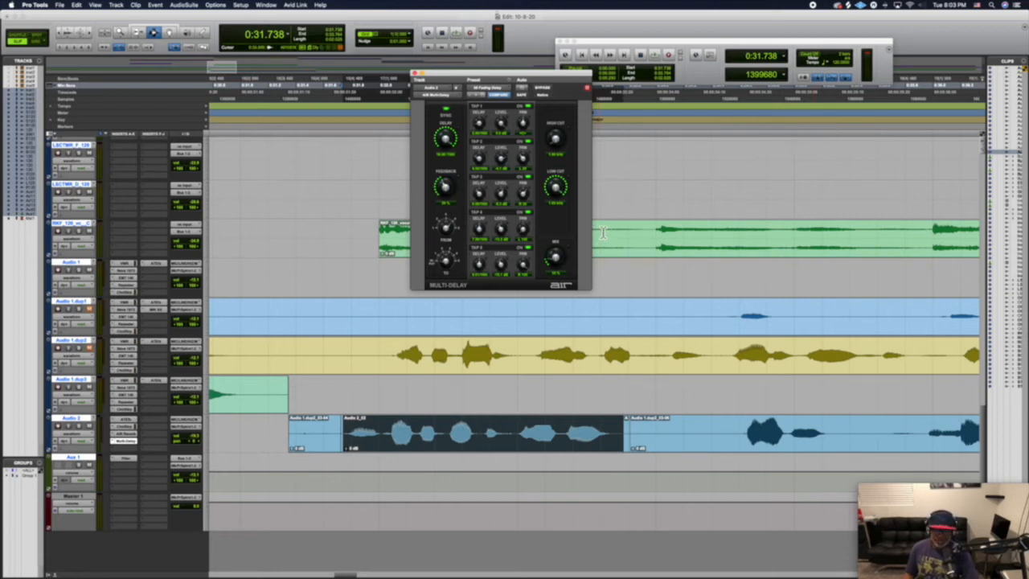
key("space")
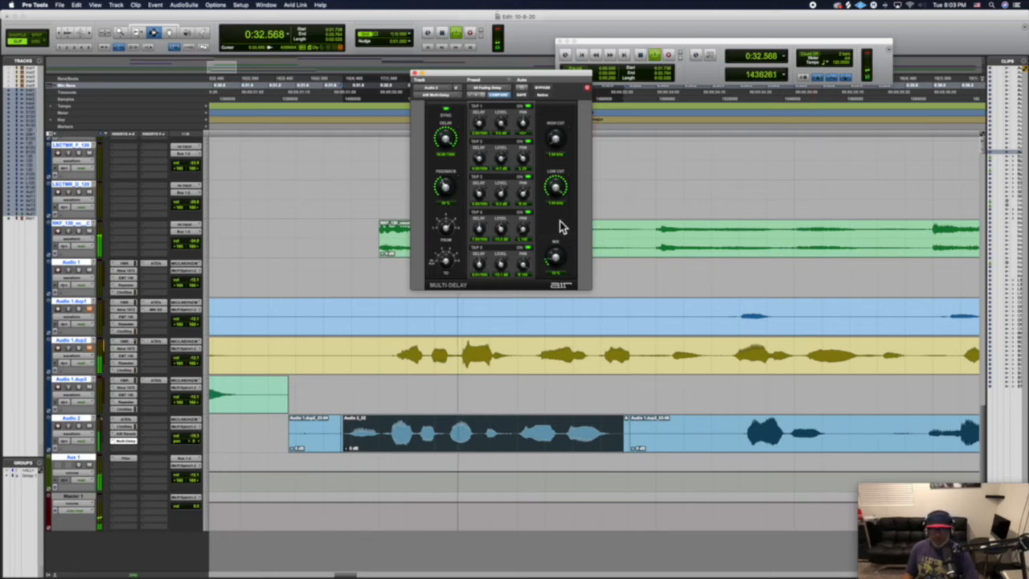
key("space")
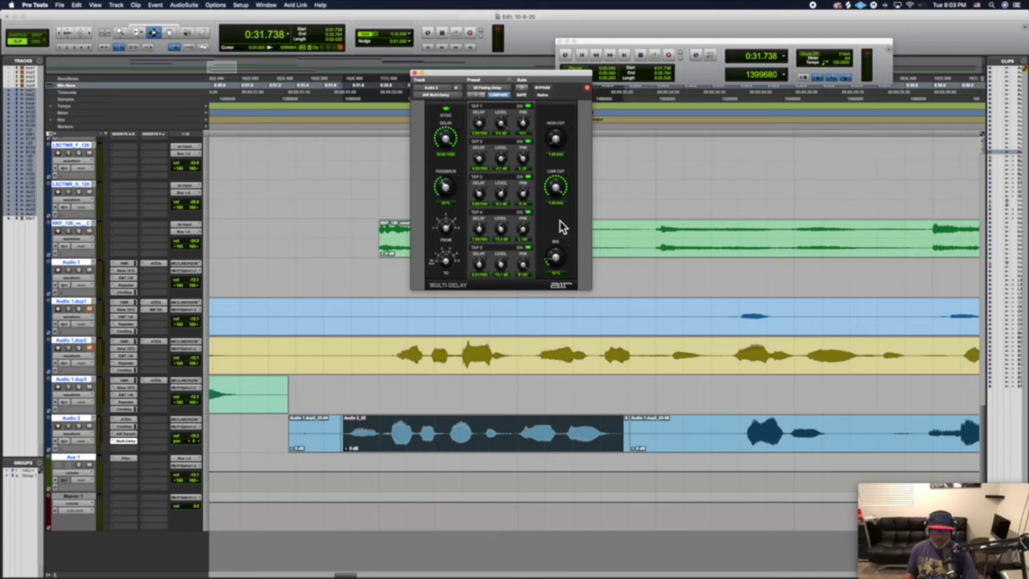
Lower the Multi-Delay's mix while the phrase plays, then close the plug-in window.
key("space")
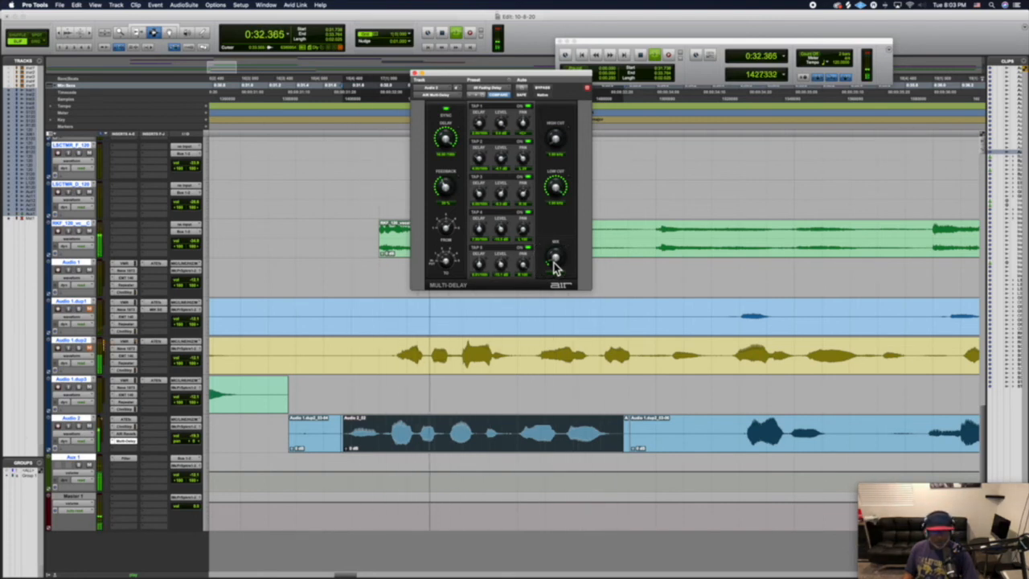
key("space")
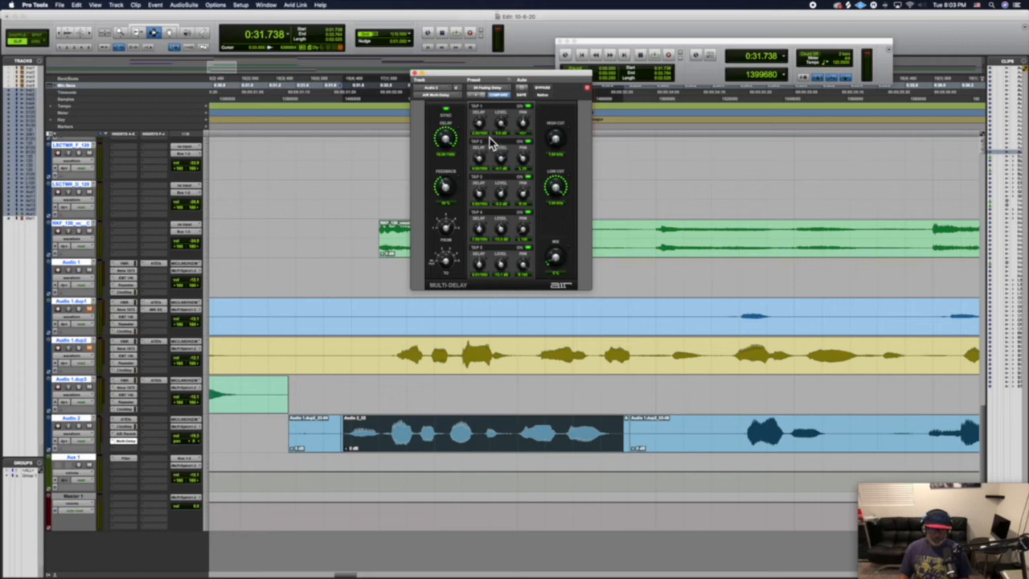
left_click(415, 75)
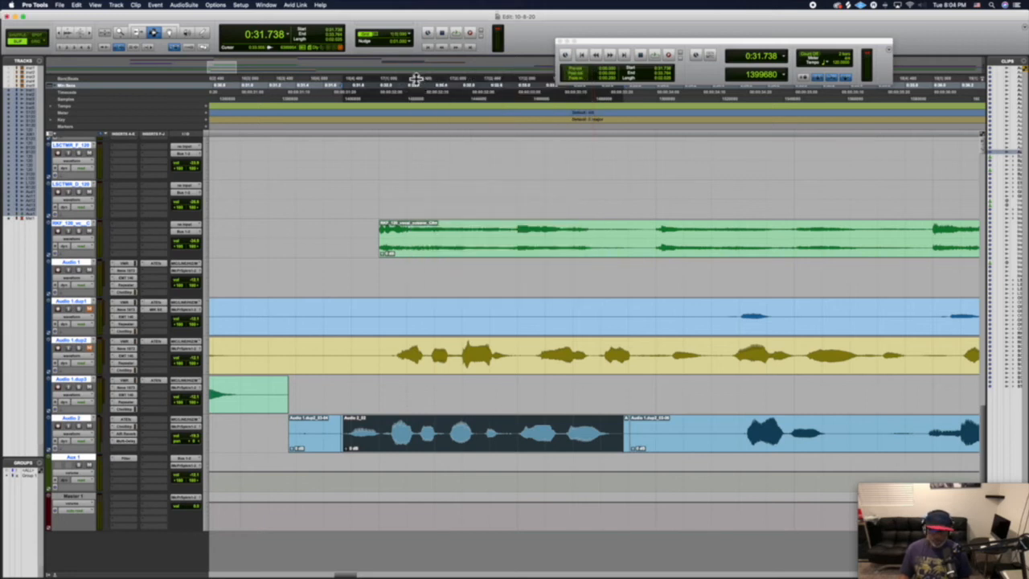
Play the song from the beginning of the Audio 2_02 clip to hear the processed vocal in the mix.
left_click(351, 95)
key("space")
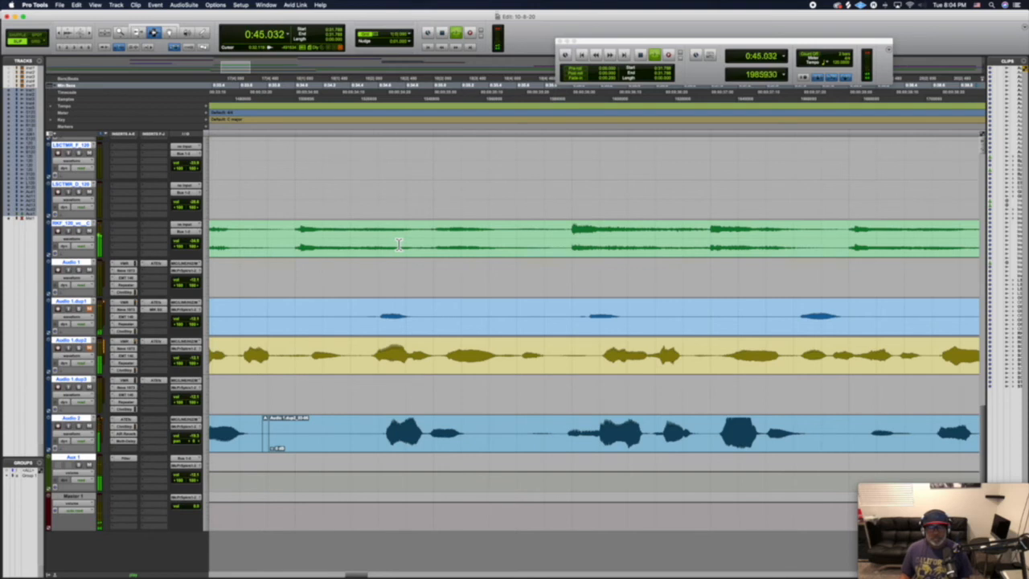
key("space")
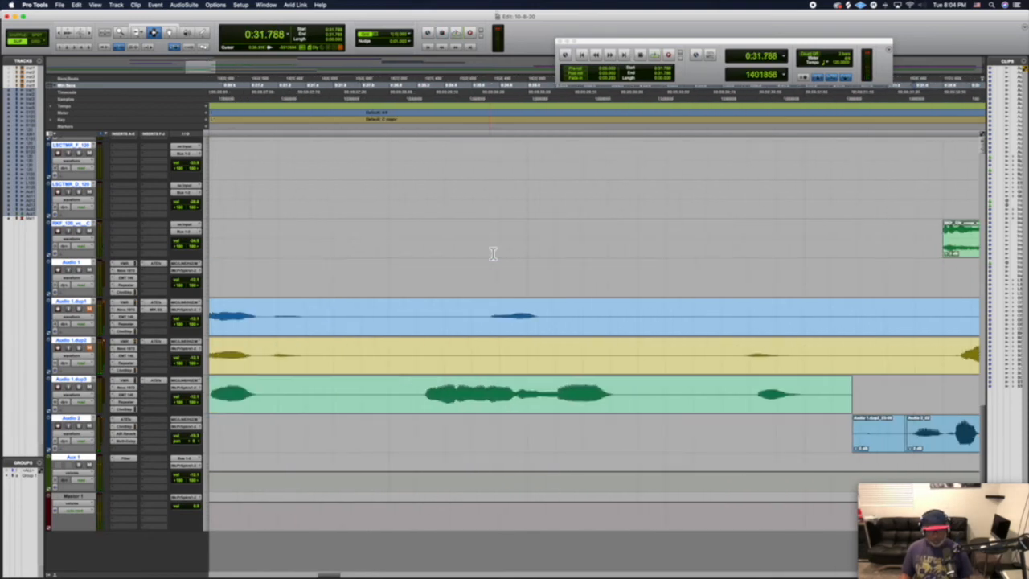
Open the AIR Reverb on Audio 2, adjust its mix while the song plays, and close the plug-in window.
scroll(492, 254, "right", 10)
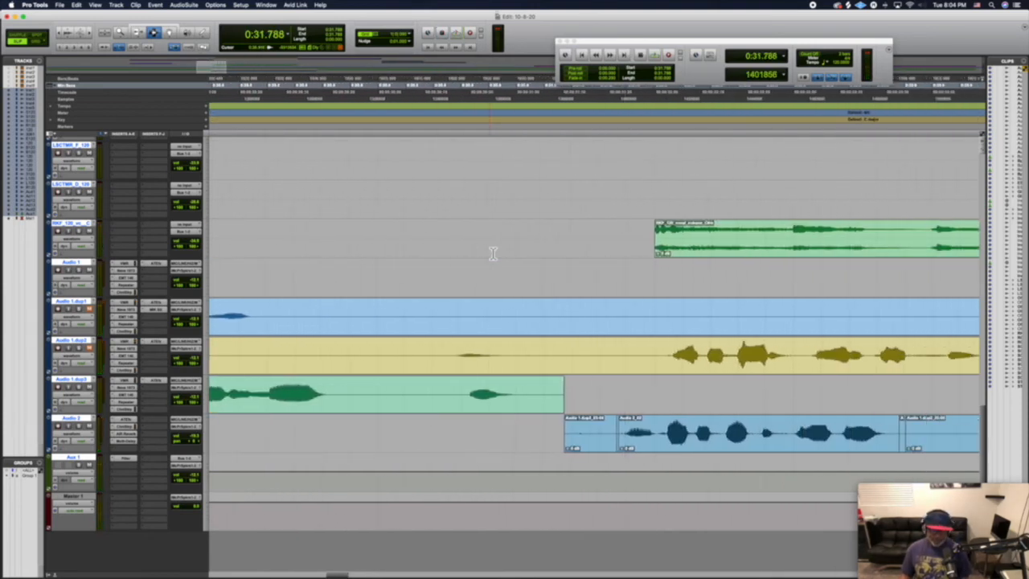
scroll(493, 254, "right", 6)
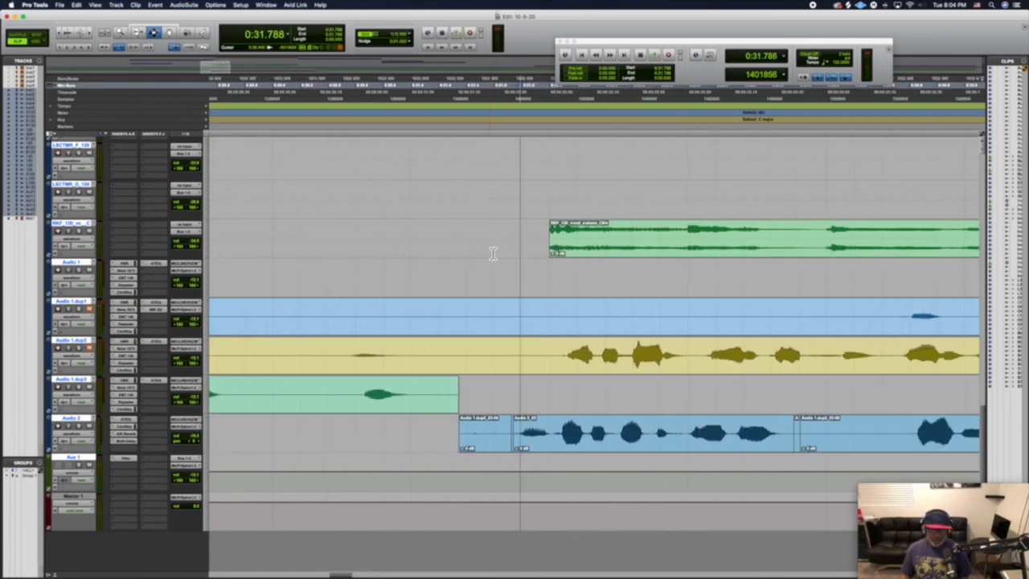
left_click(126, 440)
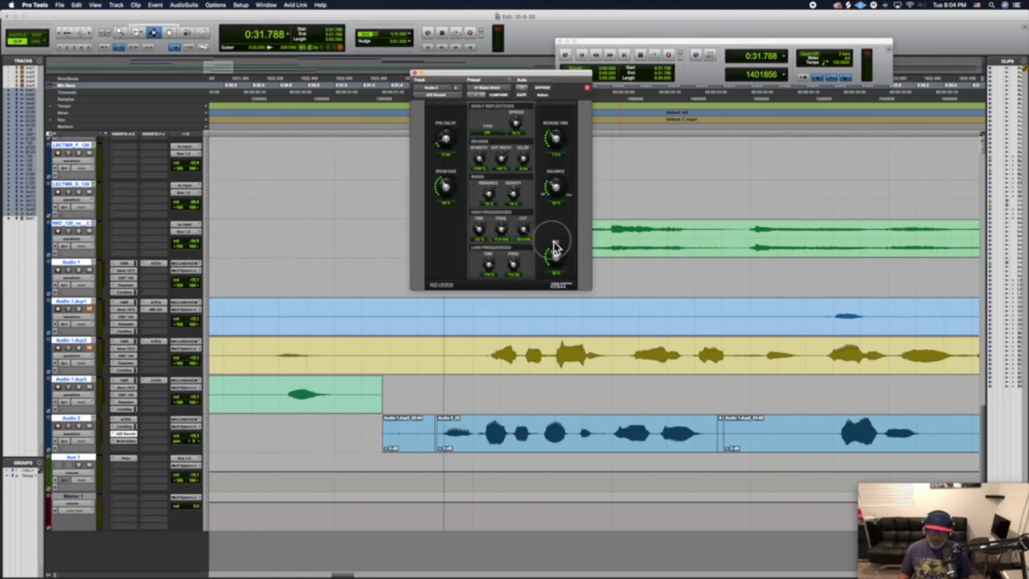
key("space")
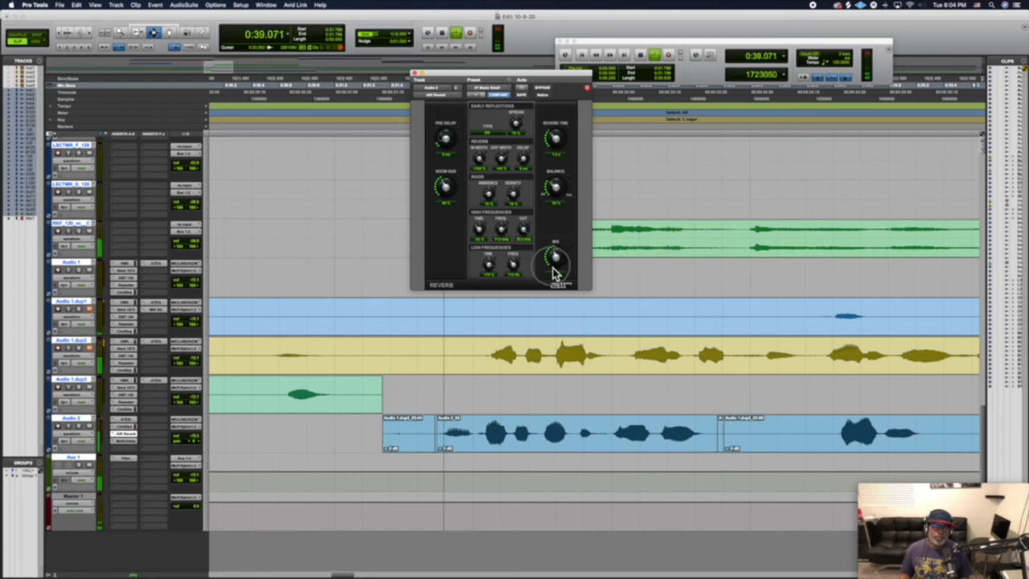
key("space")
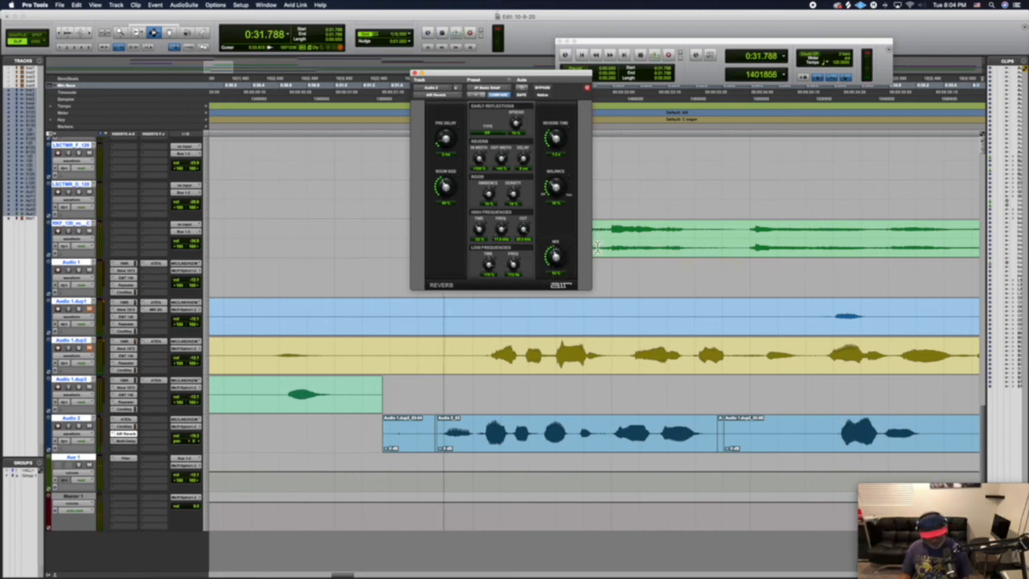
scroll(597, 248, "right", 2)
left_click(416, 73)
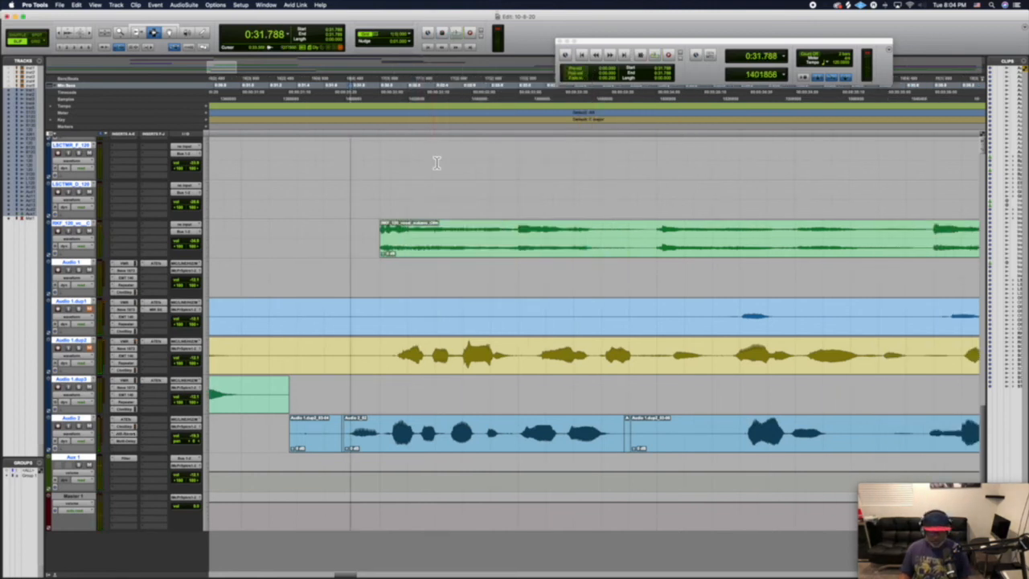
Replay from the beginning of the Audio 2_02 clip and solo the Audio 2 track.
scroll(436, 163, "right", 2)
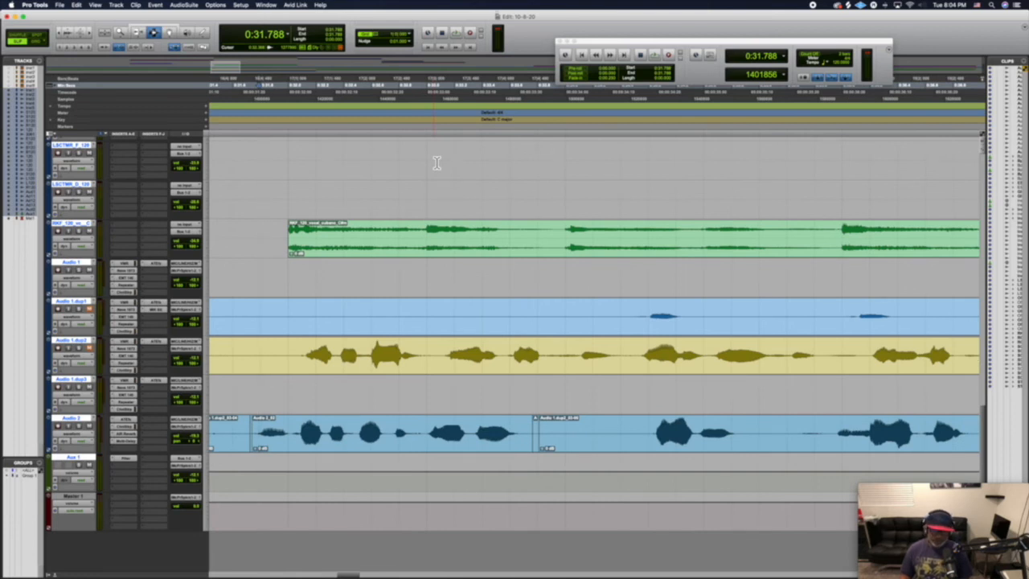
scroll(437, 163, "left", 2)
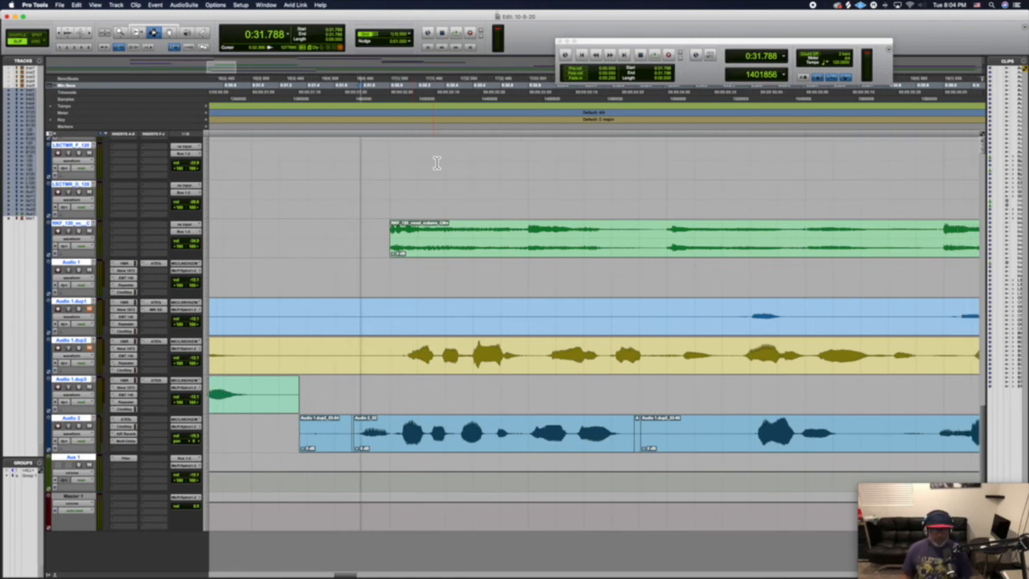
left_click(349, 94)
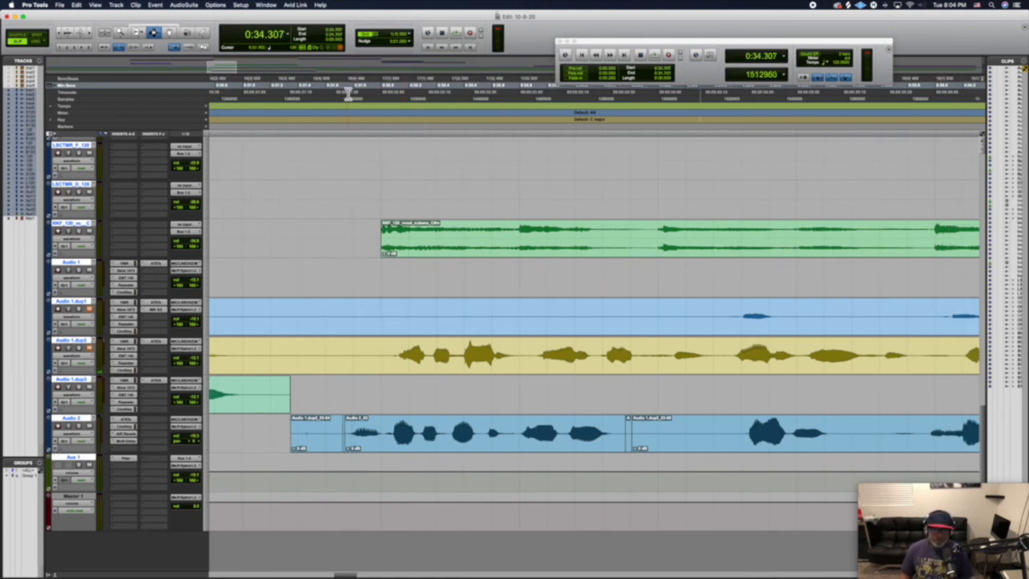
key("space")
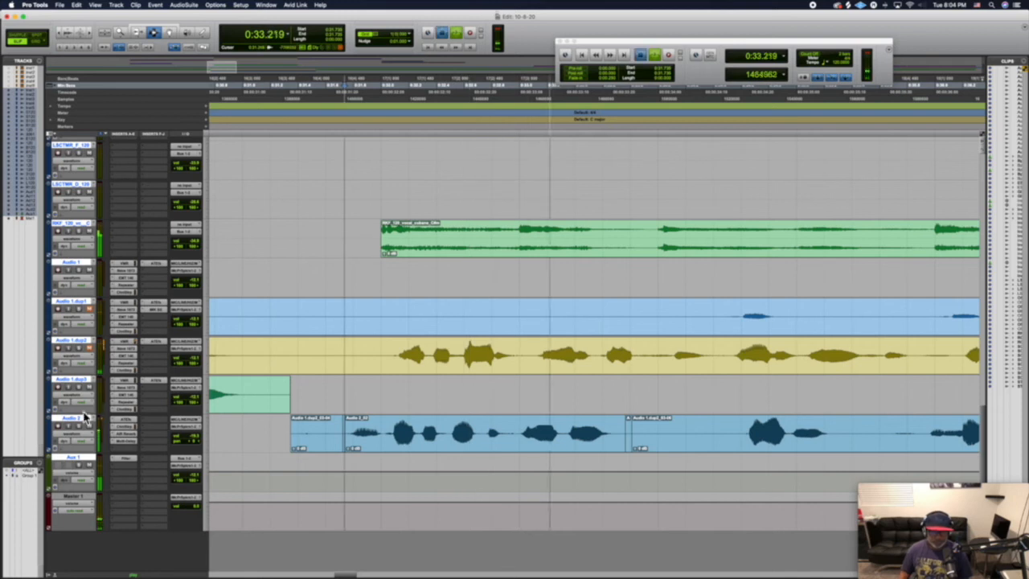
key("space")
key("space")
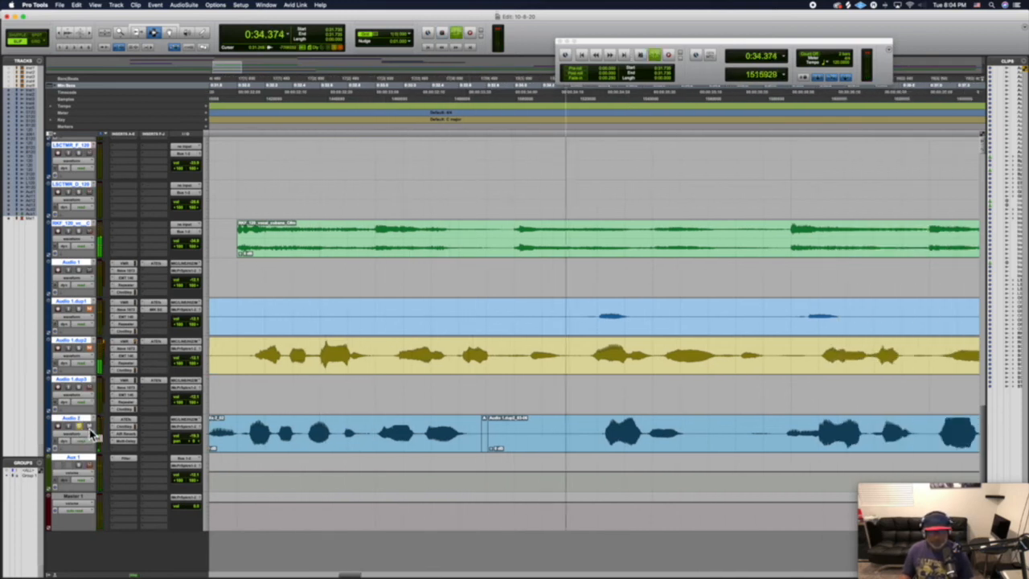
key("space")
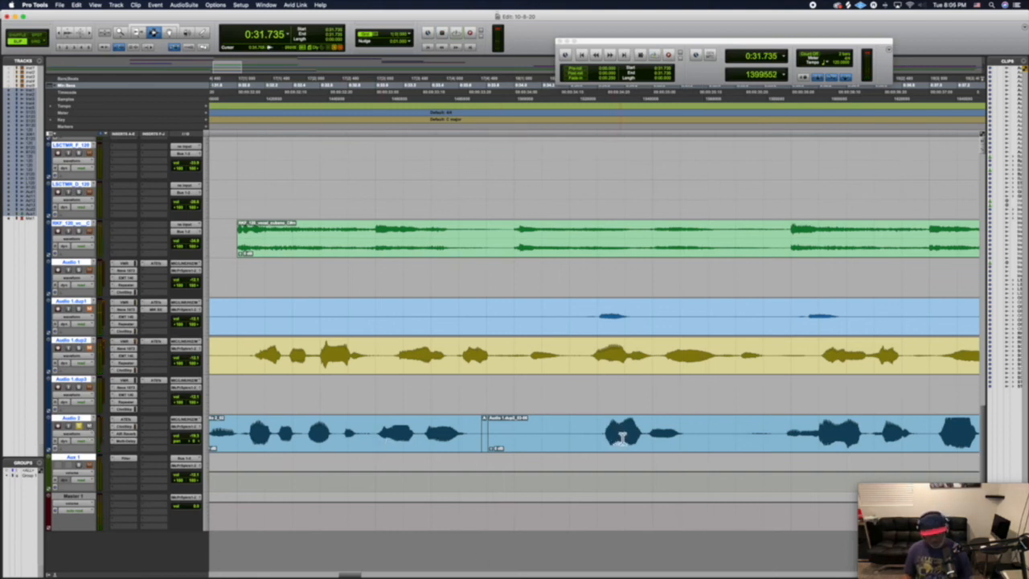
Play the soloed Audio 2 vocal twice from the gap in the middle of the Audio 2_02 clip.
left_click(368, 435)
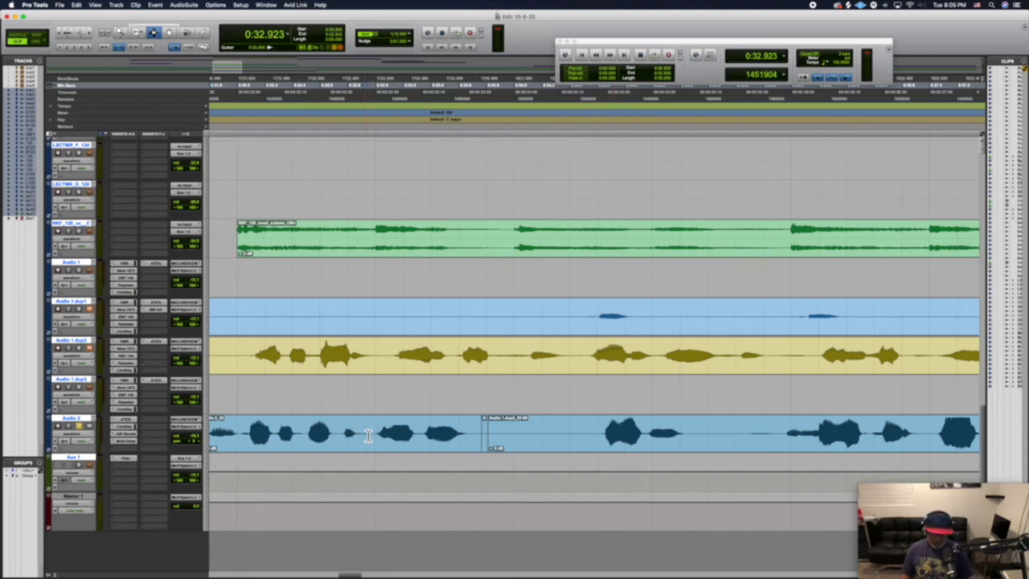
key("space")
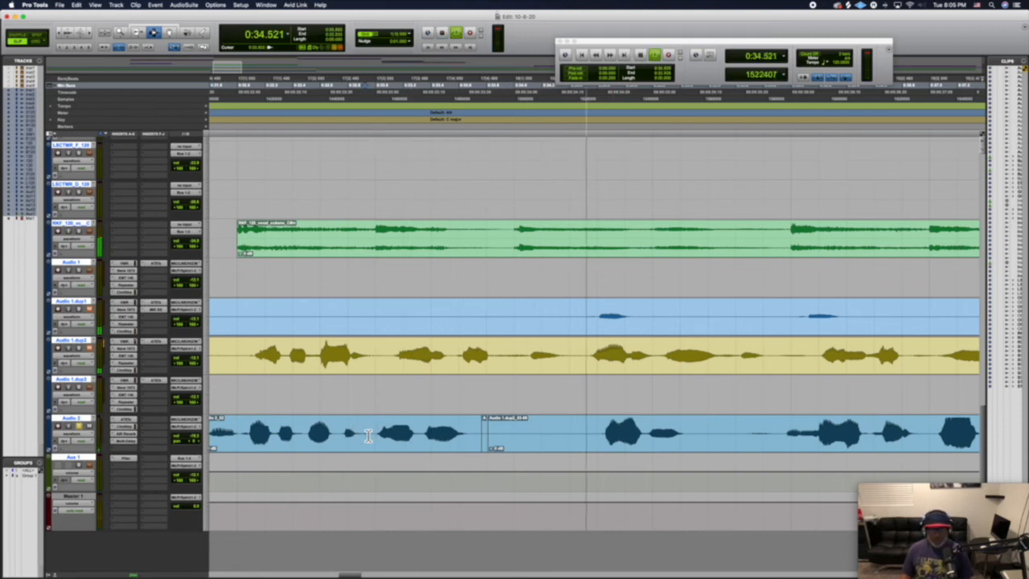
key("space")
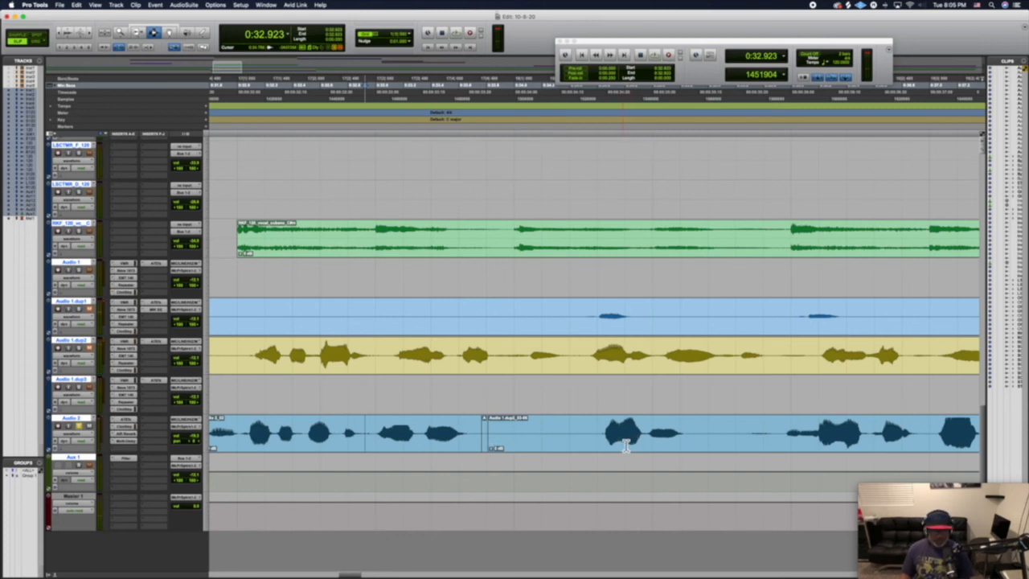
key("space")
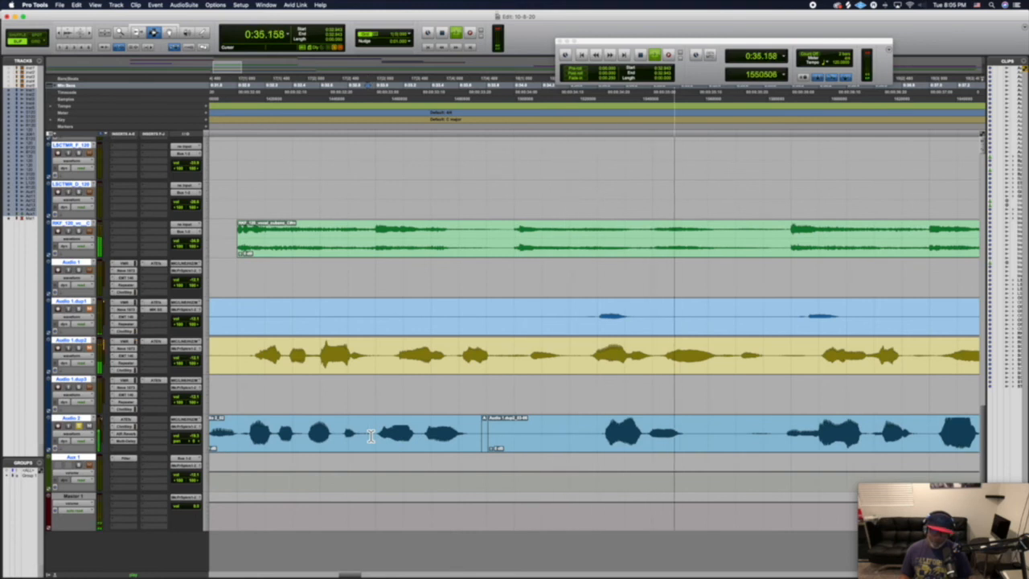
key("space")
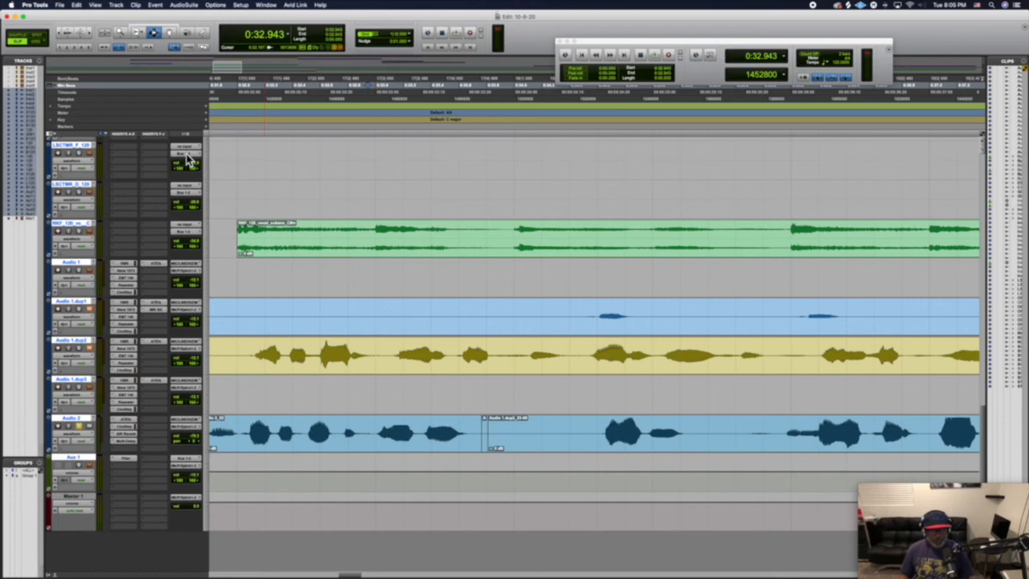
Switch the edit mode to Grid and test the snapping with a one-bar selection on the Audio 1.dup3 track.
left_click(36, 44)
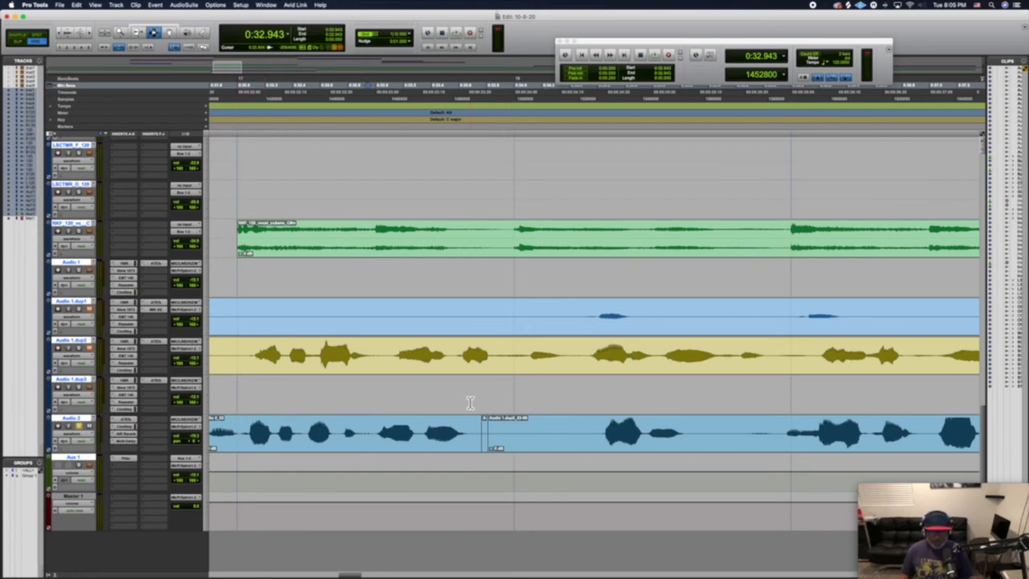
left_click(395, 397)
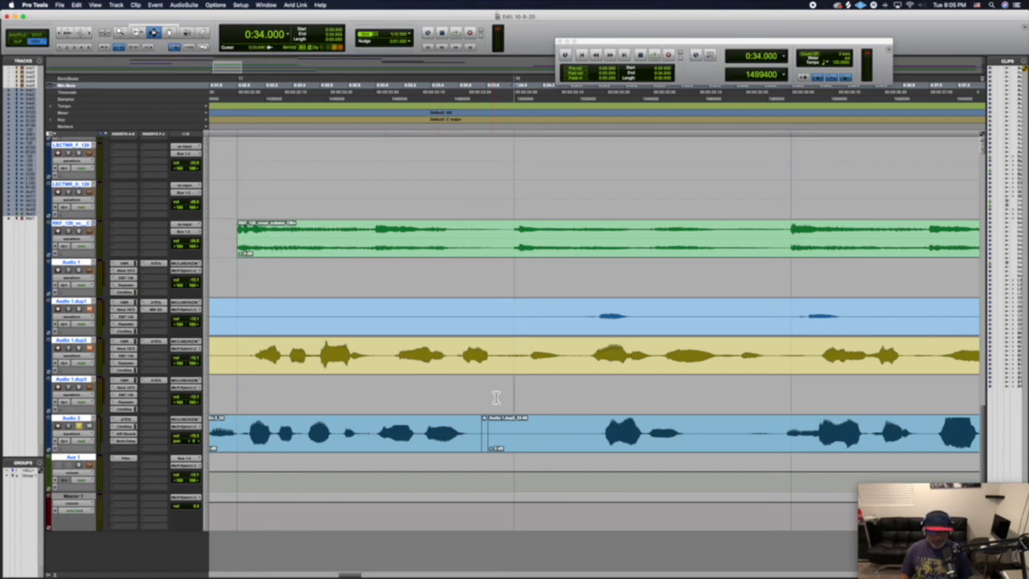
left_click_drag(674, 407, 723, 405)
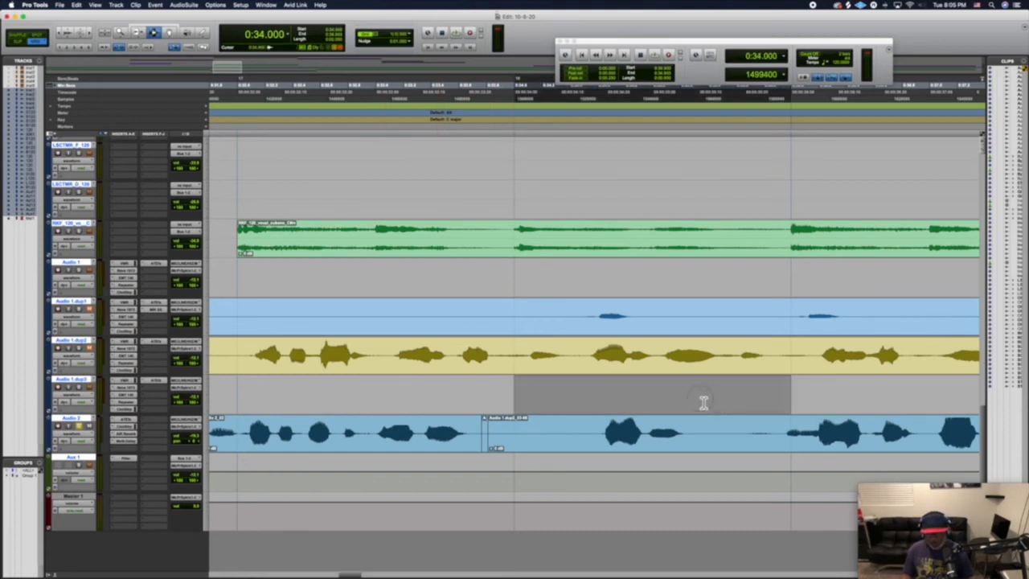
left_click(538, 399)
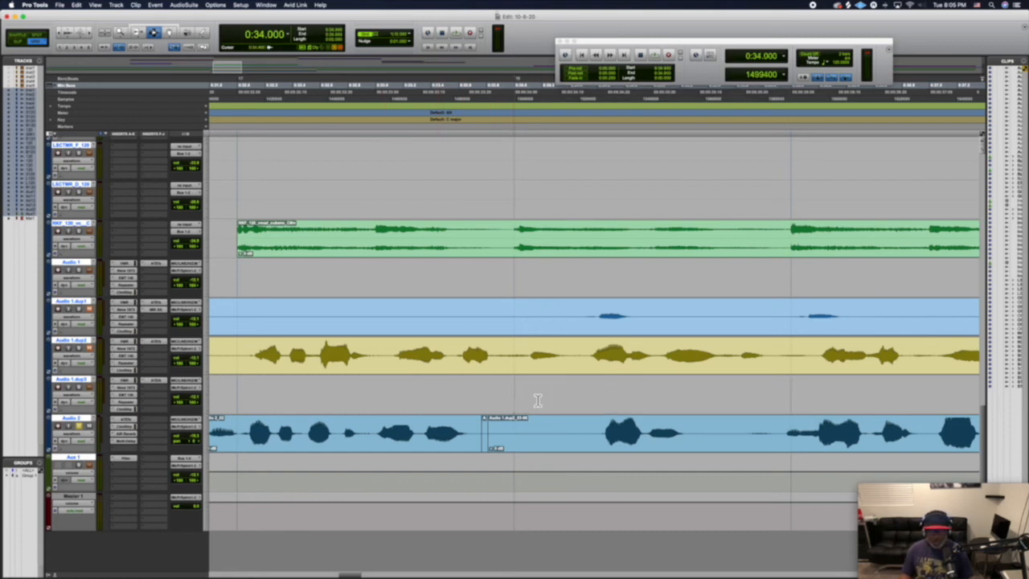
Set the grid value to 1/16 note.
left_click(379, 40)
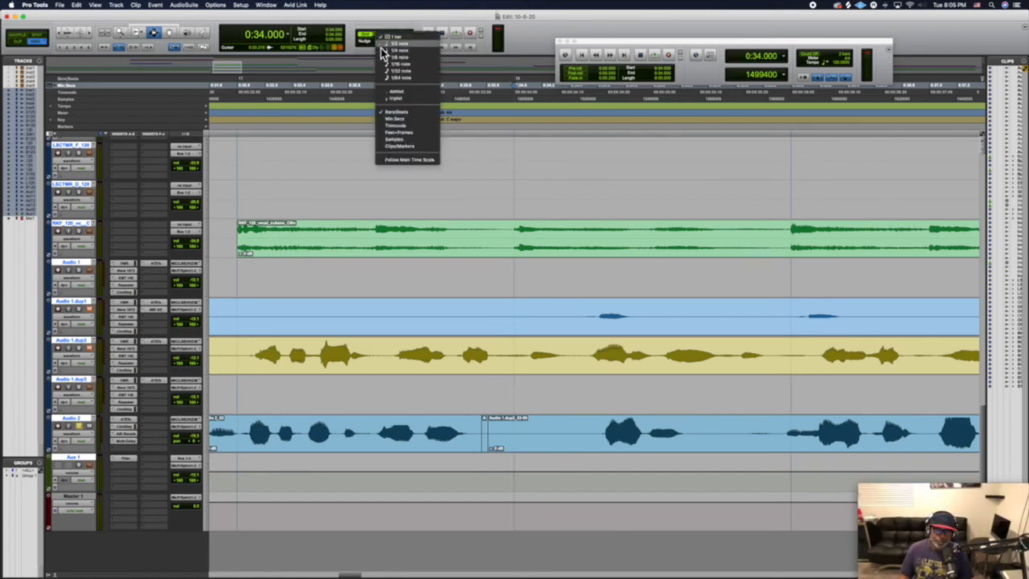
left_click(383, 69)
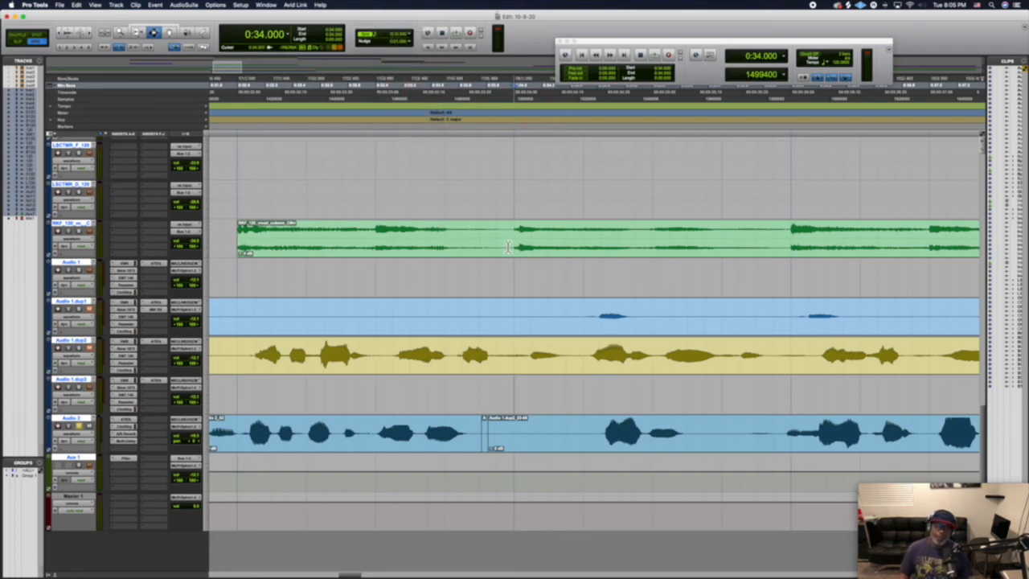
left_click(370, 36)
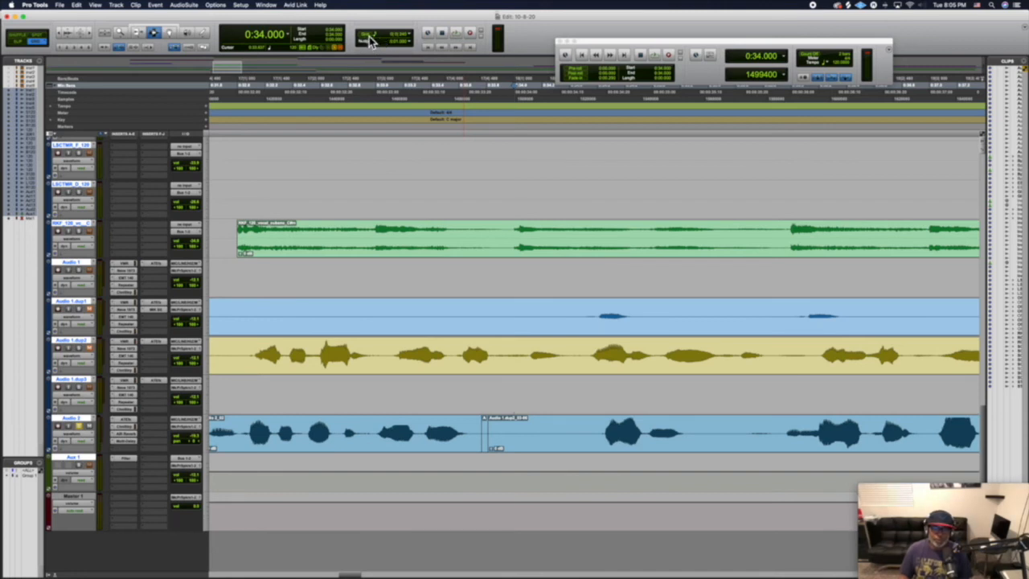
left_click(370, 38)
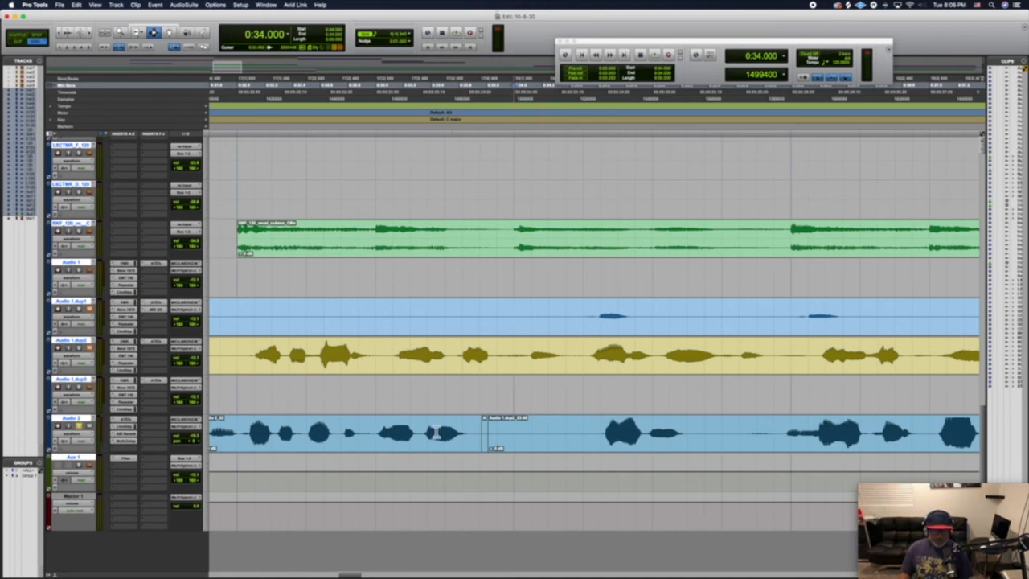
Separate the Audio 2 phrase starting at 0:33.000 into its own clip and paste a copy over the phrase at 0:34.625.
left_click_drag(376, 430, 481, 428)
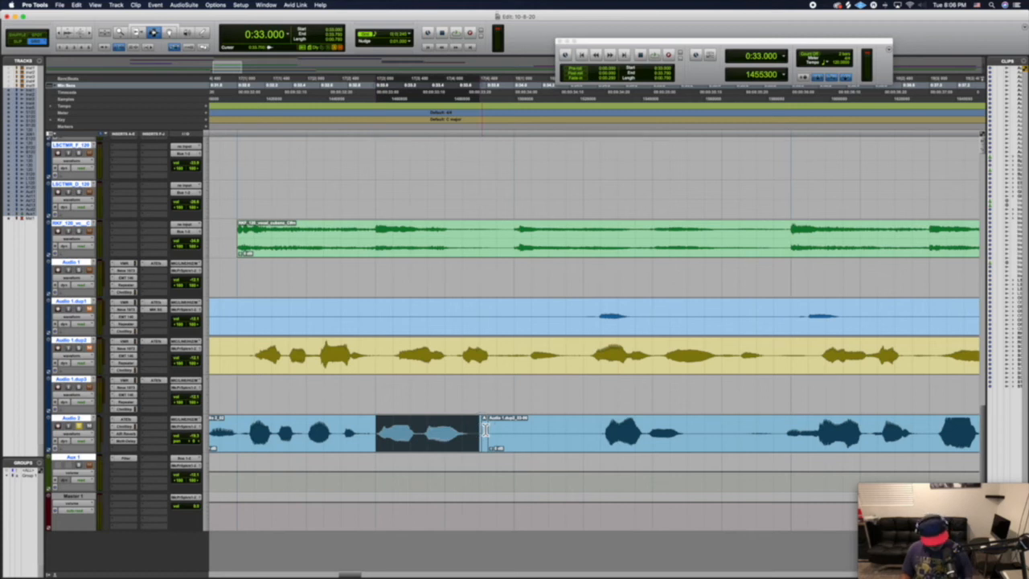
key("super+e")
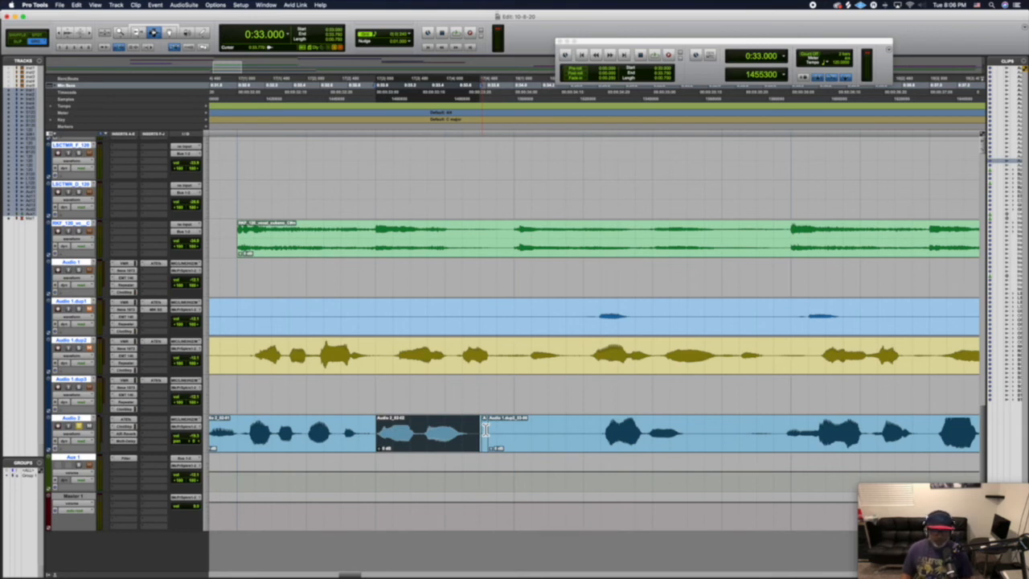
left_click(604, 432)
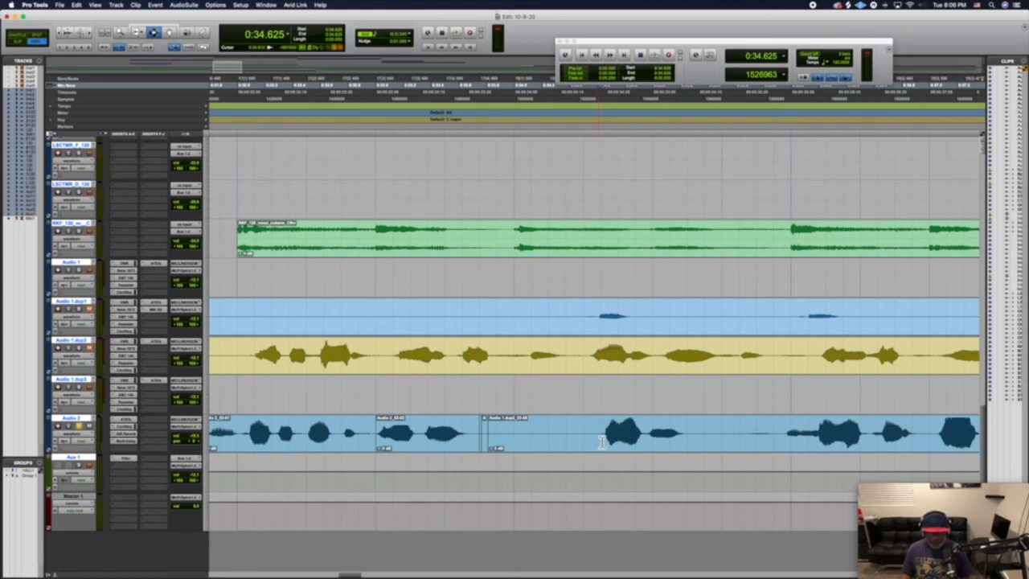
left_click_drag(601, 442, 704, 447)
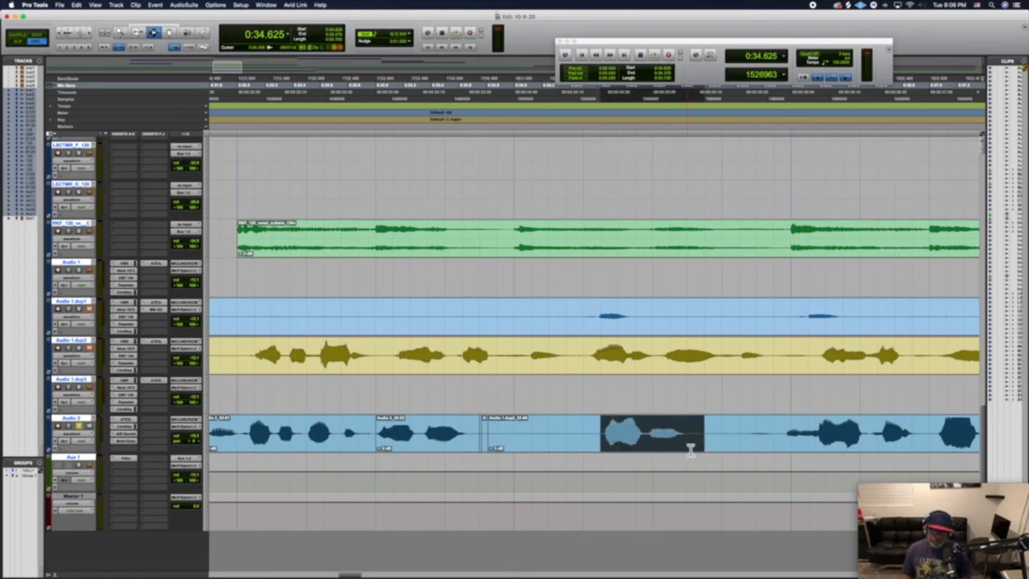
key("super+e")
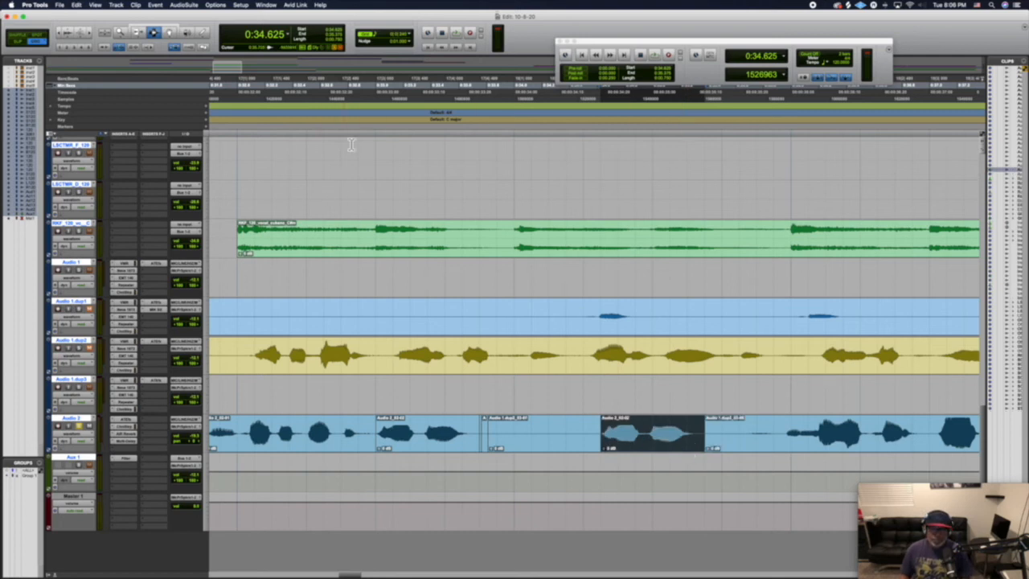
Play the edited Audio 2 section from just before the separated phrase, and unsolo the track to hear it in the full mix.
left_click(355, 123)
key("space")
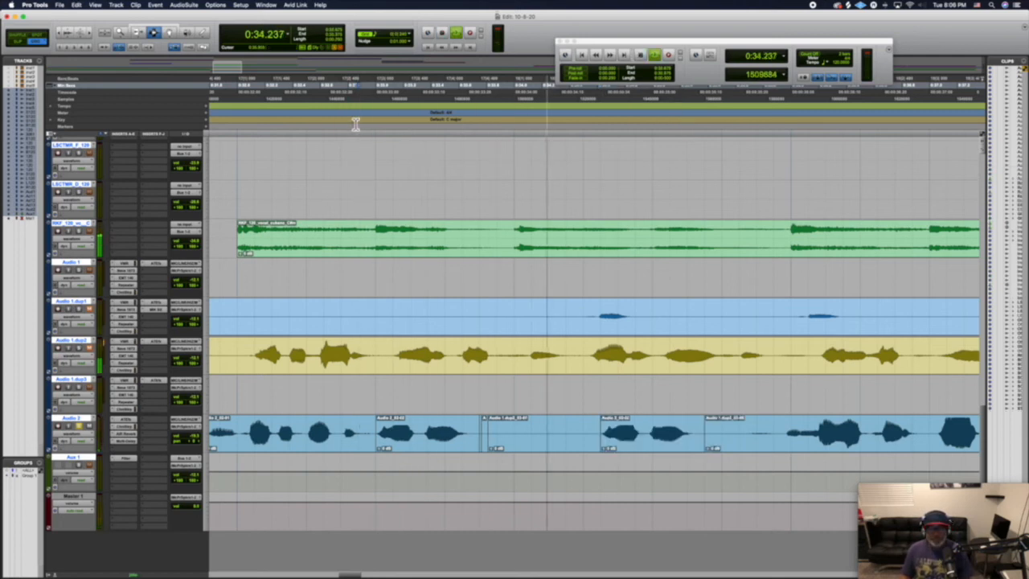
key("space")
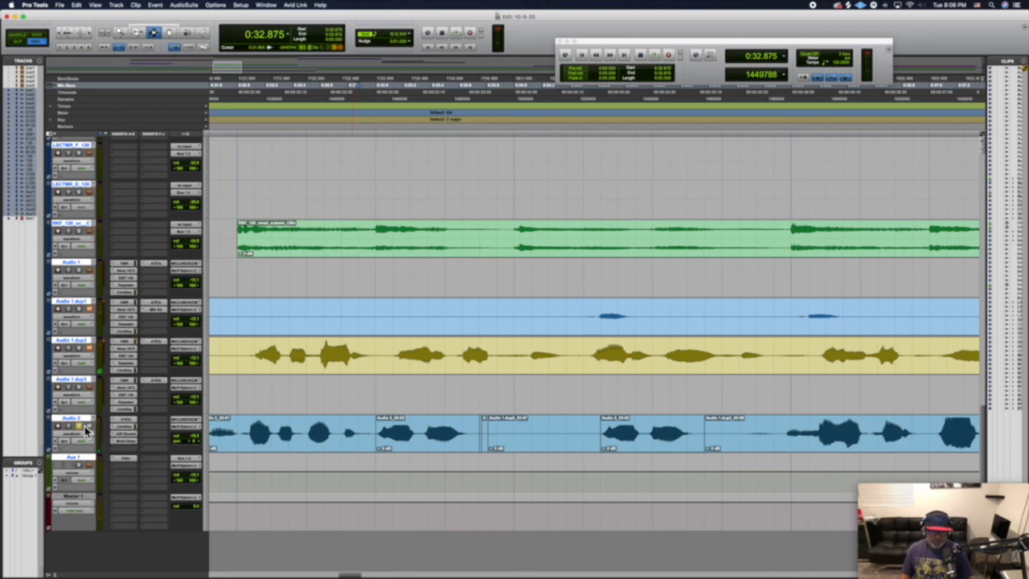
key("space")
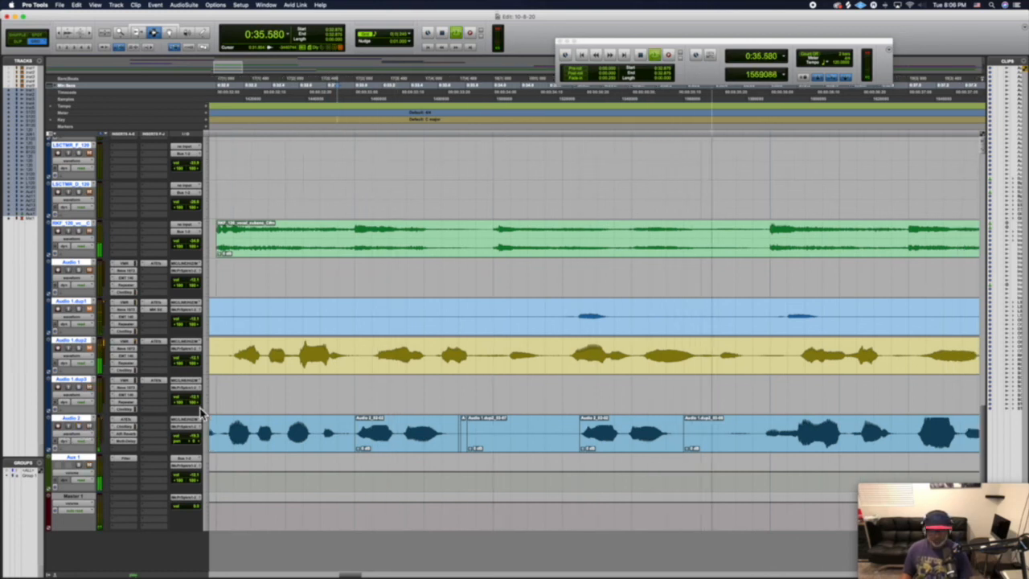
key("space")
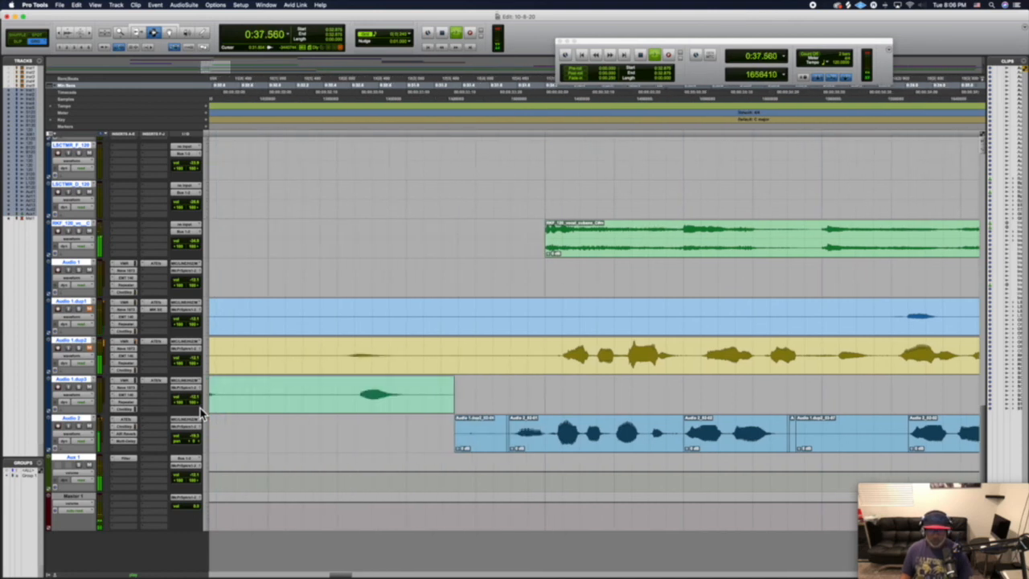
key("space")
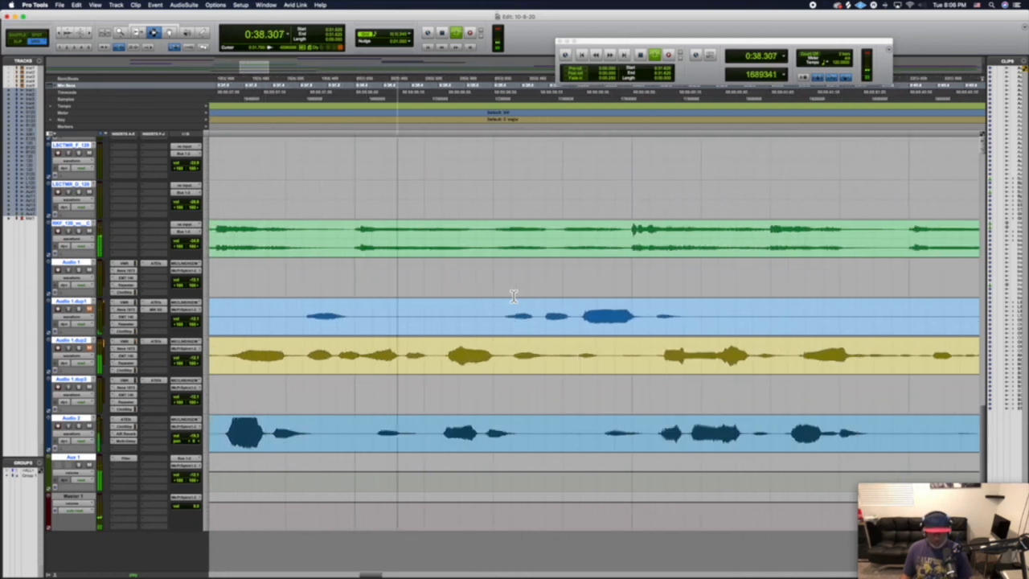
scroll(513, 296, "left", 6)
key("space")
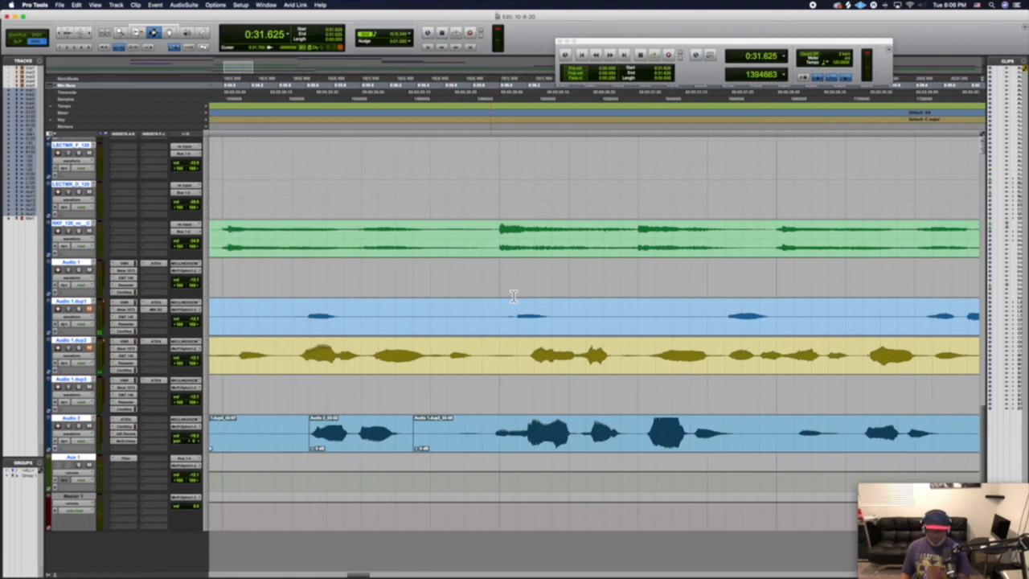
Delete the short, nearly silent clip ahead of the first vocal phrase on Audio 2.
scroll(513, 297, "left", 10)
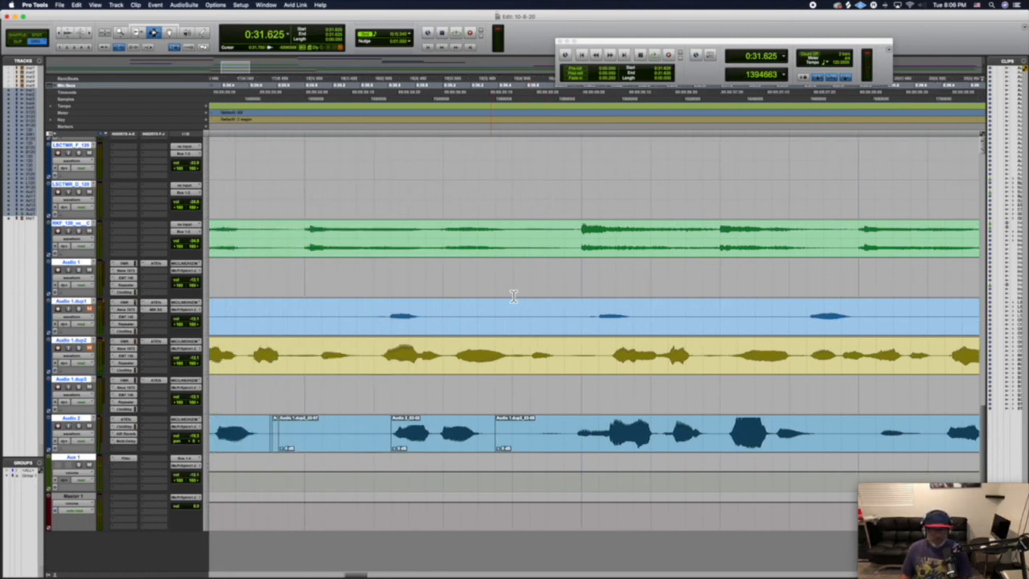
scroll(513, 296, "left", 5)
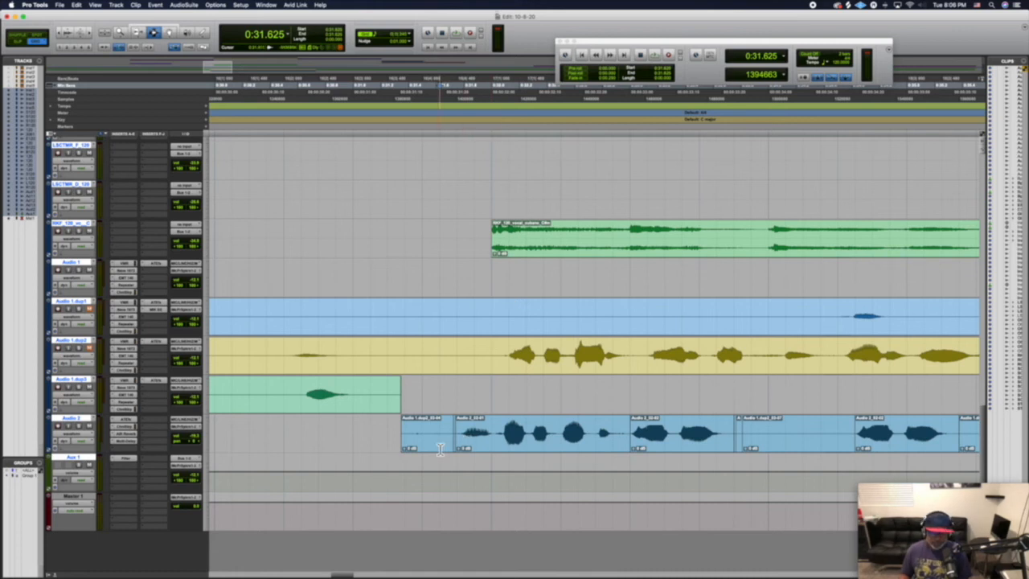
double_click(445, 442)
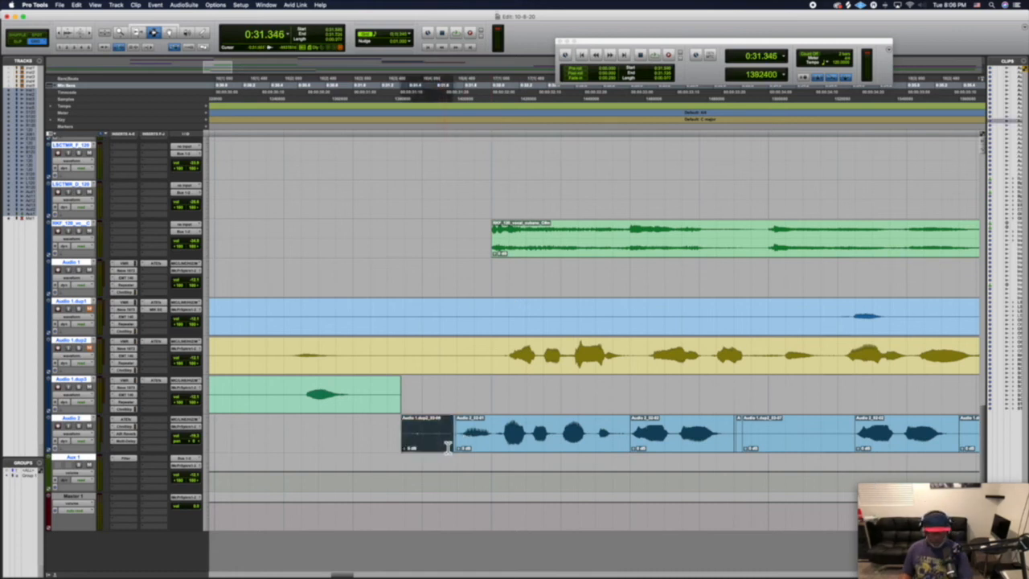
key("Delete")
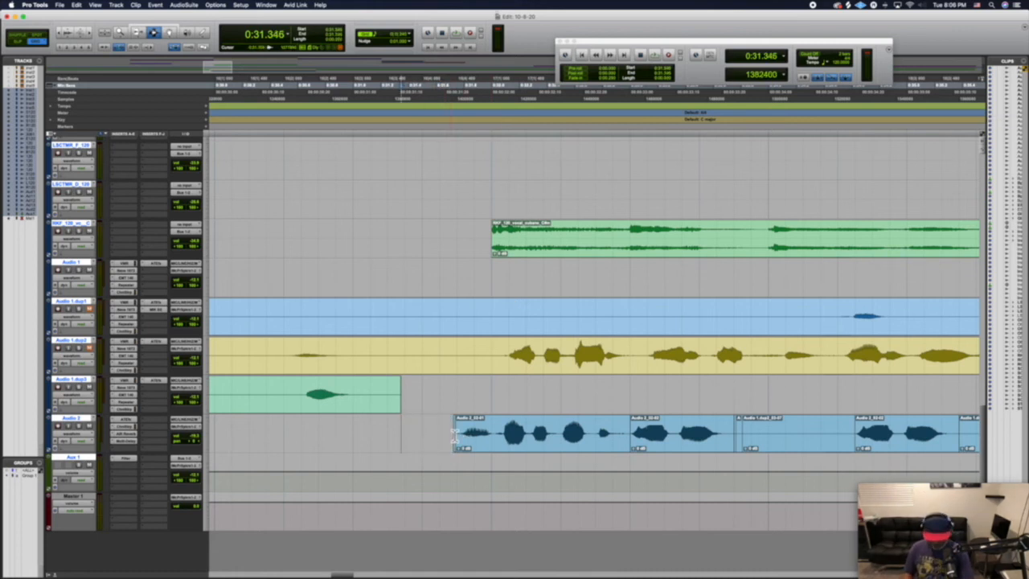
Switch the edit mode to Slip and remove the leftover sliver at the very start of the Audio 2 vocal.
key("t")
key("t")
key("t")
scroll(454, 436, "right", 6)
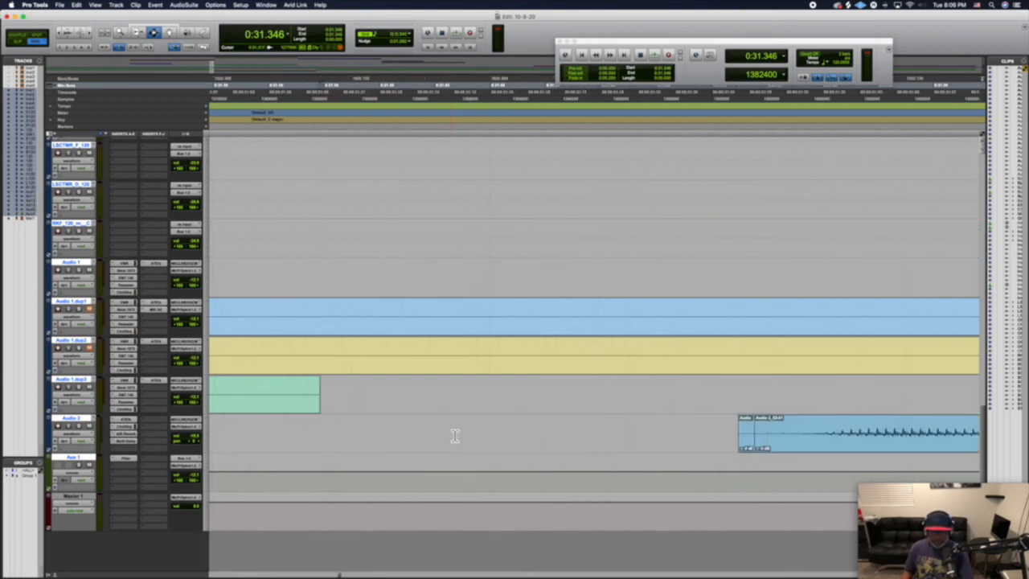
left_click_drag(539, 430, 404, 434)
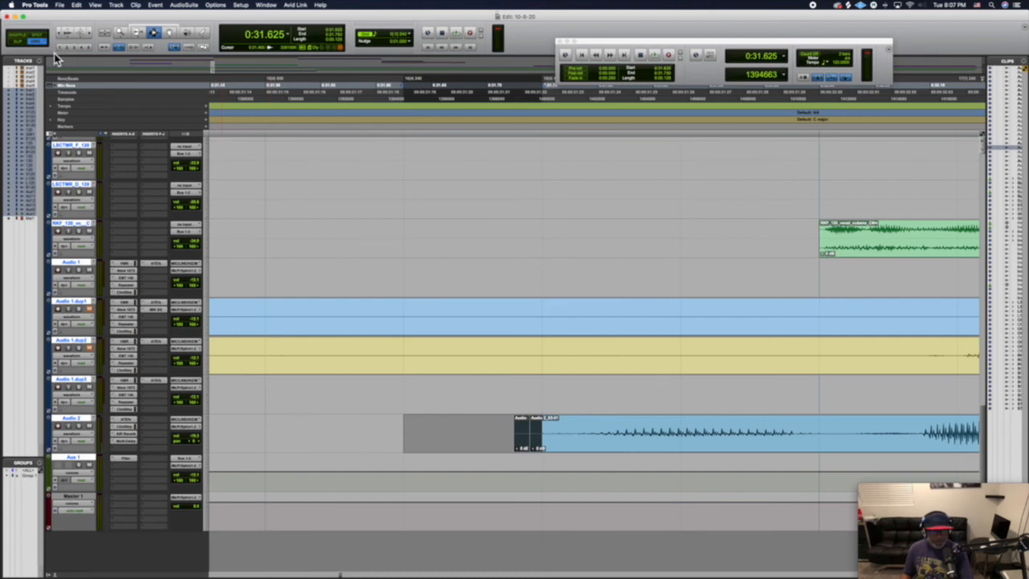
left_click(434, 402)
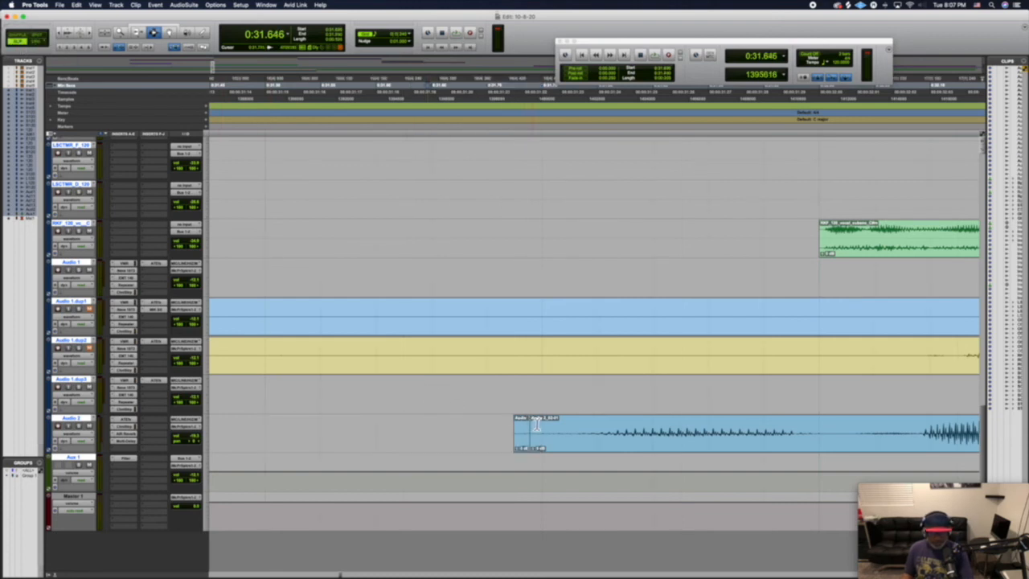
left_click_drag(536, 426, 465, 431)
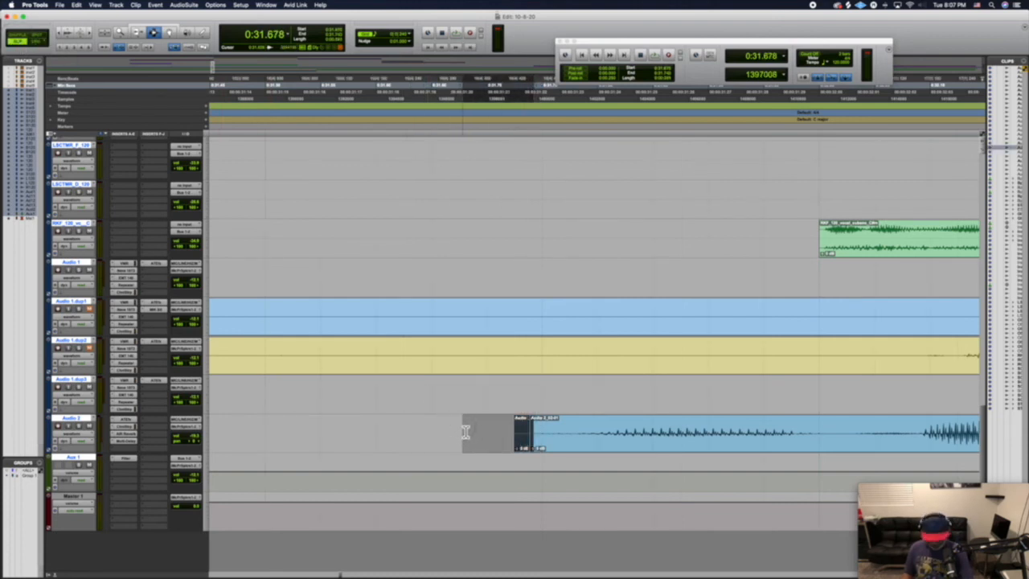
left_click(464, 433)
key("r")
key("r")
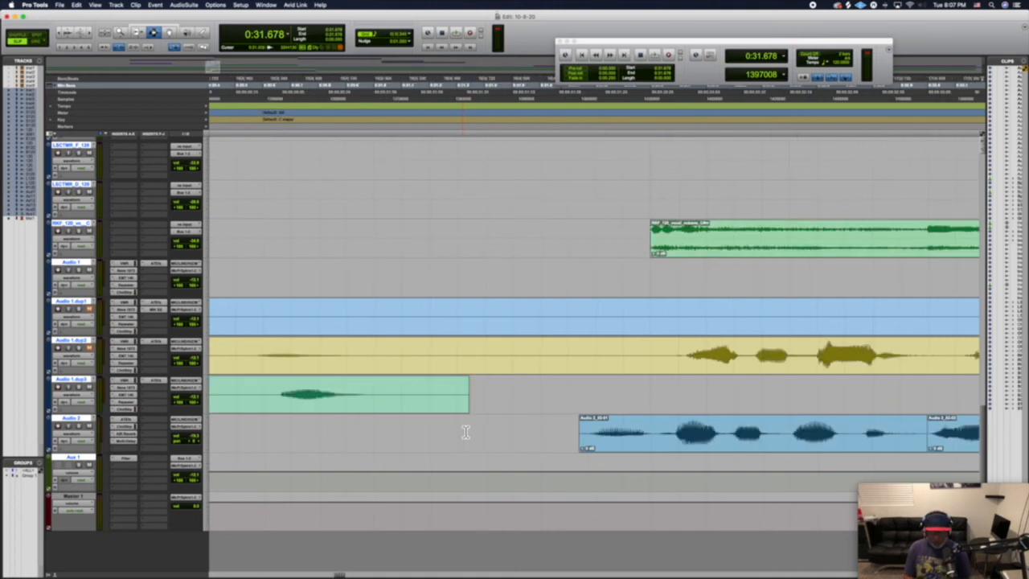
Play the end of the first Audio 2 clip and delete the short gap at about 0:32.699 before its last word.
scroll(465, 433, "right", 5)
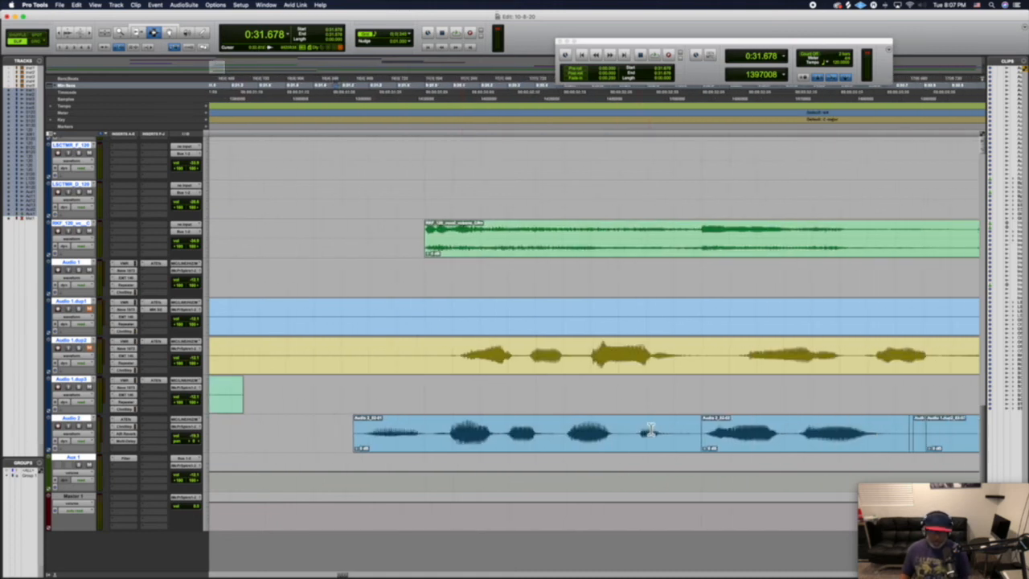
scroll(627, 430, "right", 2)
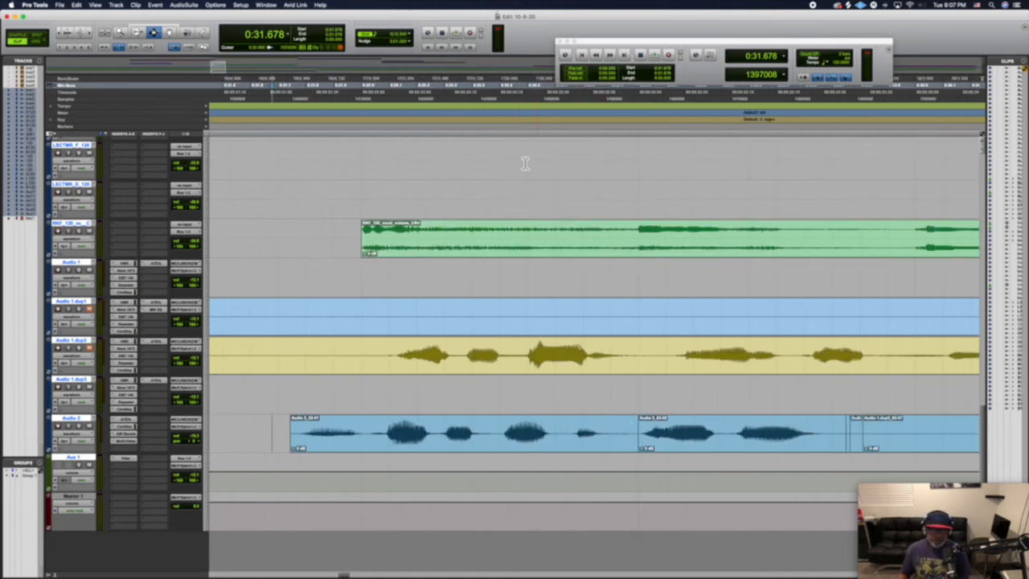
left_click(513, 119)
left_click(574, 436)
key("space")
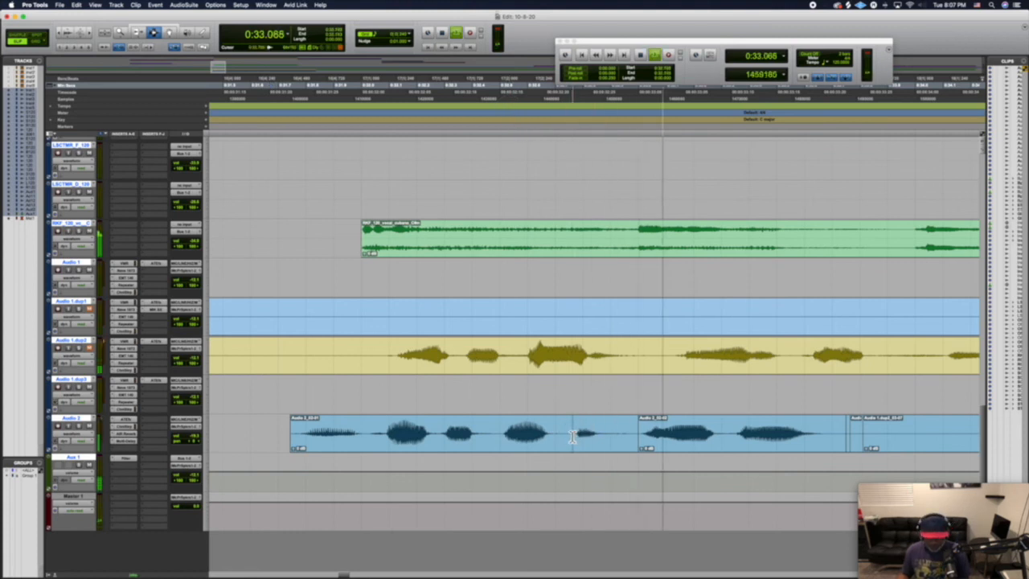
key("space")
scroll(571, 423, "left", 1)
scroll(571, 422, "right", 2)
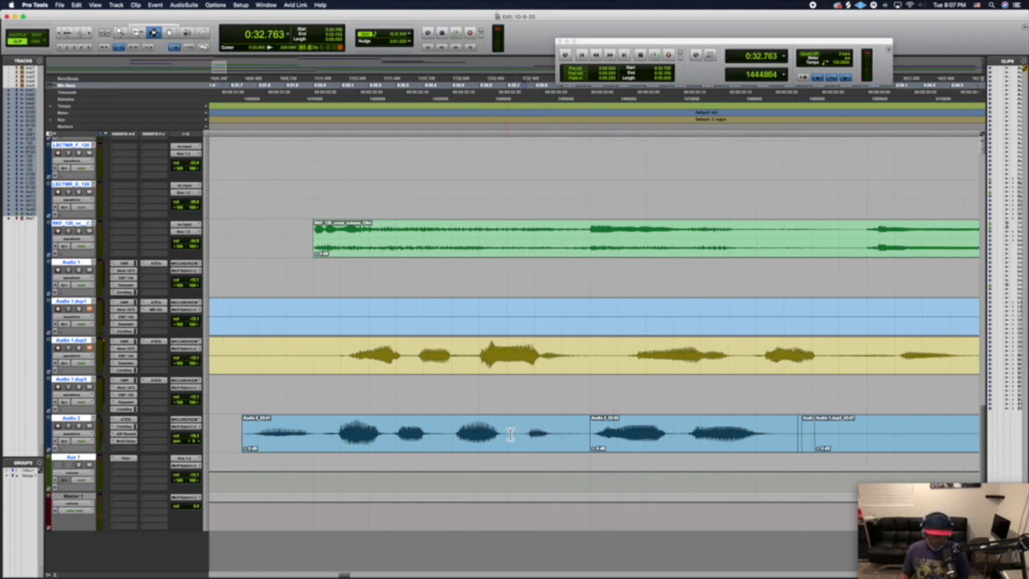
left_click_drag(507, 434, 524, 426)
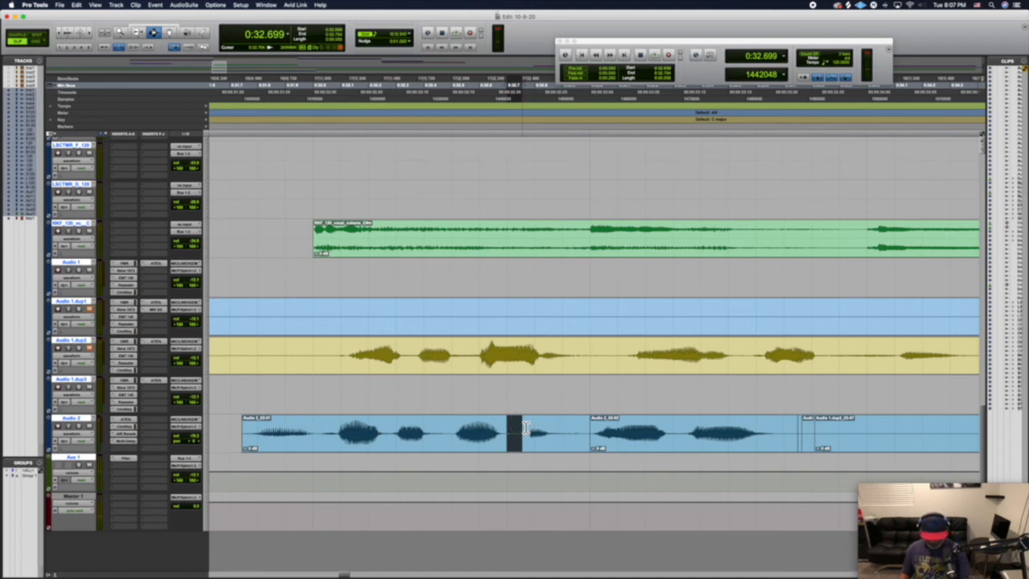
key("Delete")
Delete the Audio 2 audio from 0:33.682, after the separated phrase, up to the start of its pasted copy.
scroll(527, 428, "right", 7)
left_click_drag(534, 429, 797, 428)
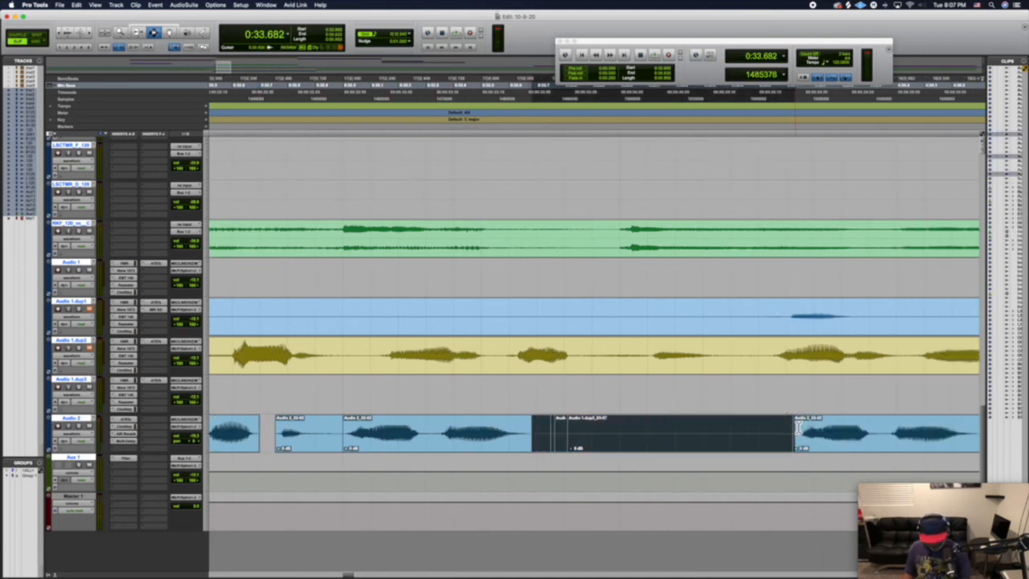
key("Delete")
Play the cleaned-up Audio 2 phrases in the mix, solo the track, and replay it from the end of the pasted phrase.
scroll(307, 235, "left", 3)
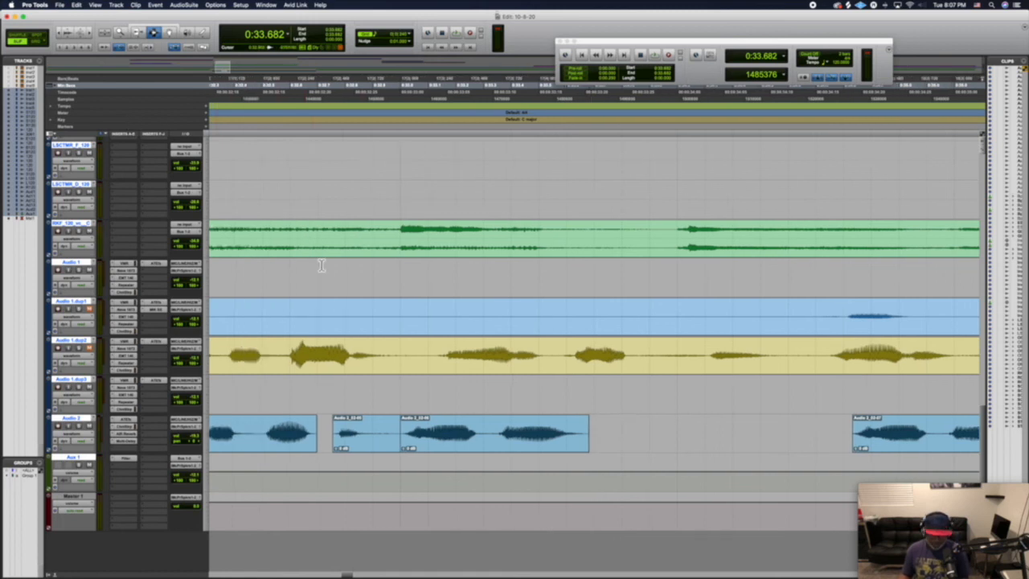
key("space")
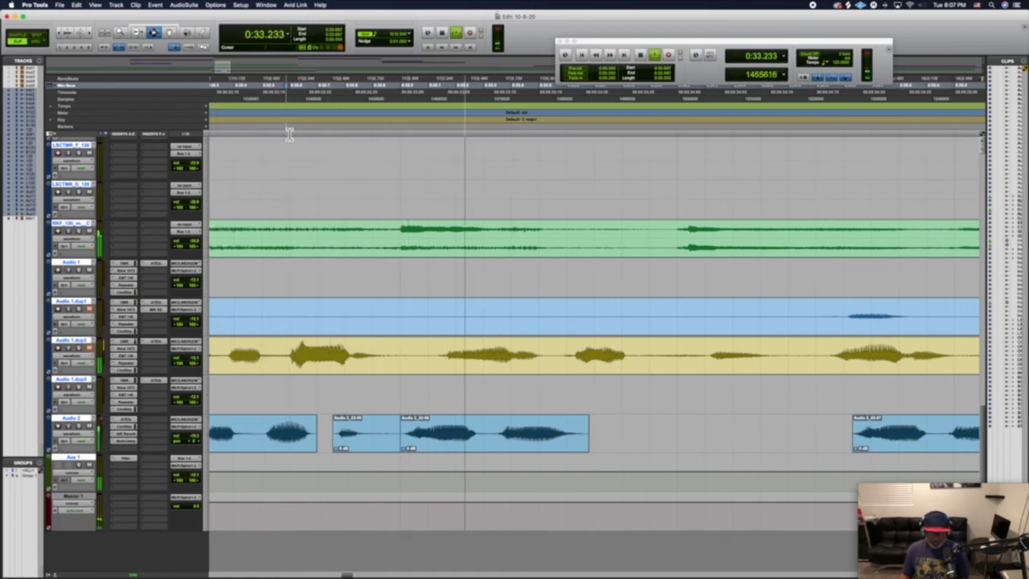
scroll(290, 135, "right", 10)
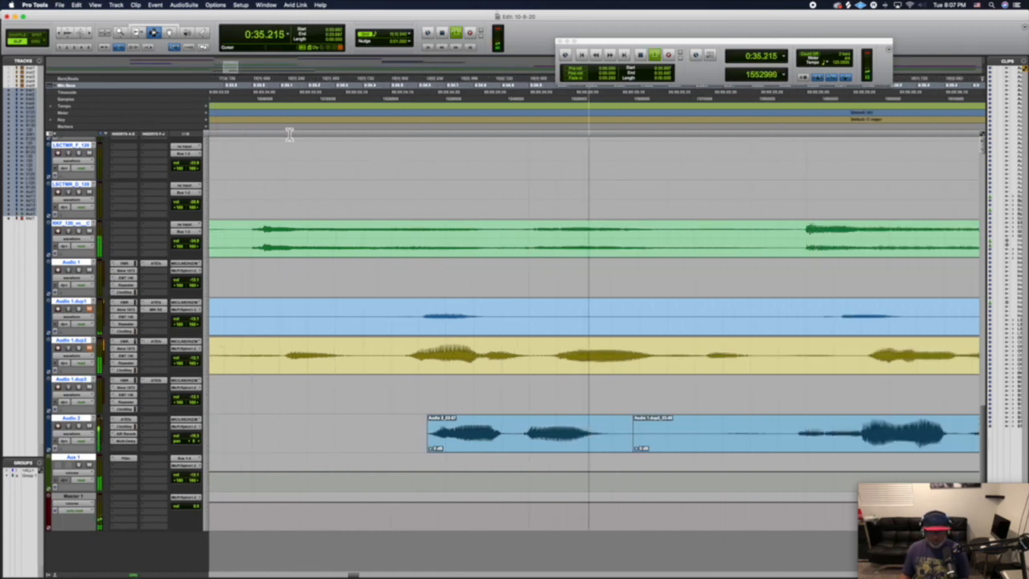
key("space")
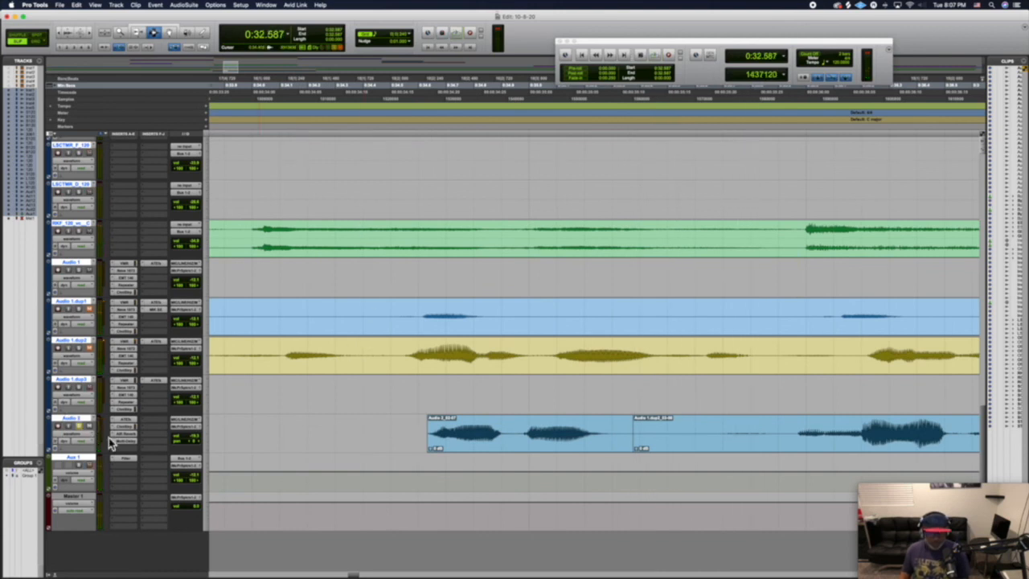
key("space")
key("space")
left_click(577, 103)
key("space")
key("space")
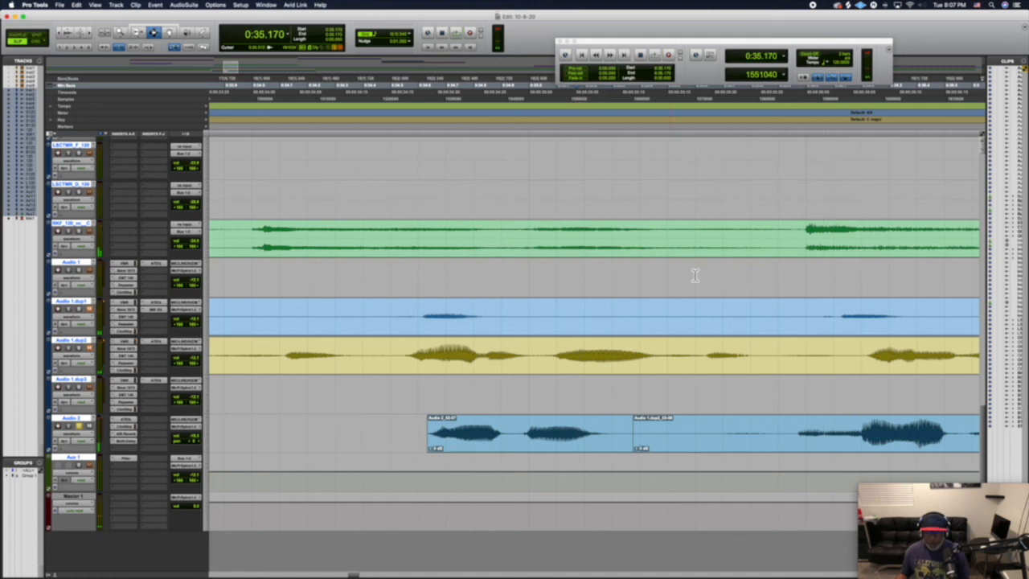
Delete the near-silent Audio 2 audio between the pasted phrase and the following clip, and enlarge the waveforms vertically on all audio tracks.
left_click_drag(615, 424, 711, 424)
key("Delete")
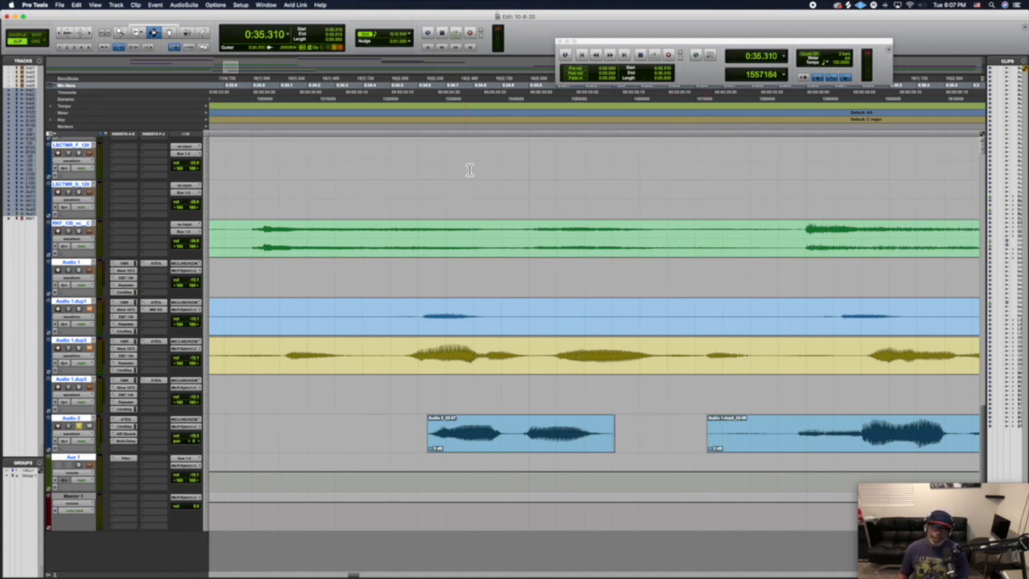
left_click(437, 116)
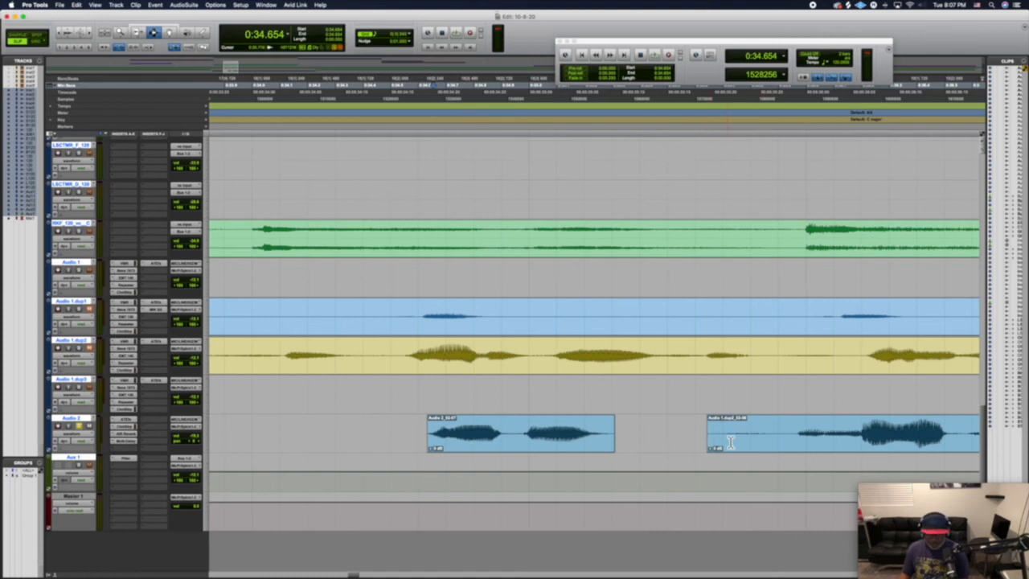
left_click(71, 31)
left_click(72, 31)
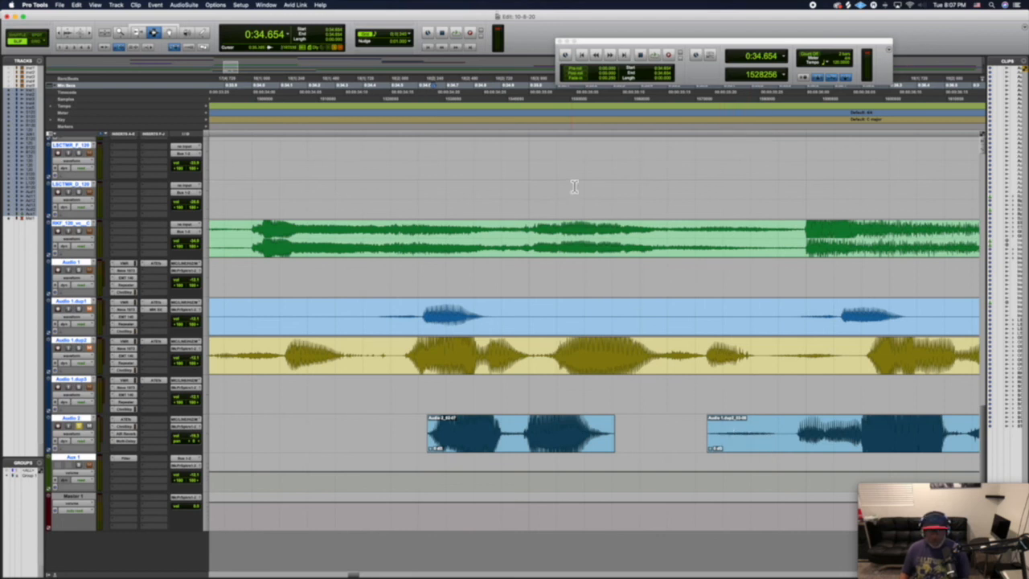
Play Audio 2 around the trimmed gap, turn off its solo, and replay the passage in the full mix.
key("space")
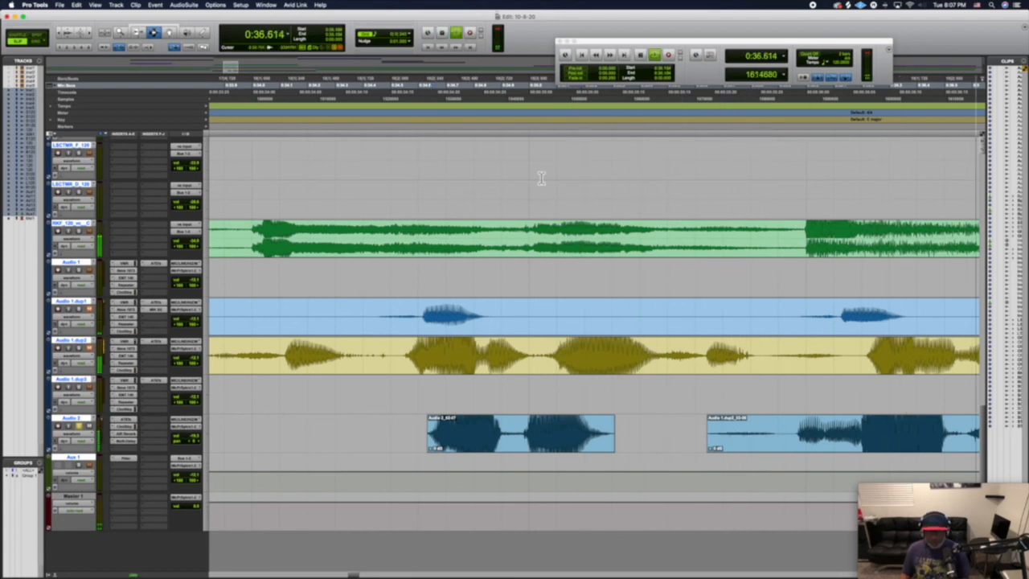
key("space")
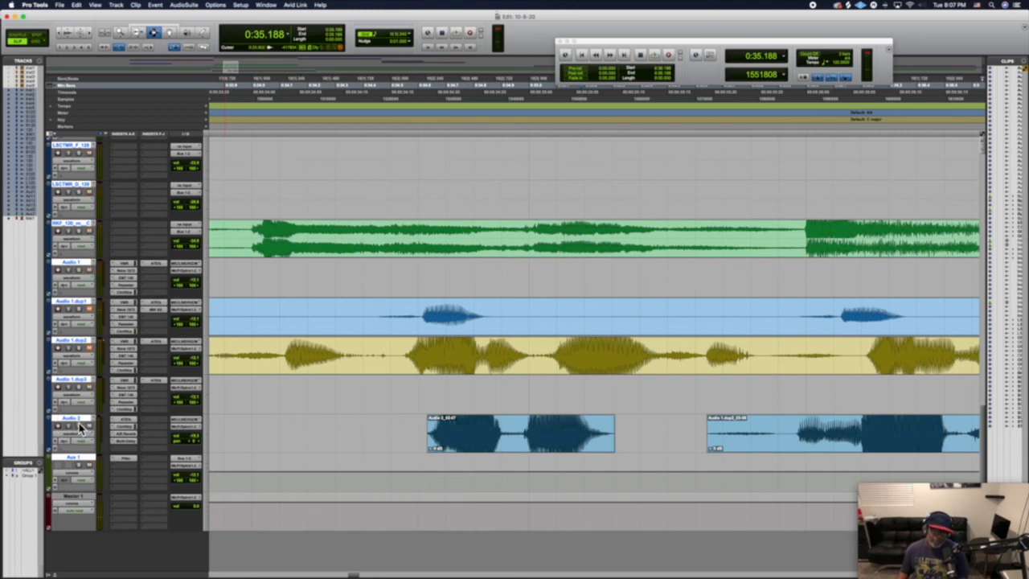
key("space")
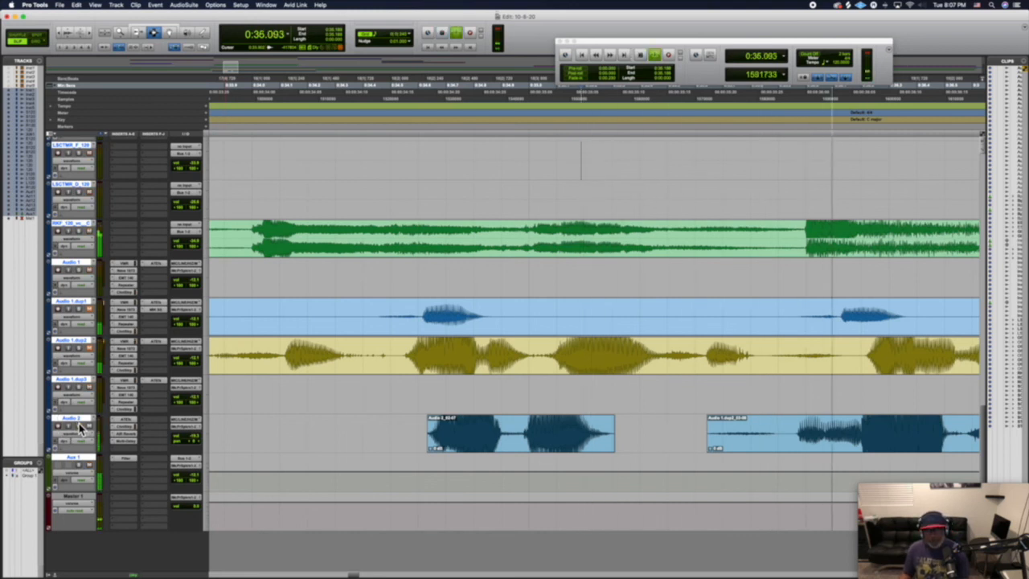
key("space")
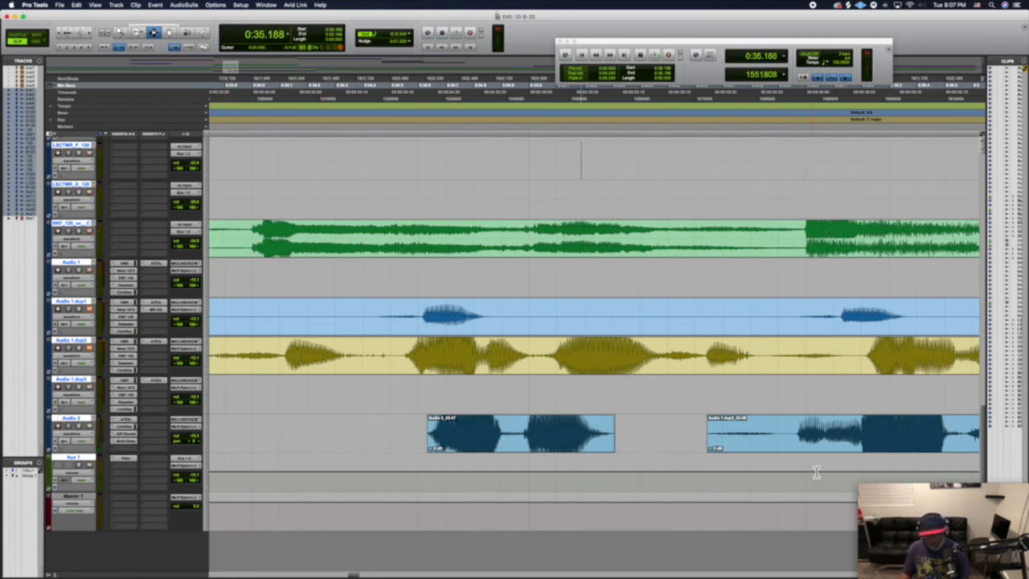
Delete the quiet lead-in before the first word of the Audio 2 clip following the pasted phrase, and play the transition in the mix.
left_click_drag(796, 435, 665, 434)
key("Delete")
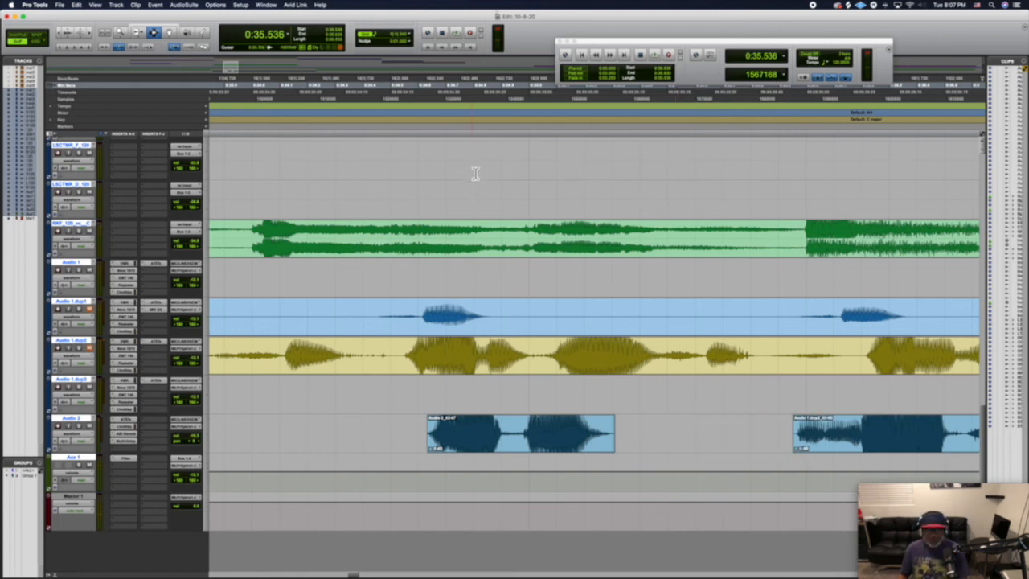
key("space")
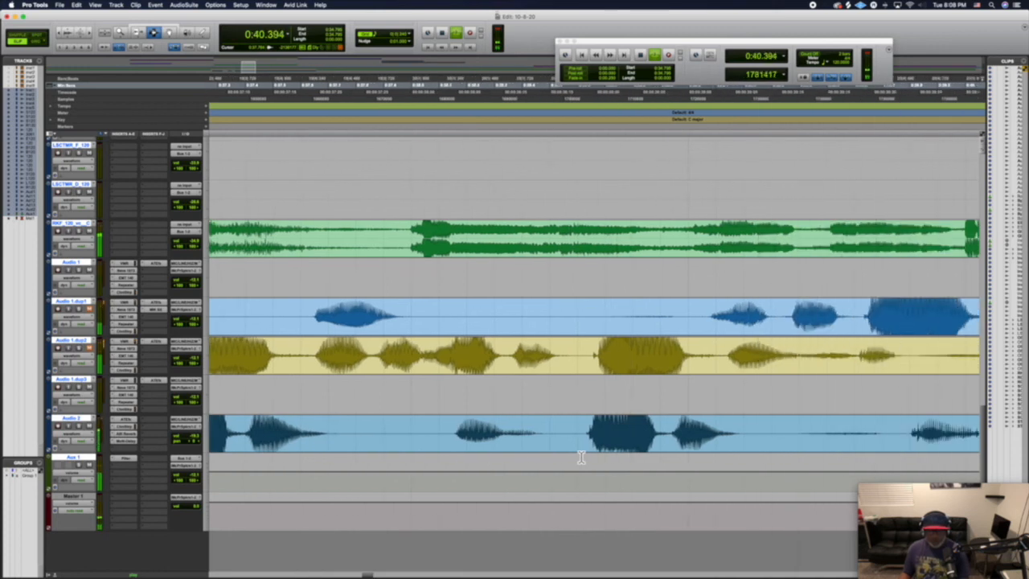
key("space")
Zoom out the timeline and examine how the edited Audio 2 clips line up with the vocal loops and other vocal tracks.
key("r")
key("r")
key("r")
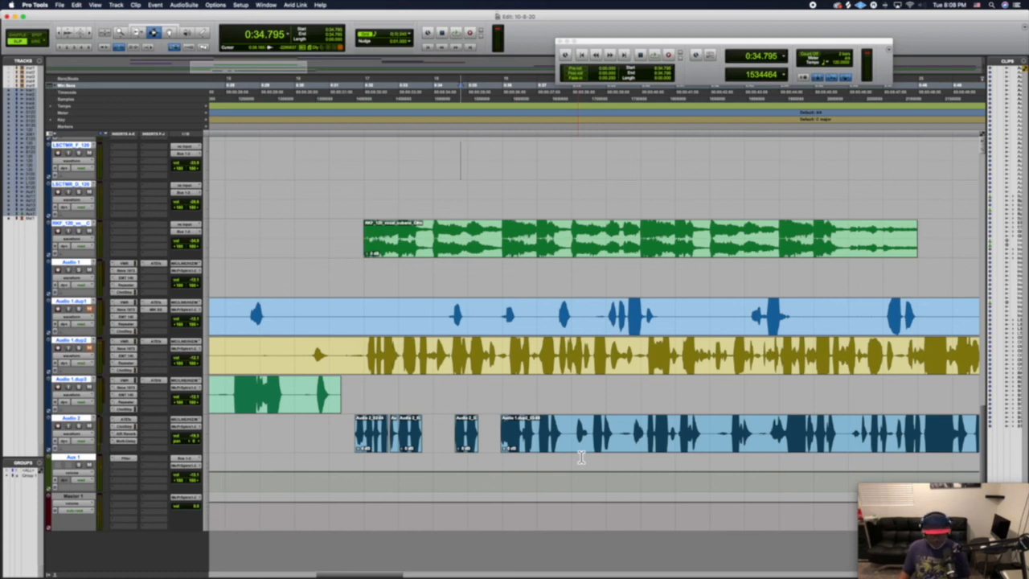
scroll(580, 456, "right", 3)
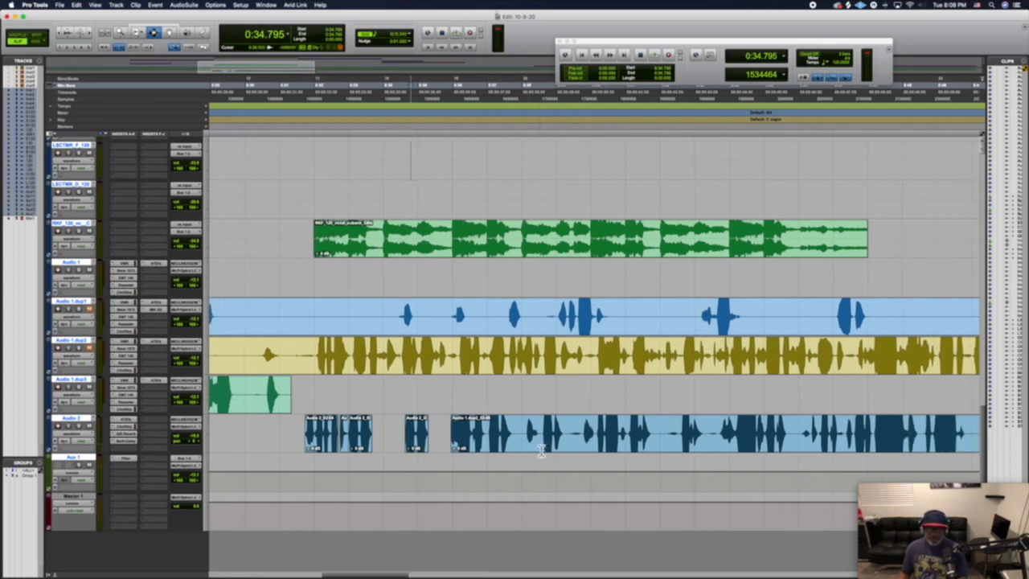
scroll(539, 452, "left", 5)
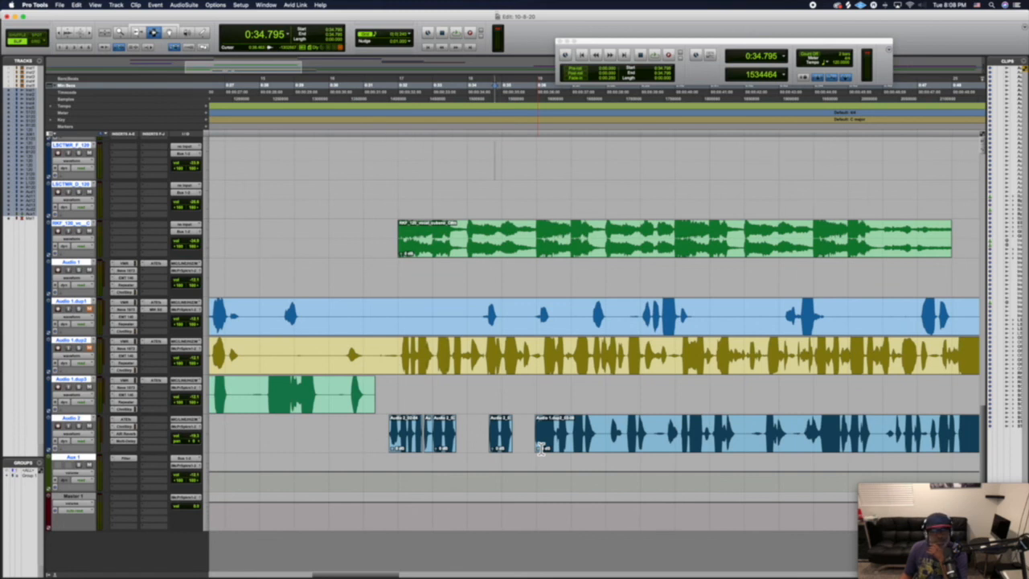
scroll(541, 448, "left", 2)
scroll(541, 448, "left", 2)
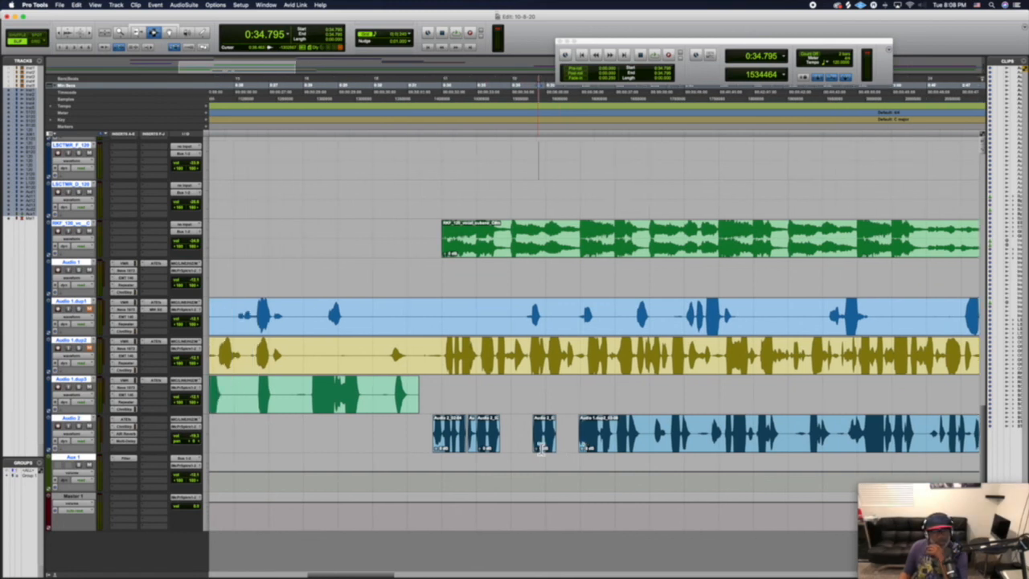
scroll(540, 449, "right", 2)
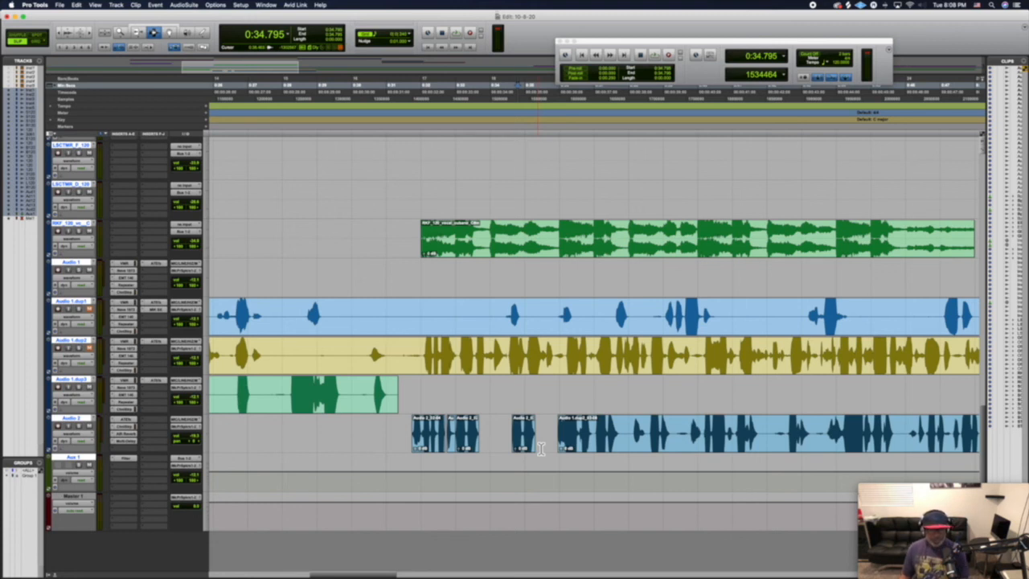
scroll(540, 449, "right", 15)
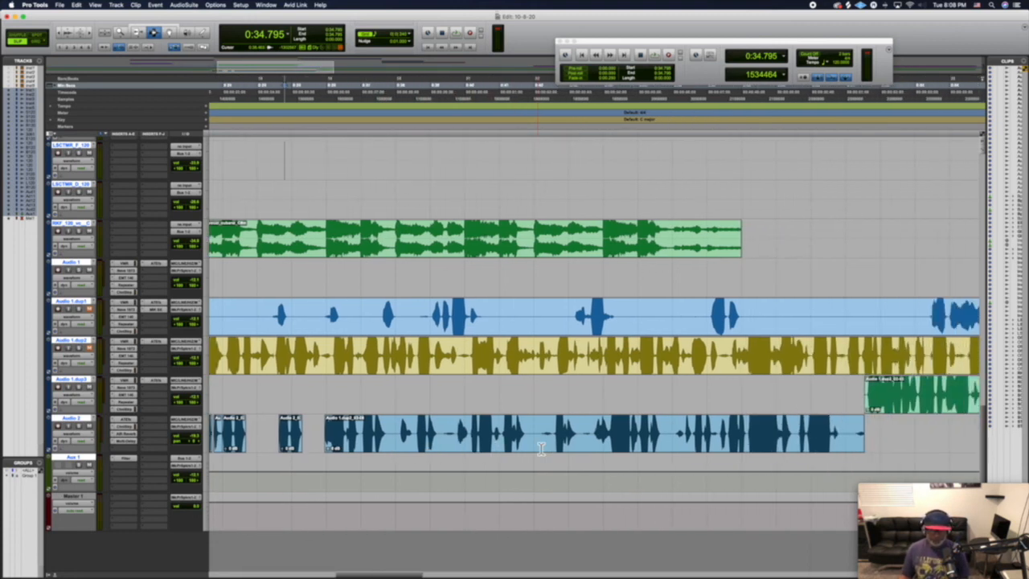
scroll(542, 448, "left", 15)
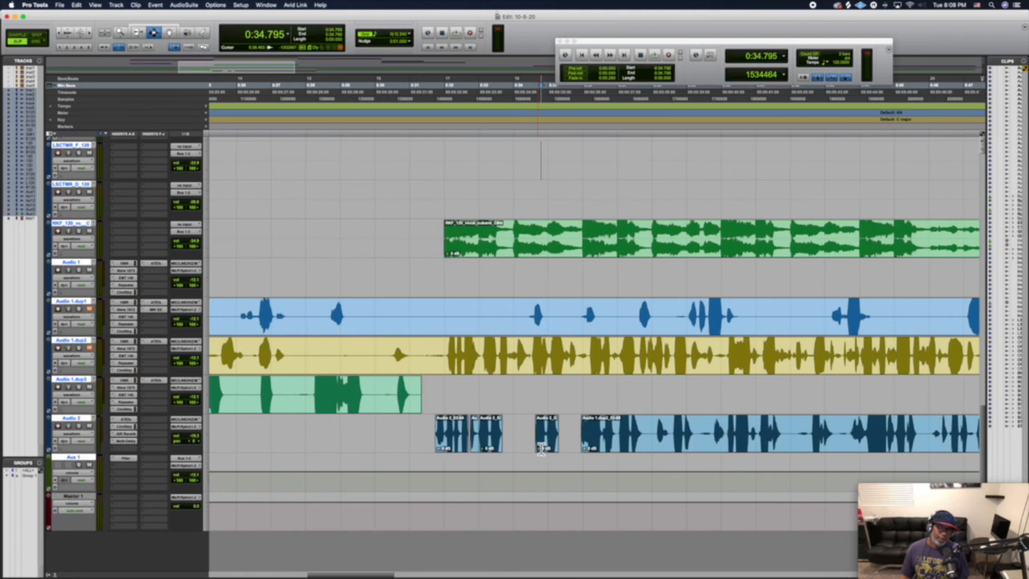
scroll(541, 448, "right", 10)
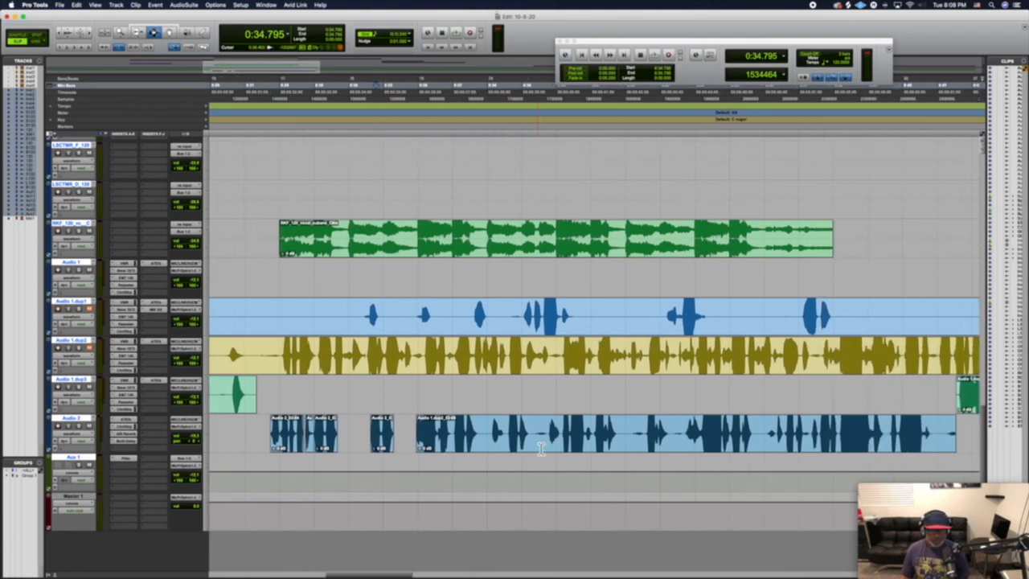
scroll(541, 449, "right", 3)
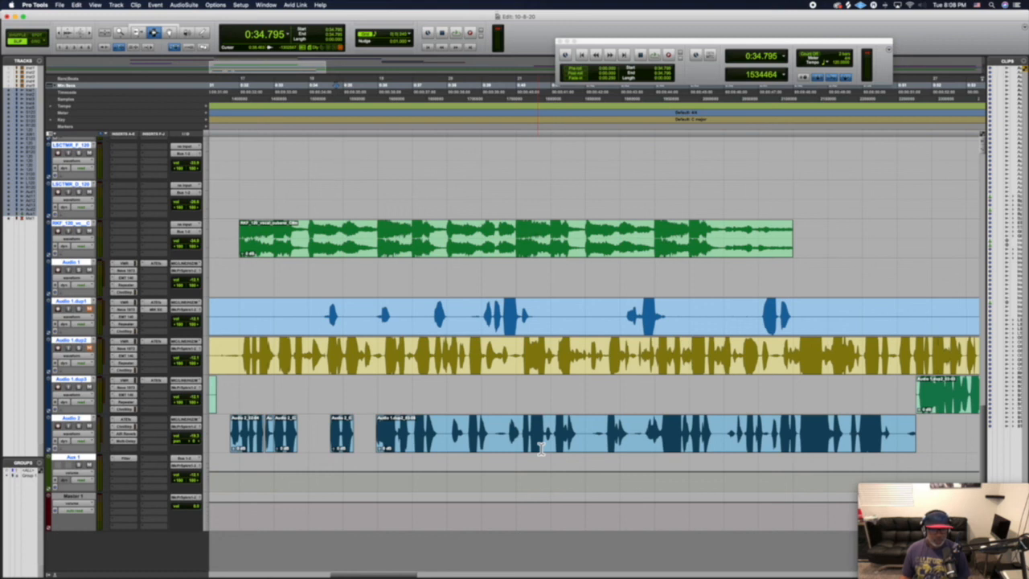
scroll(541, 449, "left", 6)
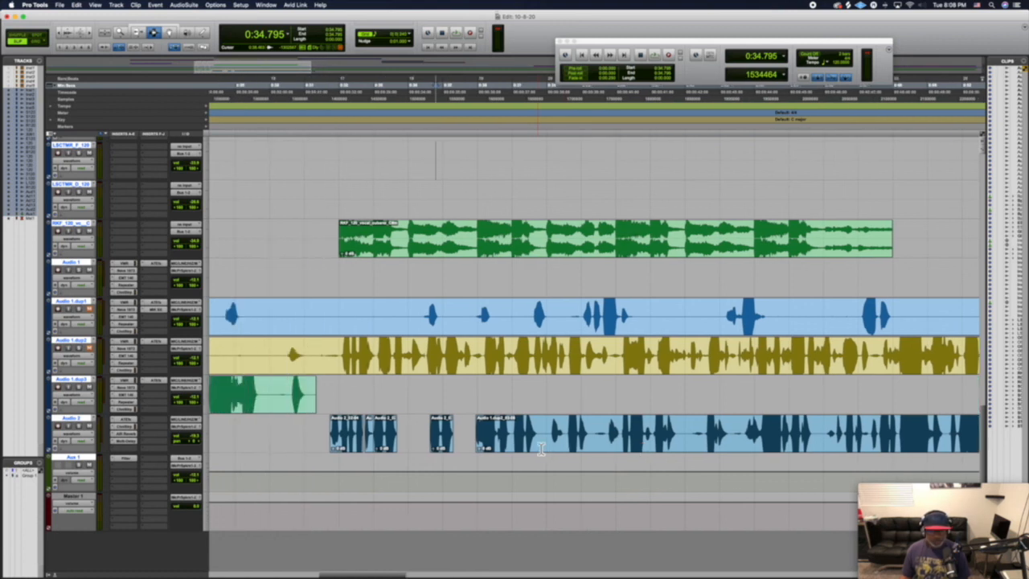
scroll(541, 449, "right", 1)
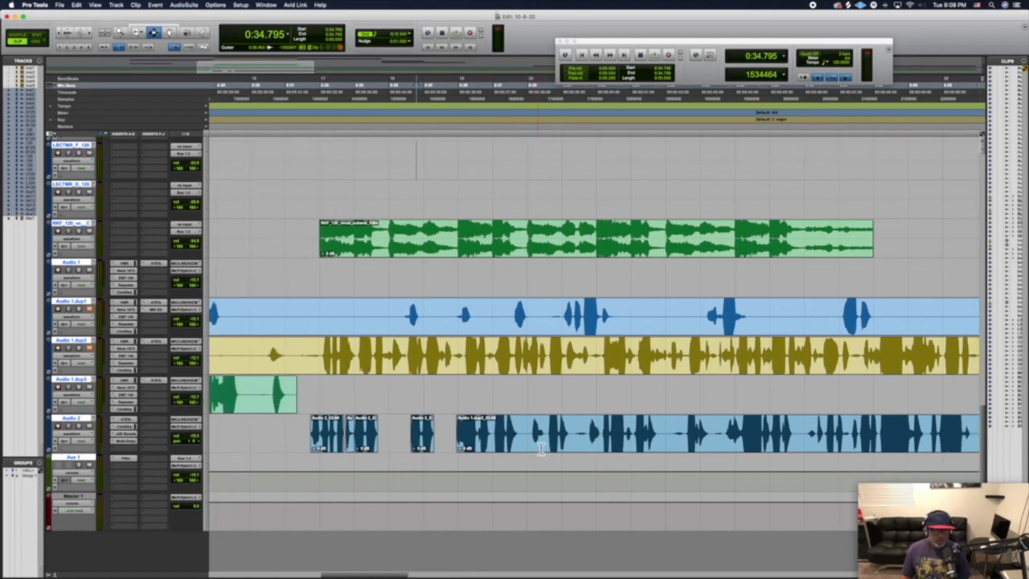
scroll(541, 449, "right", 3)
scroll(541, 448, "right", 3)
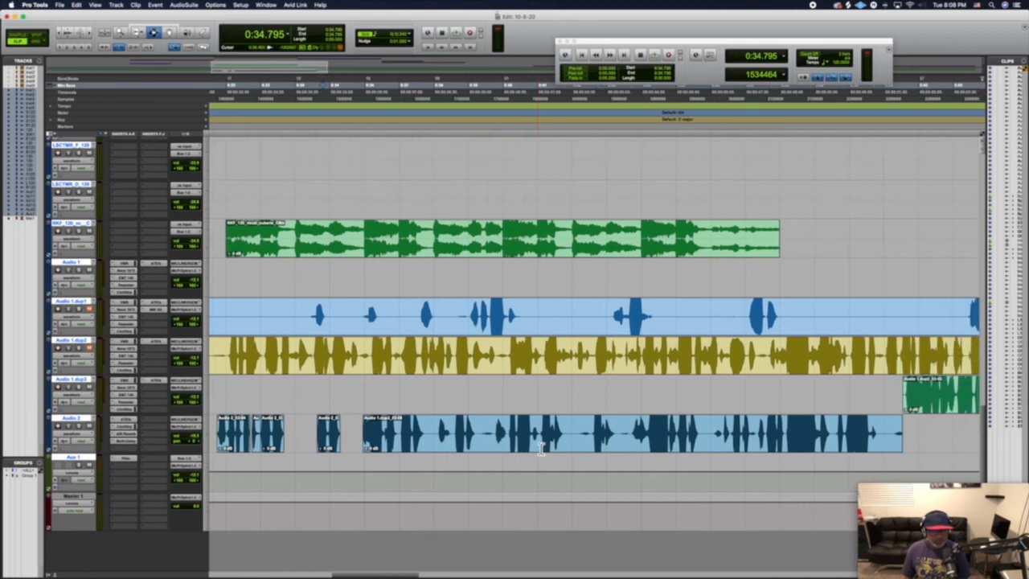
scroll(541, 449, "right", 6)
scroll(541, 448, "left", 10)
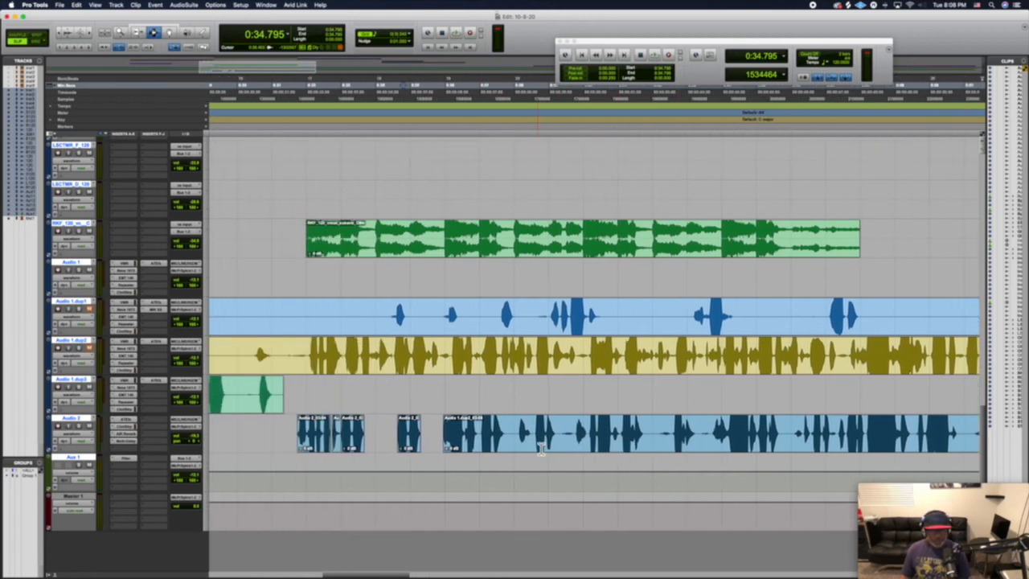
scroll(541, 448, "left", 10)
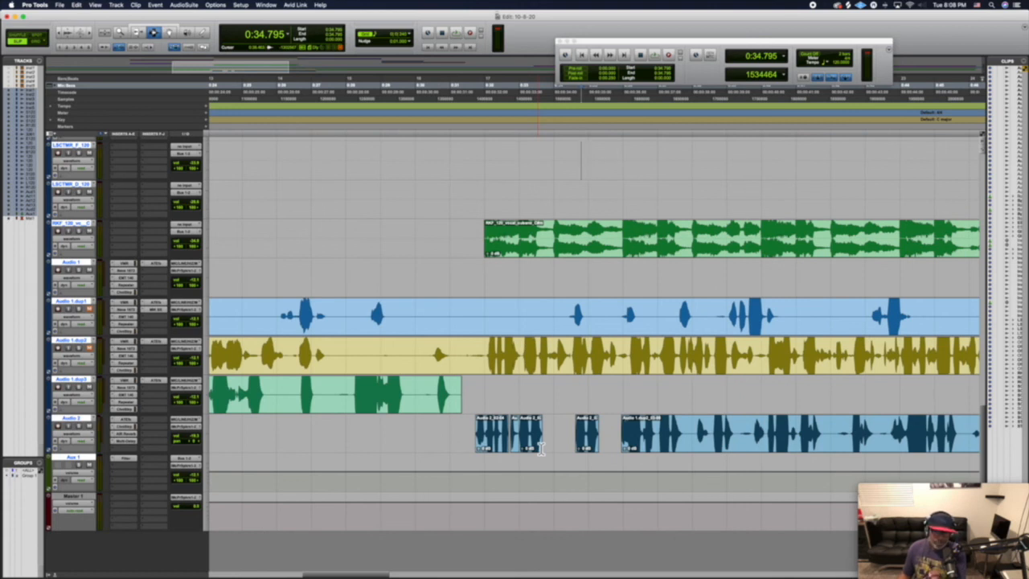
scroll(541, 448, "left", 4)
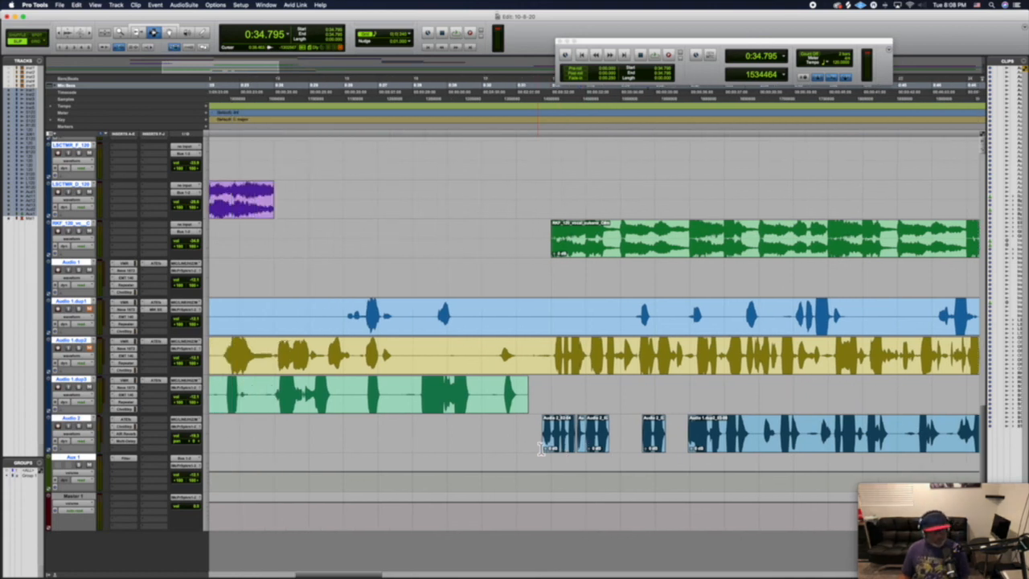
scroll(541, 449, "right", 6)
scroll(541, 449, "right", 3)
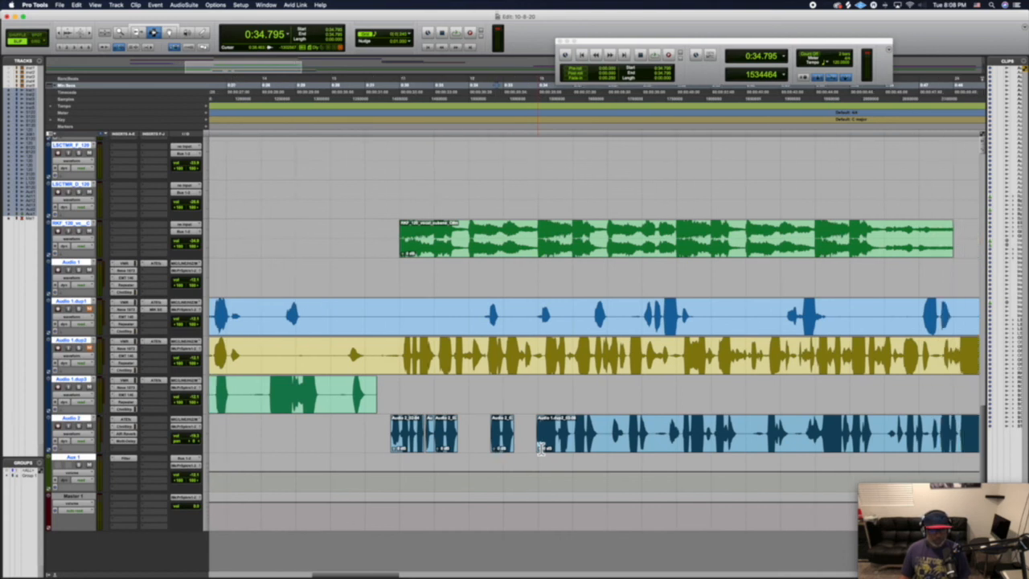
scroll(541, 448, "left", 3)
scroll(541, 448, "right", 2)
scroll(541, 448, "right", 2)
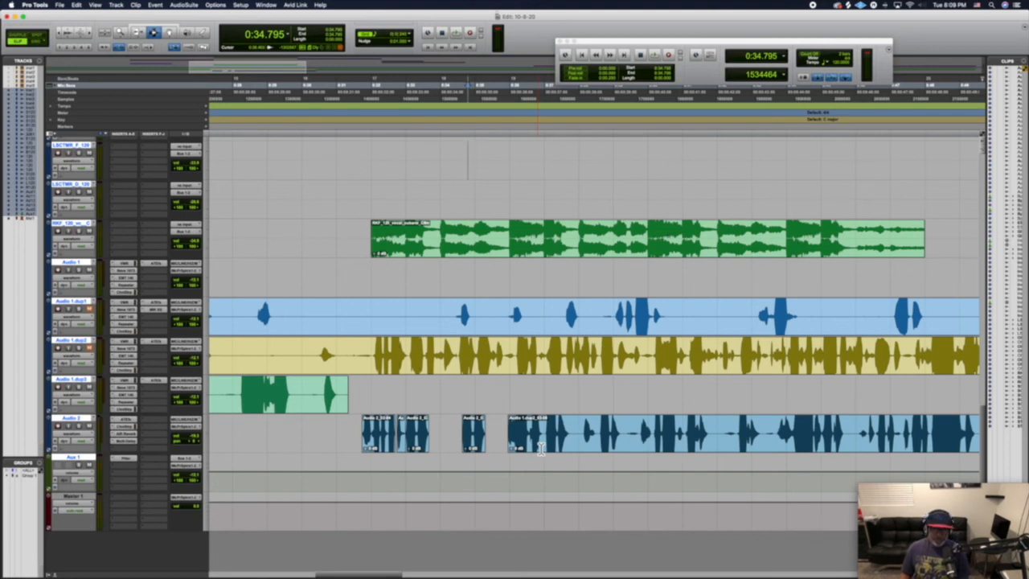
scroll(541, 449, "left", 20)
scroll(541, 448, "right", 5)
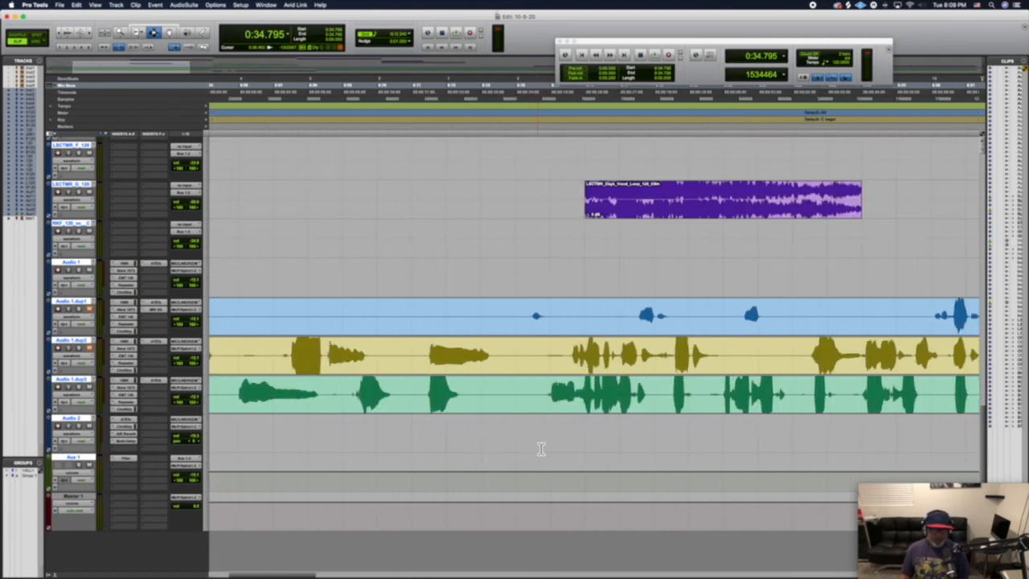
scroll(541, 449, "right", 10)
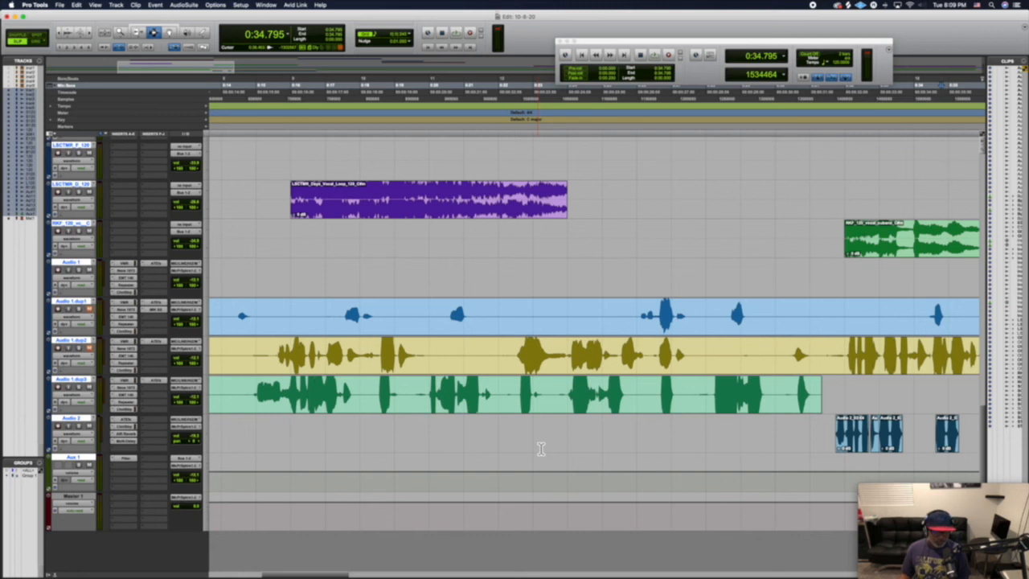
scroll(541, 449, "right", 11)
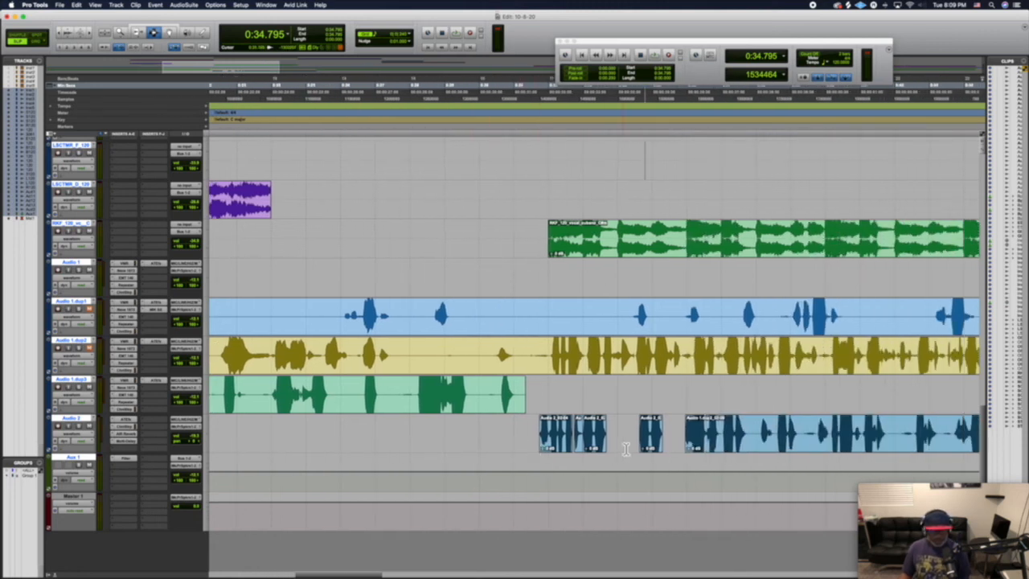
scroll(626, 449, "right", 5)
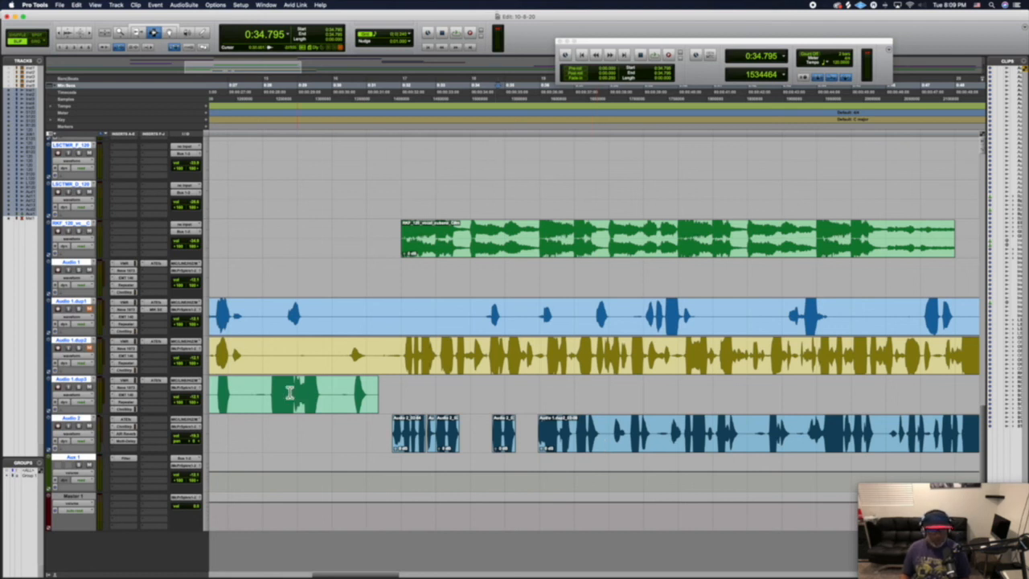
scroll(393, 294, "left", 6)
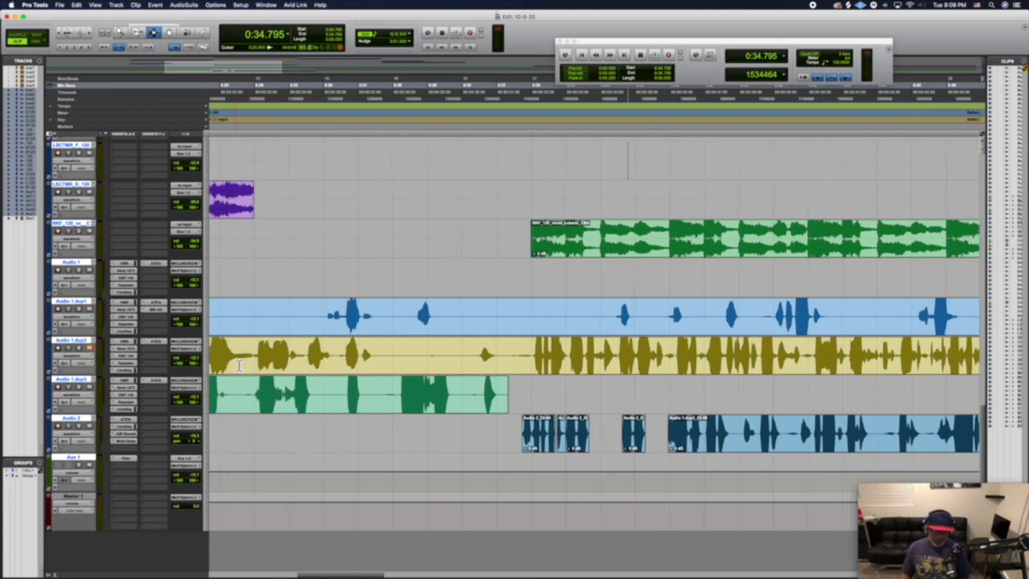
scroll(418, 305, "right", 4)
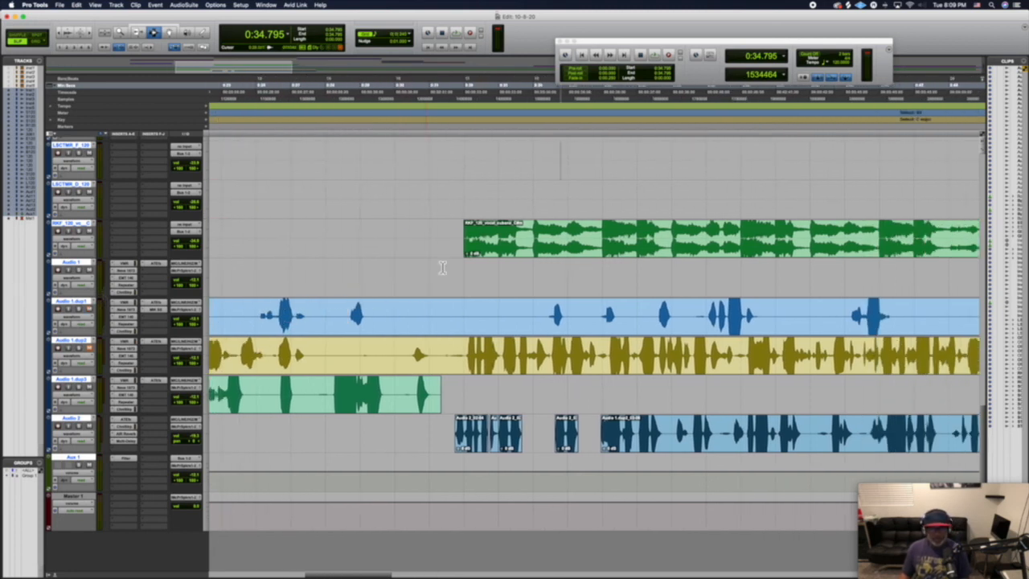
Play the full mix from 0:33.355 through the edited Audio 2 phrases and the long clip that follows.
left_click(514, 107)
key("space")
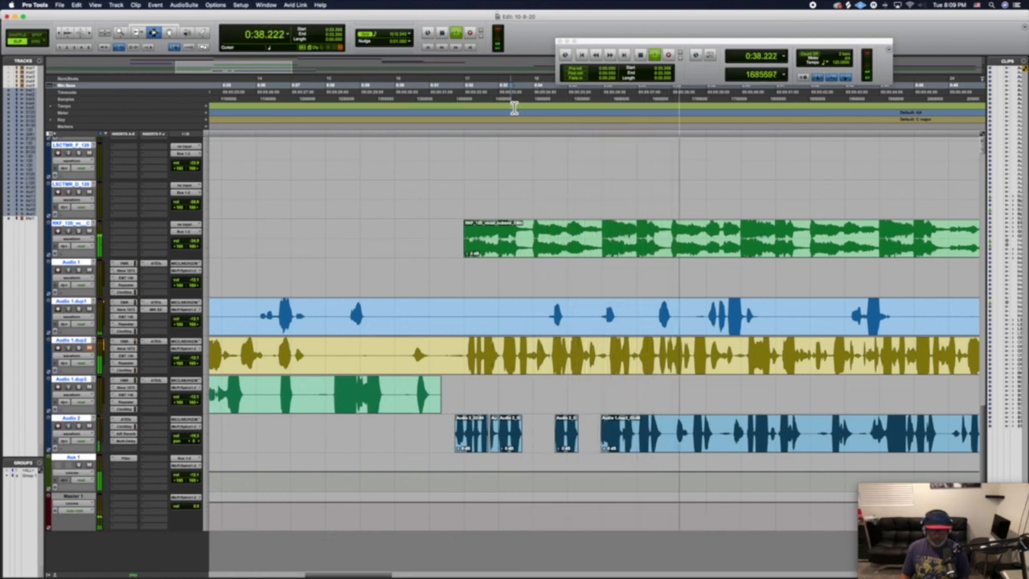
scroll(515, 108, "right", 4)
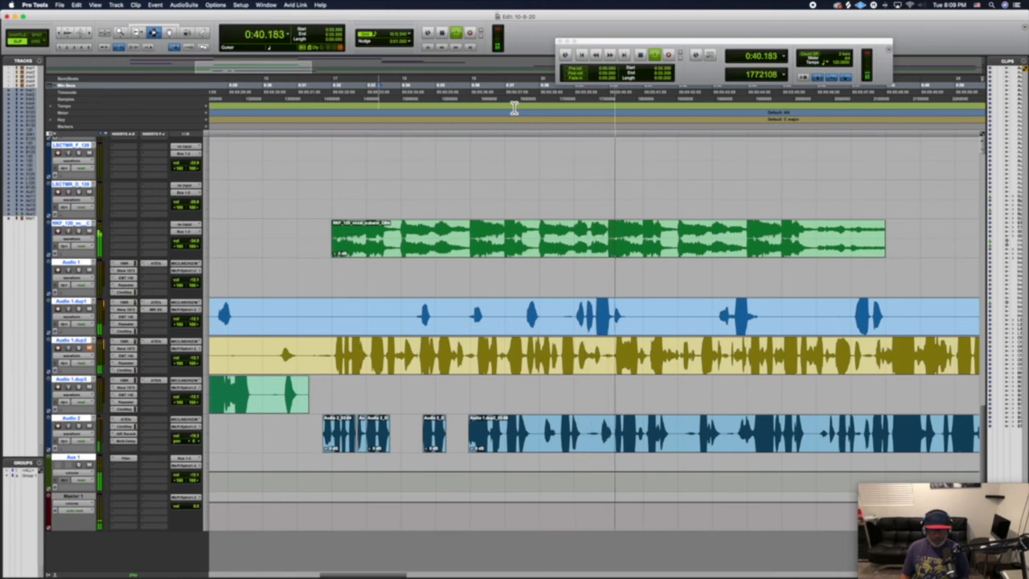
scroll(515, 108, "right", 1)
key("space")
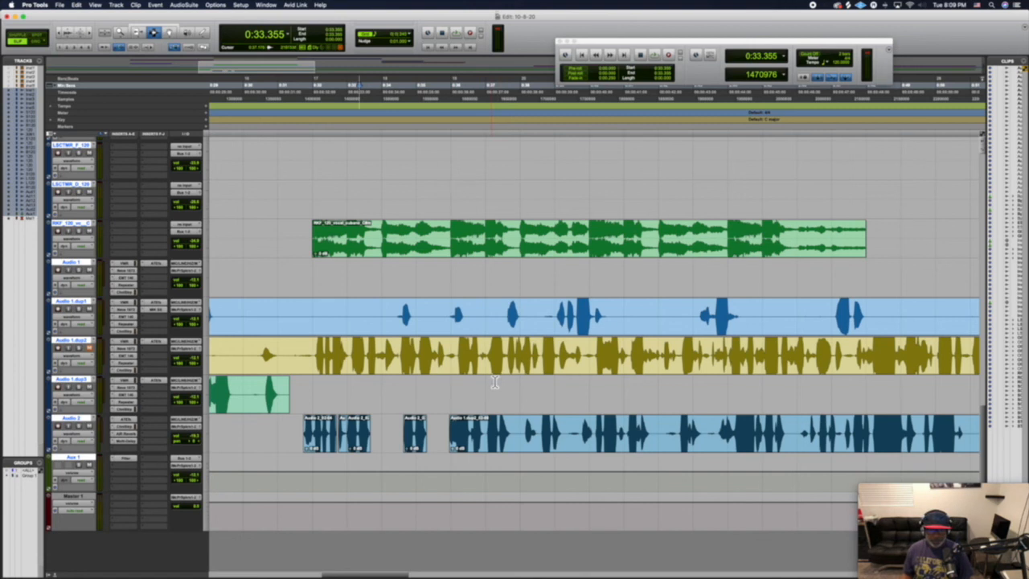
Select and play the Audio 1.dup1 phrase from 0:38.591, and insert the Q10 stereo EQ on that track.
left_click_drag(541, 314, 612, 322)
key("space")
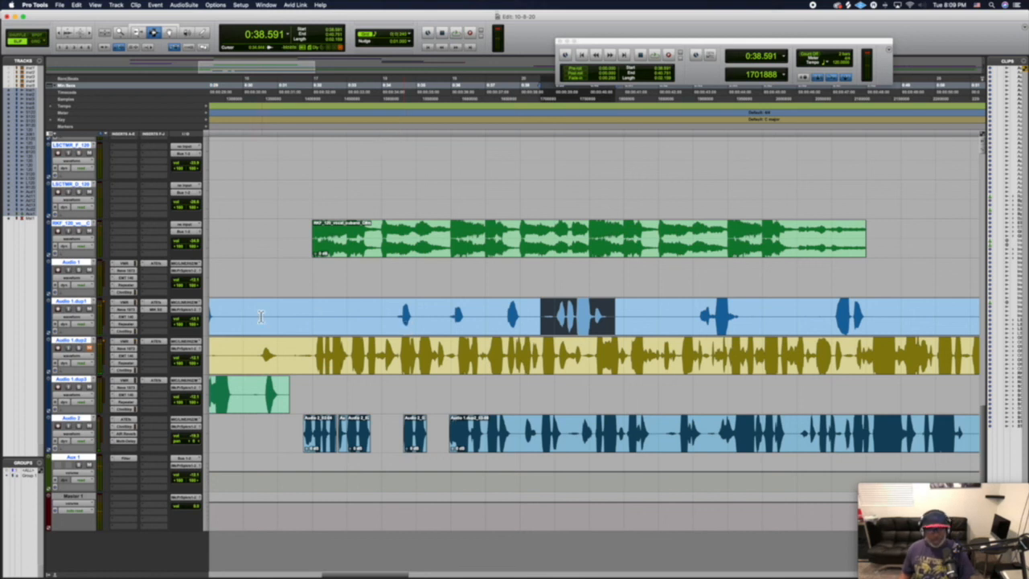
left_click(159, 325)
mouse_move(166, 324)
mouse_move(250, 316)
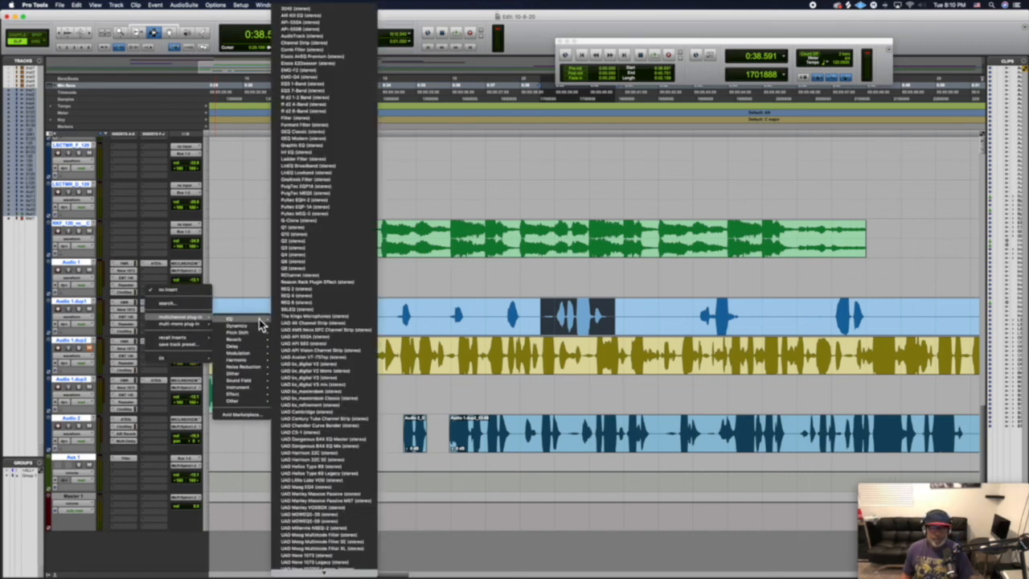
left_click(303, 241)
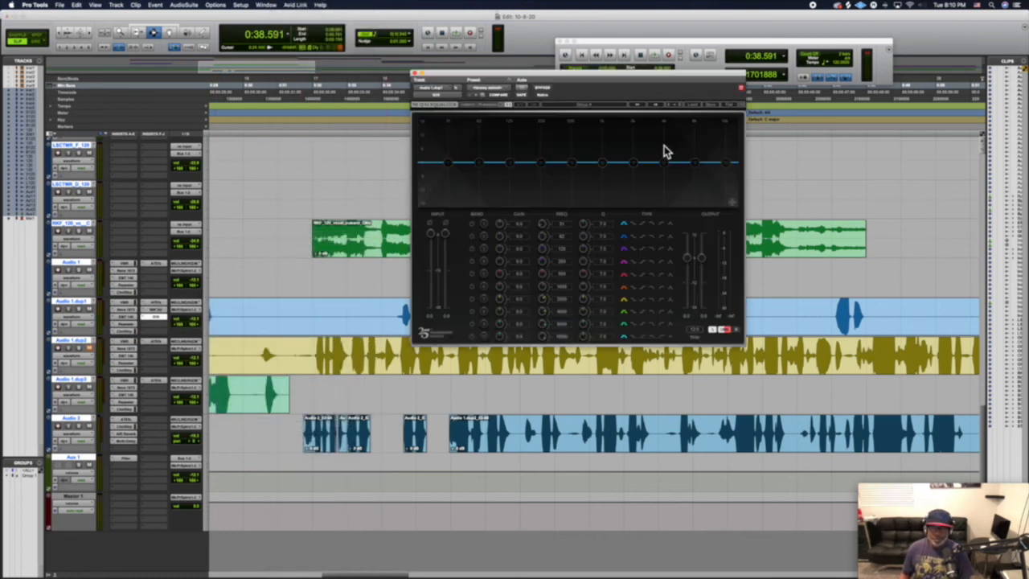
Load the Radio preset in the Audio 1.dup1 Q10 equalizer, and audition the selected phrase with the effect.
left_click(695, 108)
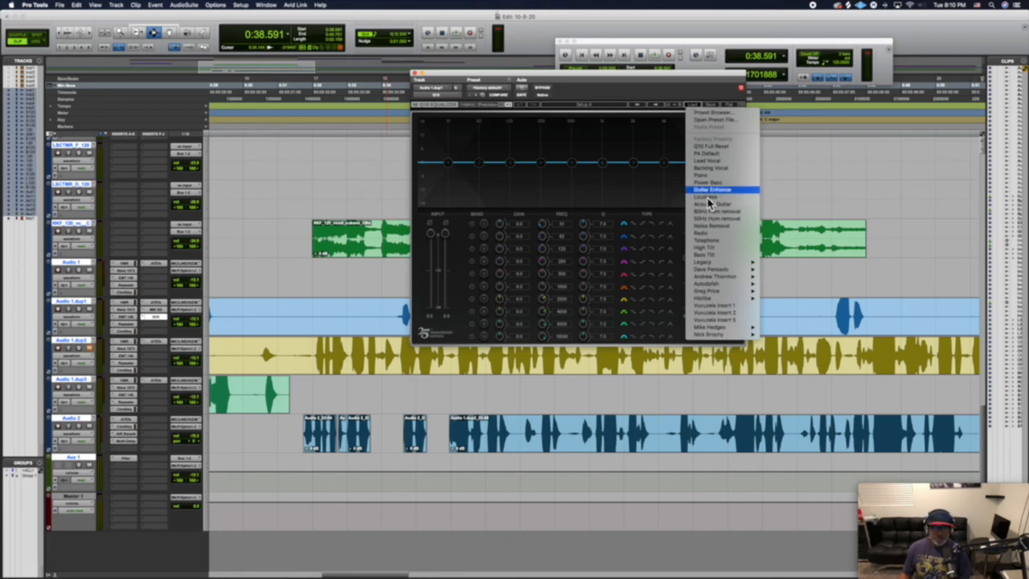
left_click(711, 235)
key("space")
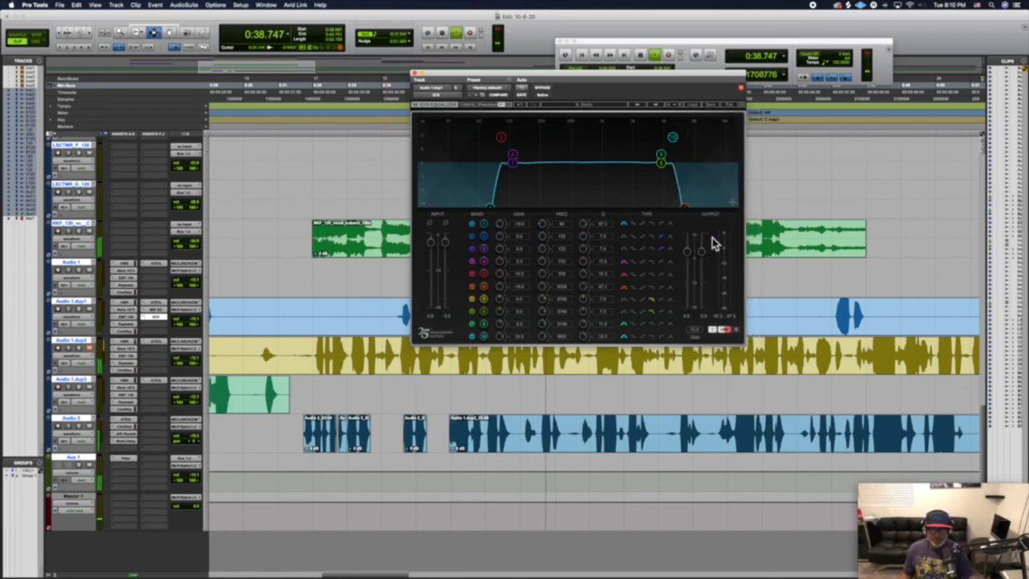
key("space")
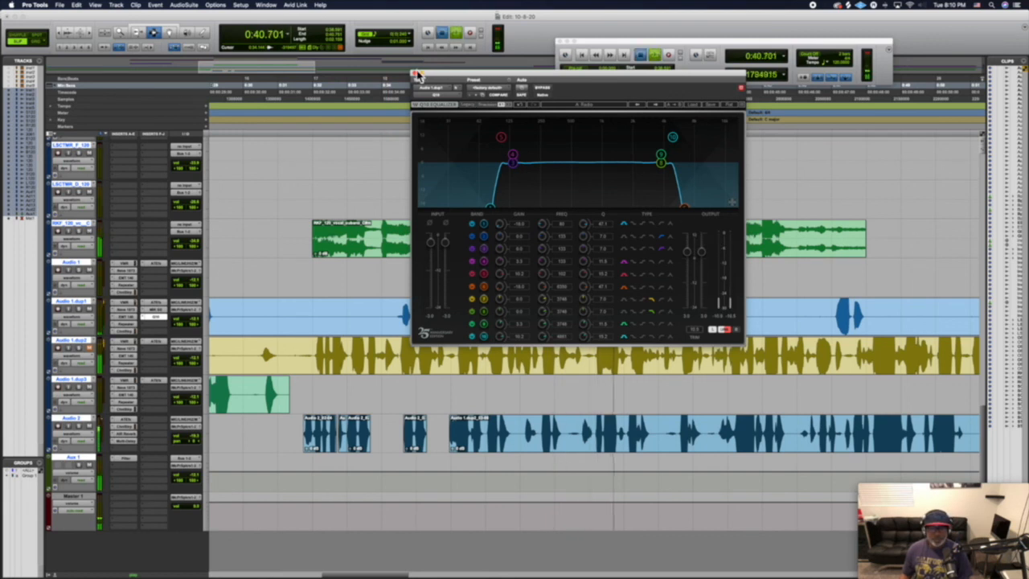
left_click(416, 75)
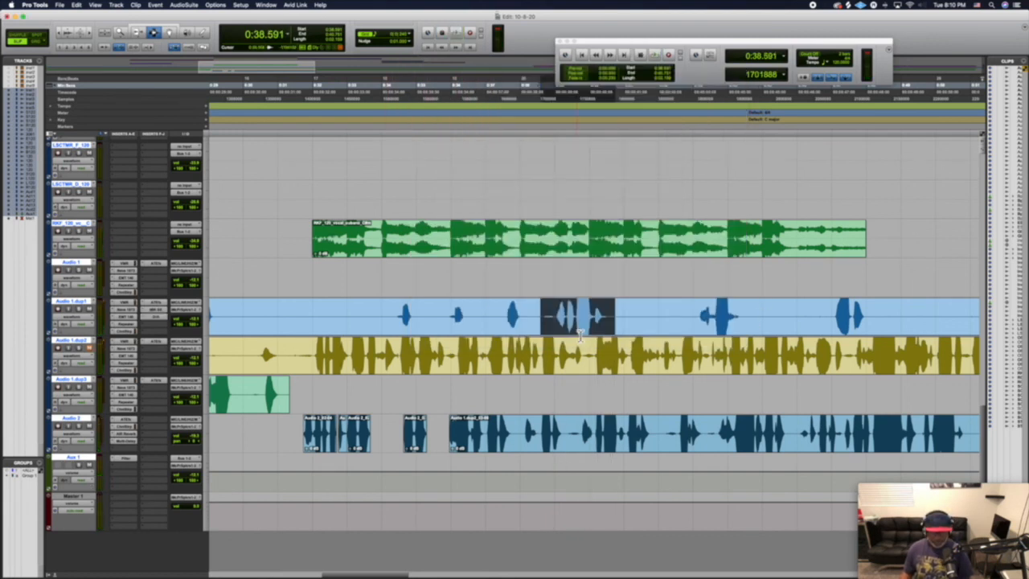
key("space")
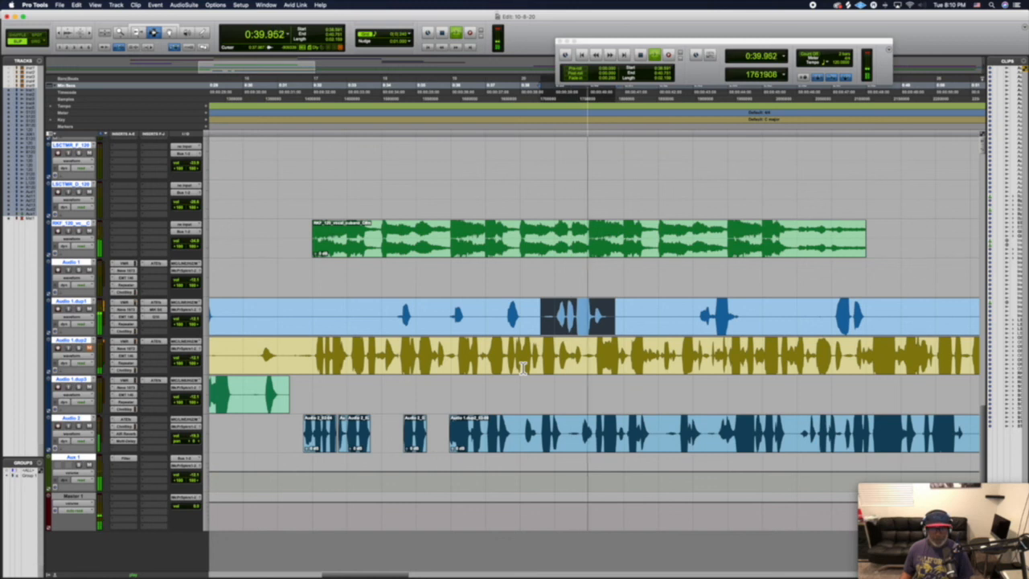
key("space")
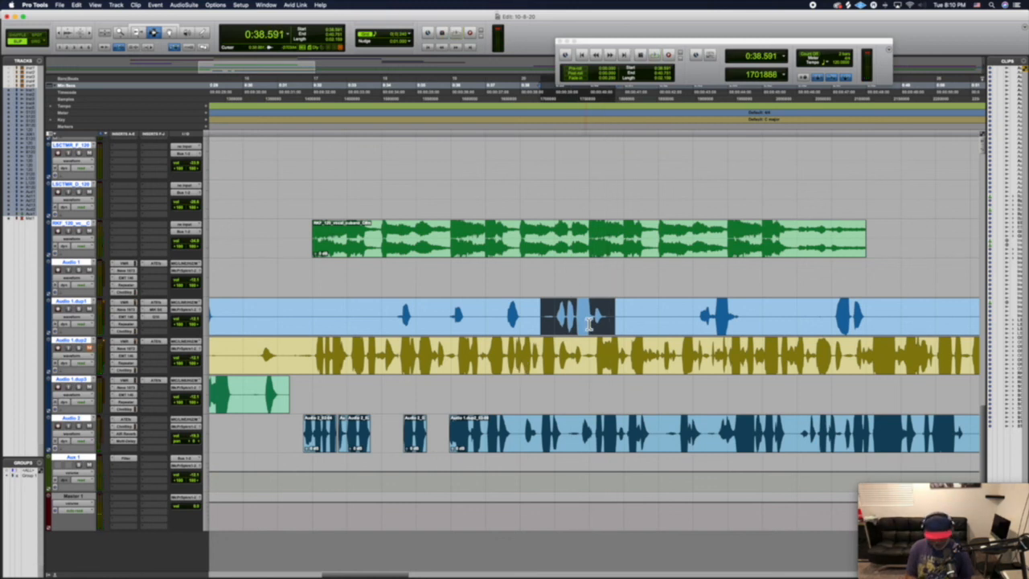
Separate the selected Audio 1.dup1 phrase into its own clip, lower its clip gain, and play it in the mix from 0:37.349.
key("super+bracketright")
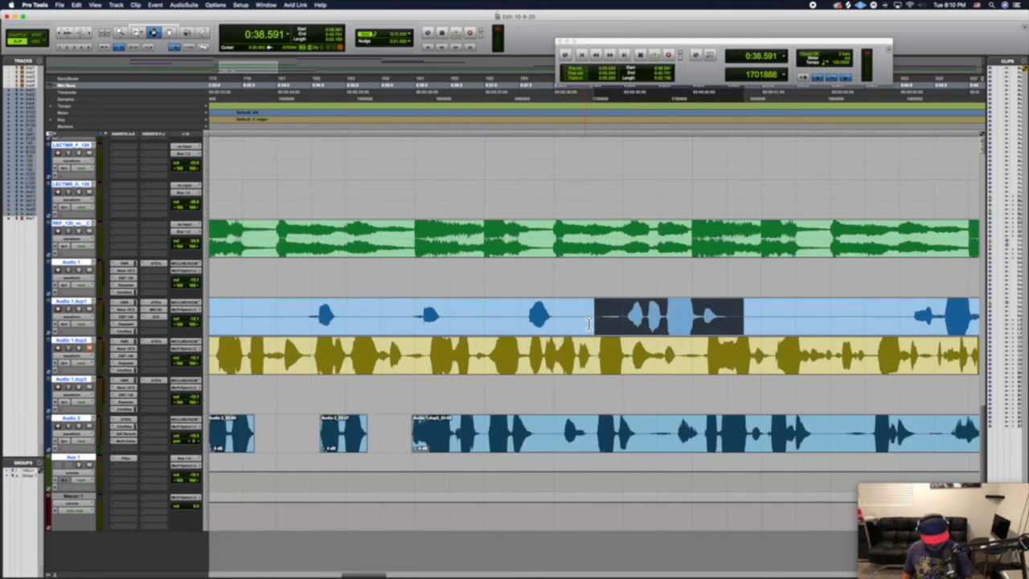
key("super+e")
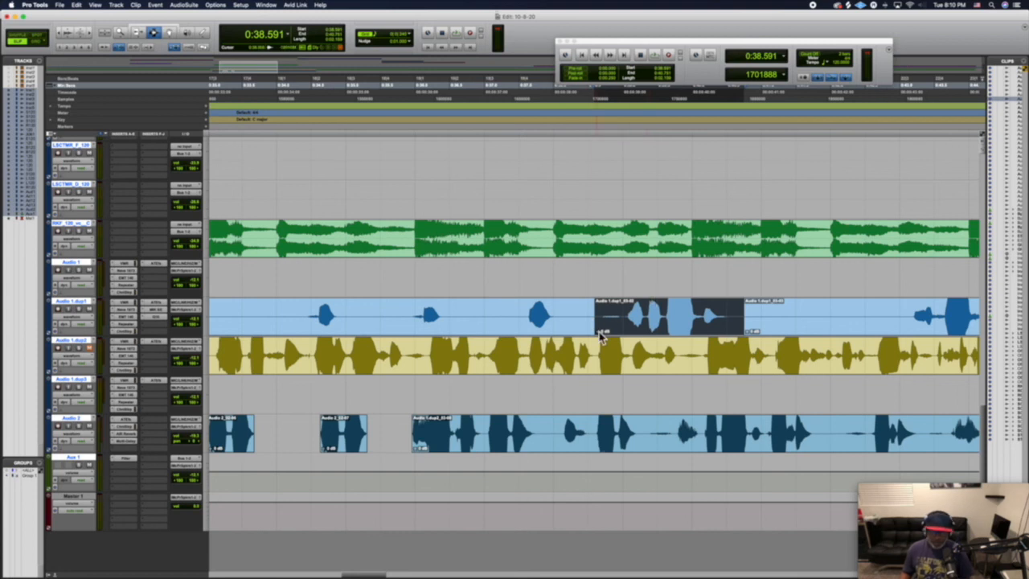
left_click_drag(602, 331, 600, 341)
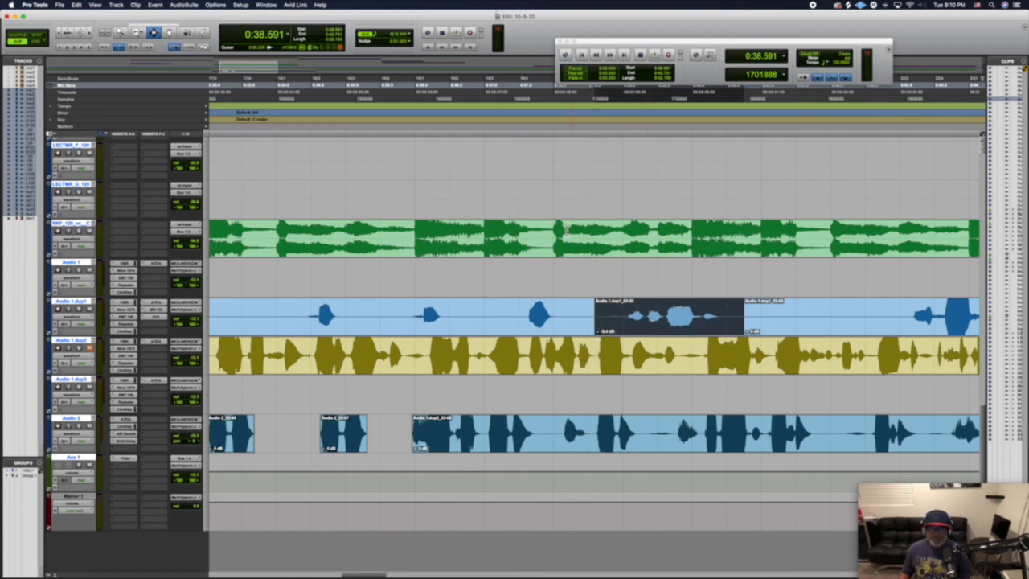
left_click(512, 131)
key("space")
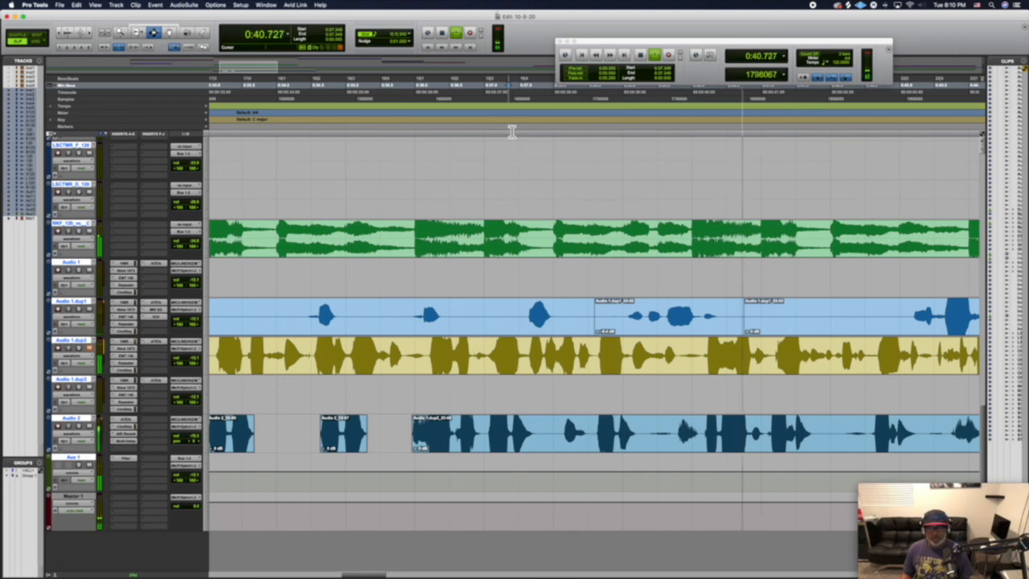
key("space")
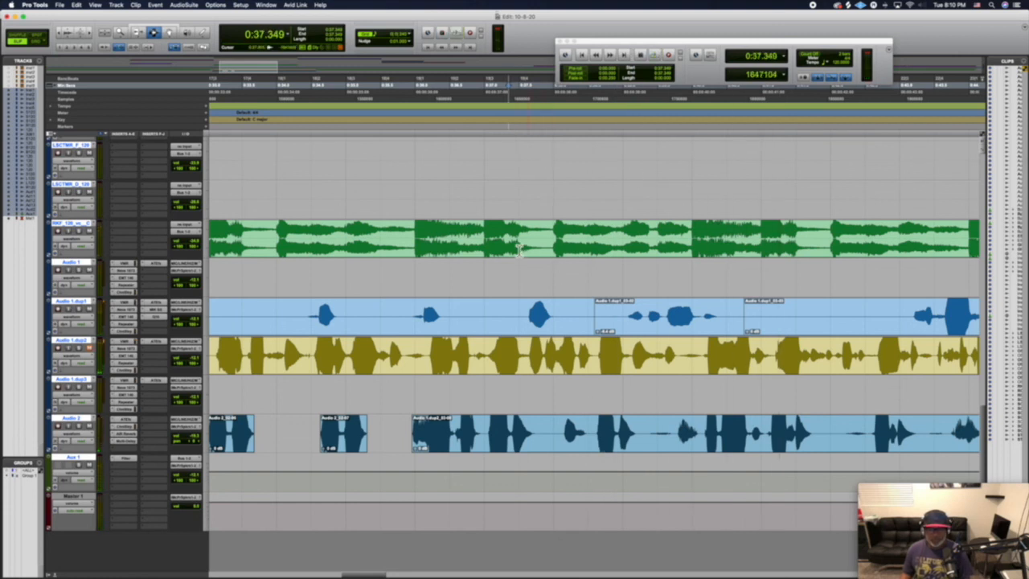
Mute the Audio 1.dup1 clip before the separated phrase, and play the passage in the mix.
double_click(561, 324)
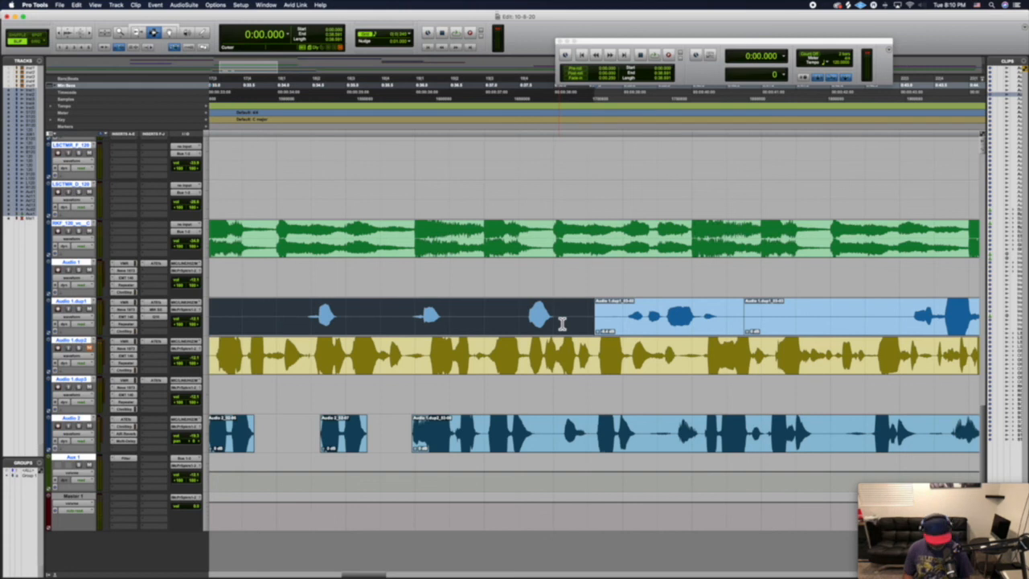
left_click(477, 104)
key("space")
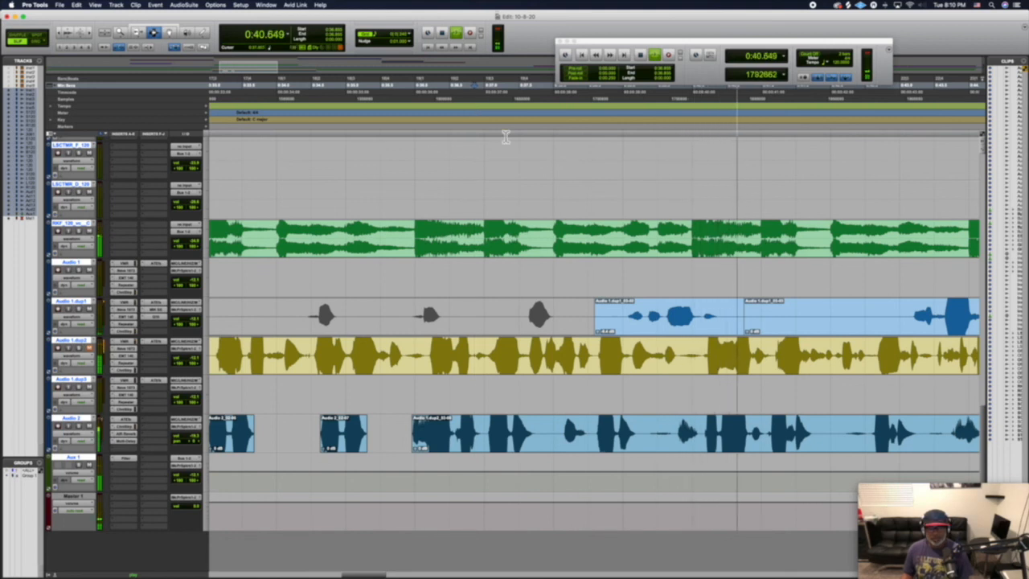
key("space")
Lower the clip gain of the separated Audio 1.dup1 phrase further, and replay the mix from 0:38.051.
left_click_drag(599, 332, 603, 341)
key("space")
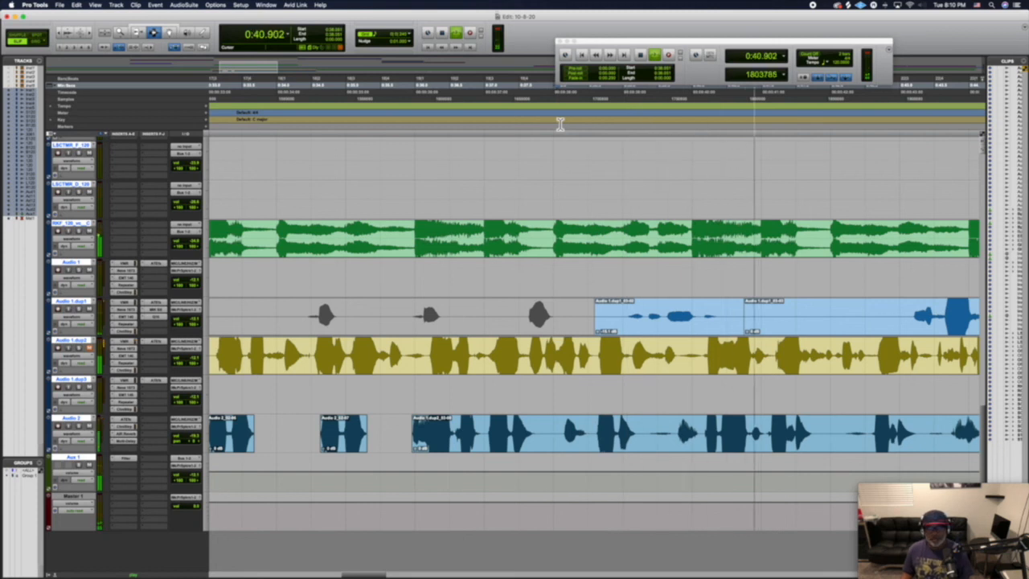
key("space")
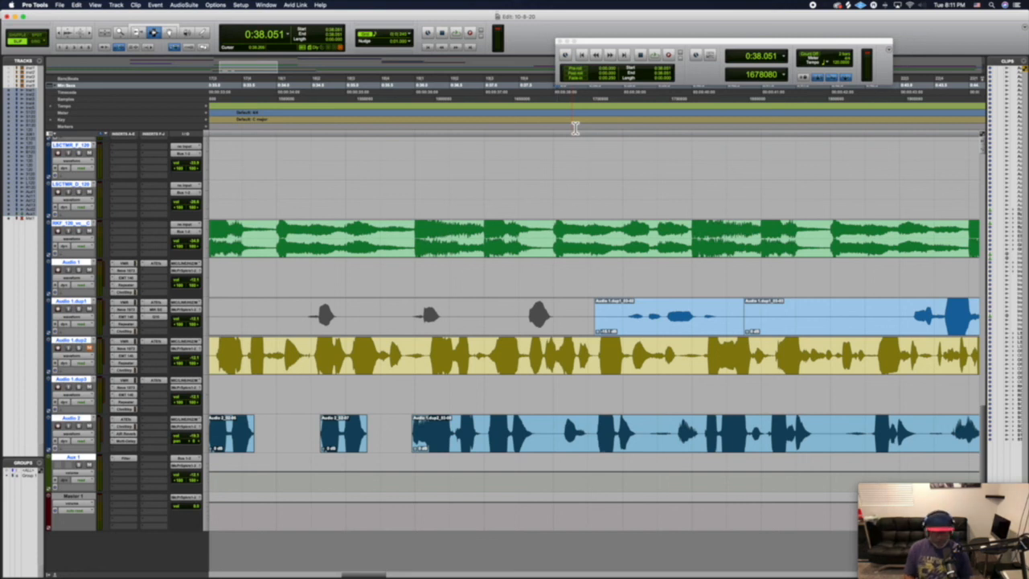
Switch to the Mix window to view the channel strips of all tracks.
key("super+equal")
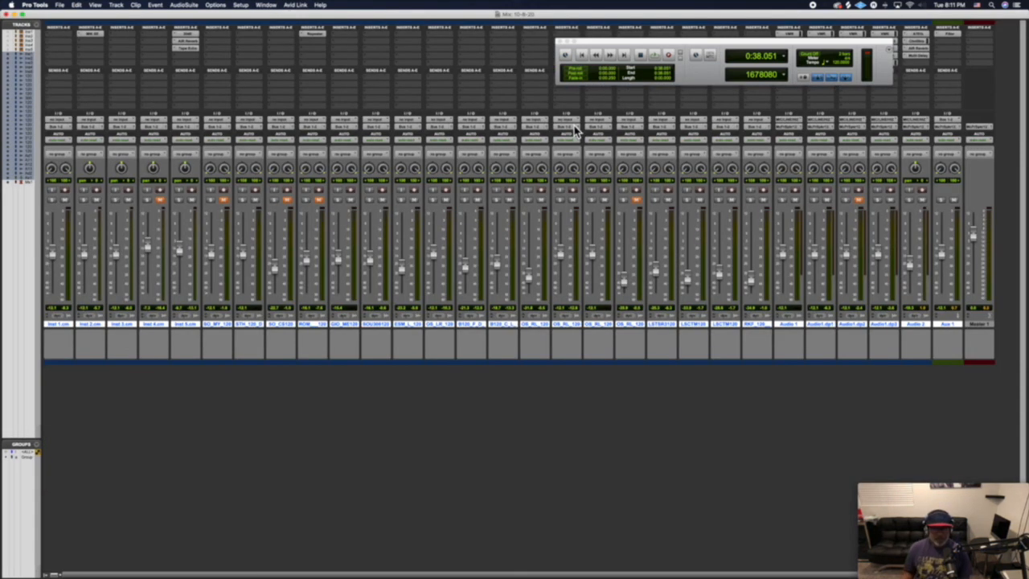